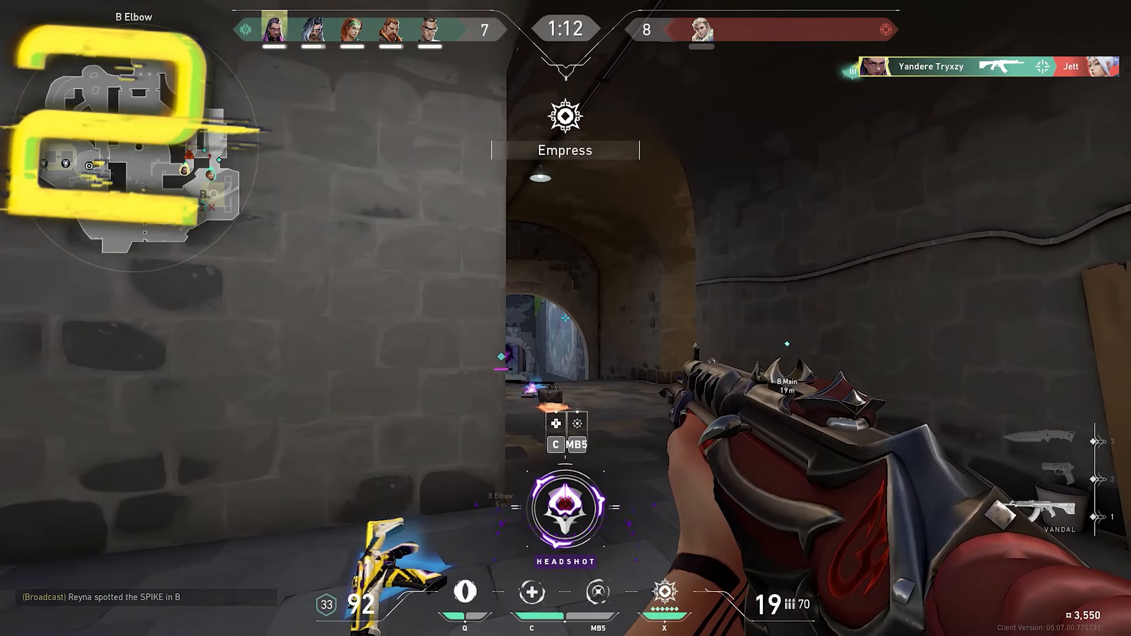
pyautogui.press('c')
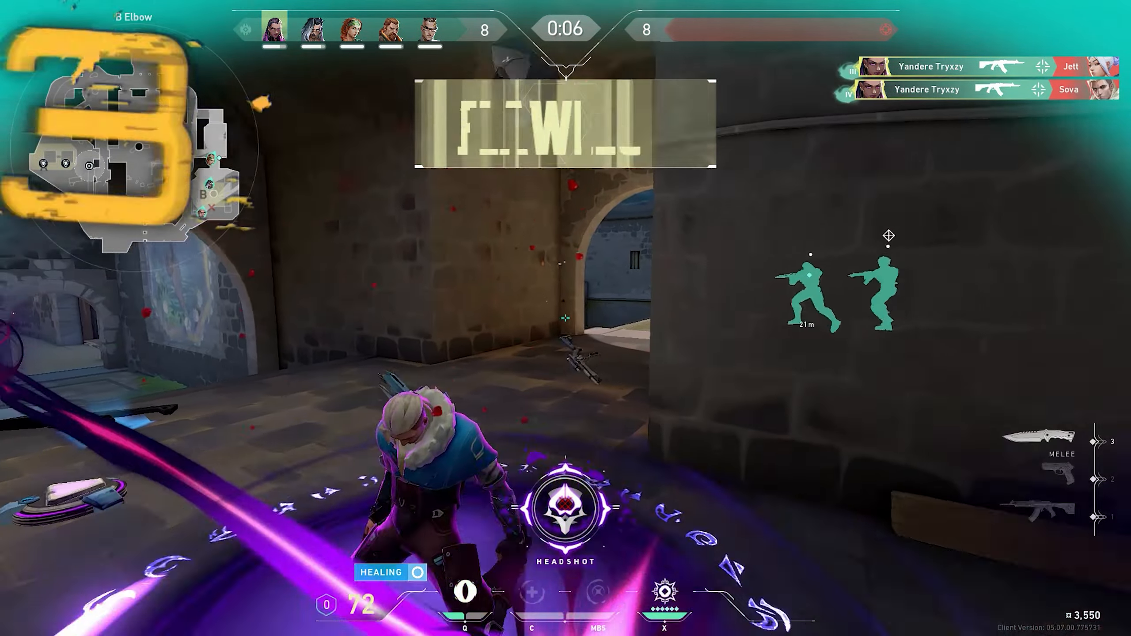
pyautogui.press('3')
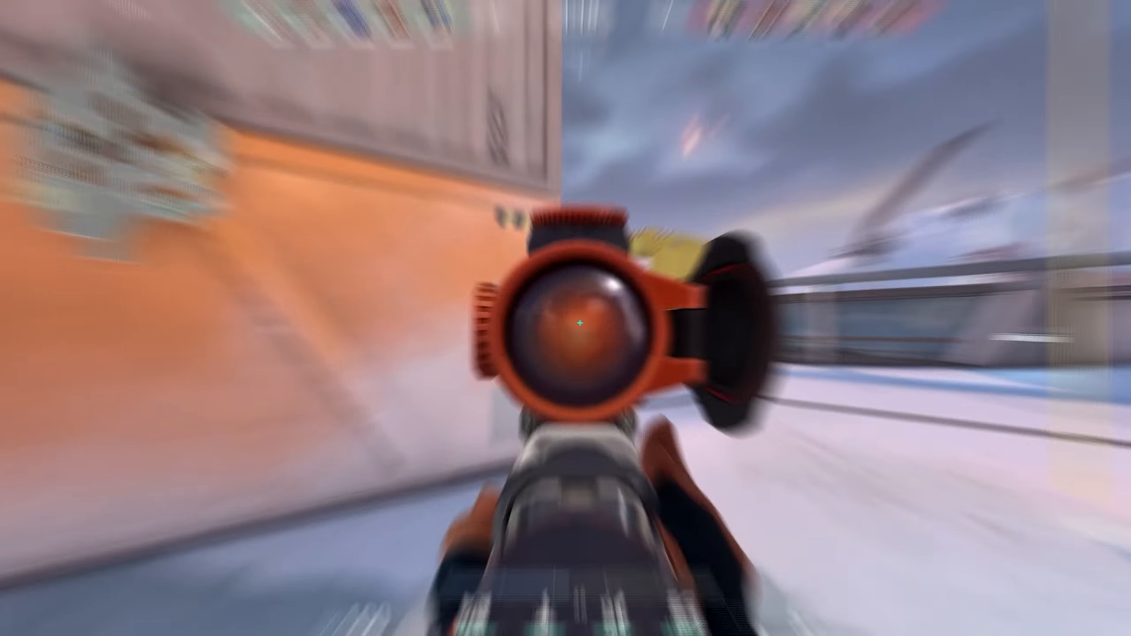
pyautogui.click(565, 318)
pyautogui.press('a')
pyautogui.press('s')
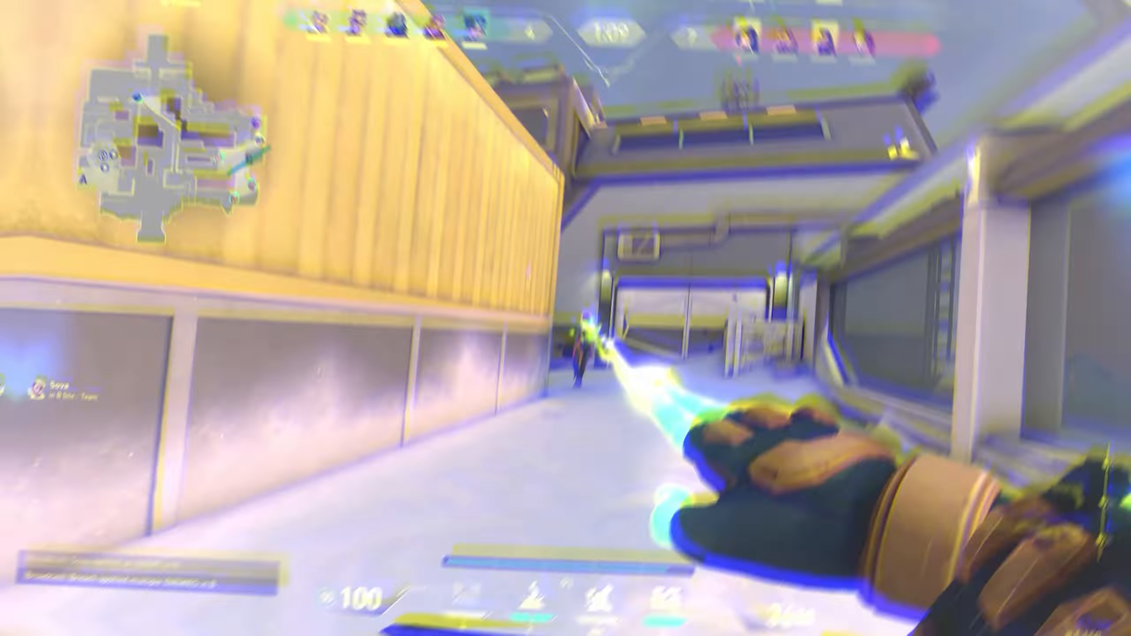
pyautogui.click(563, 319)
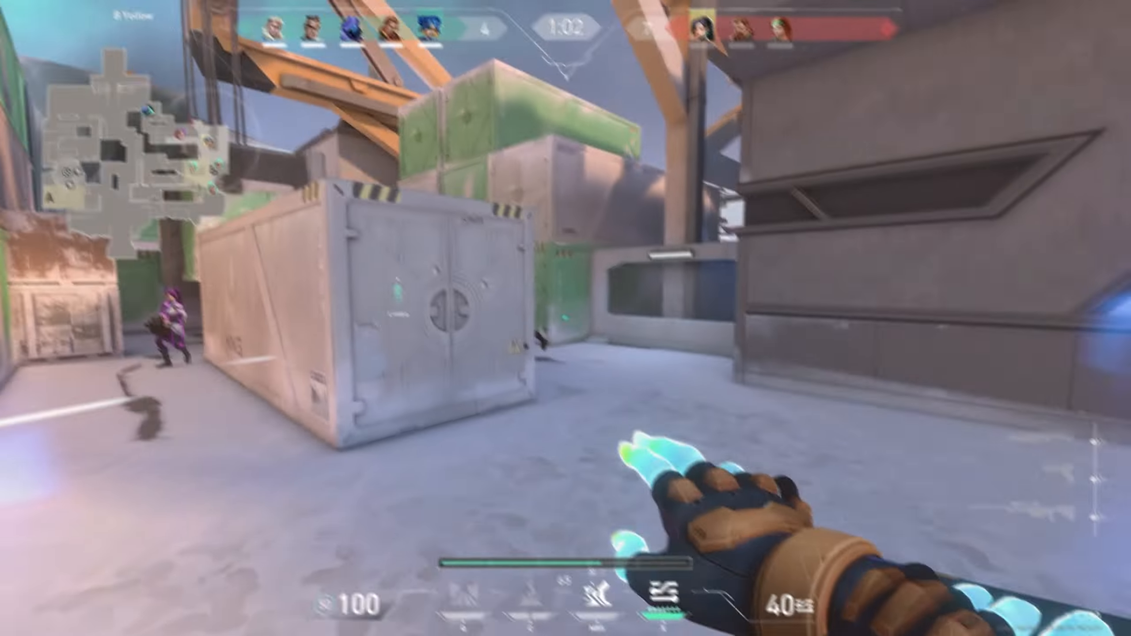
pyautogui.click(563, 318)
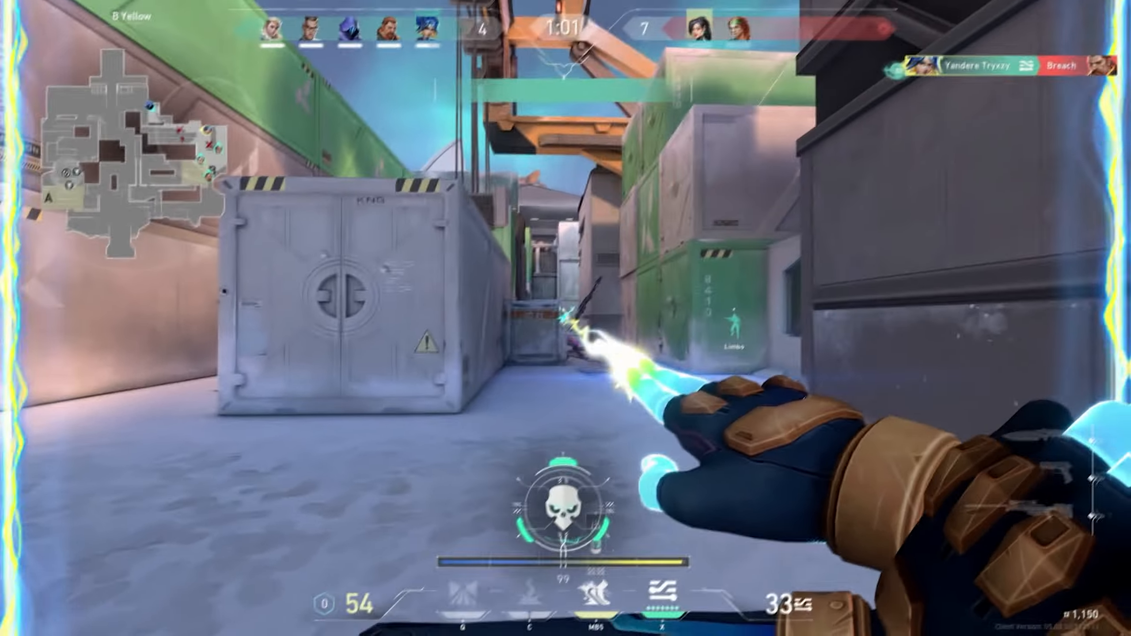
pyautogui.press('w')
pyautogui.click(565, 318)
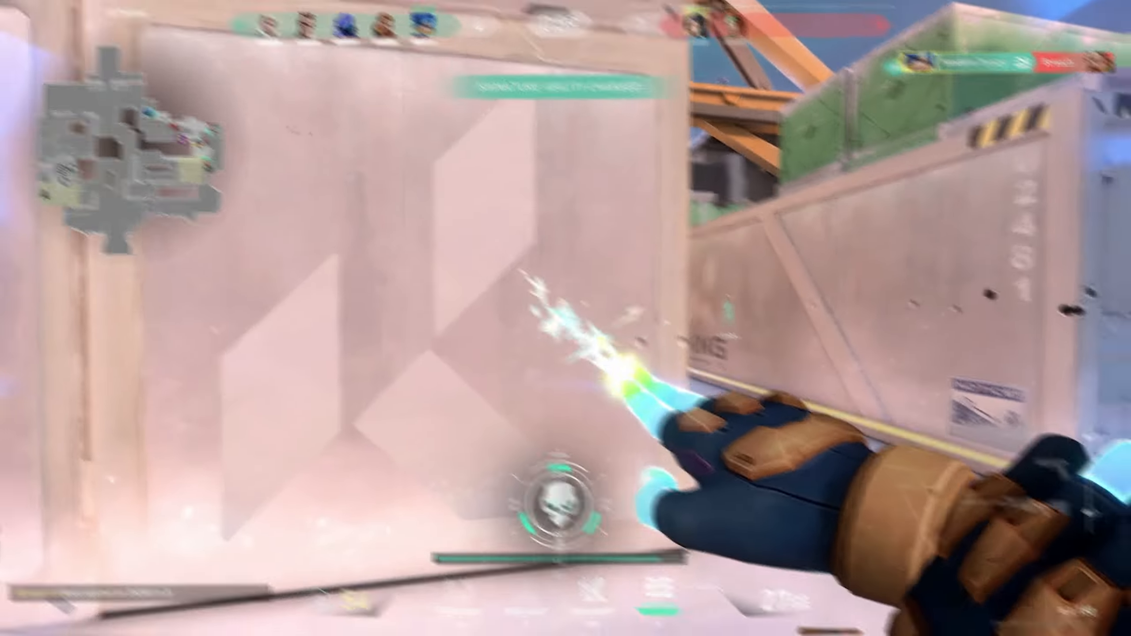
pyautogui.click(564, 318)
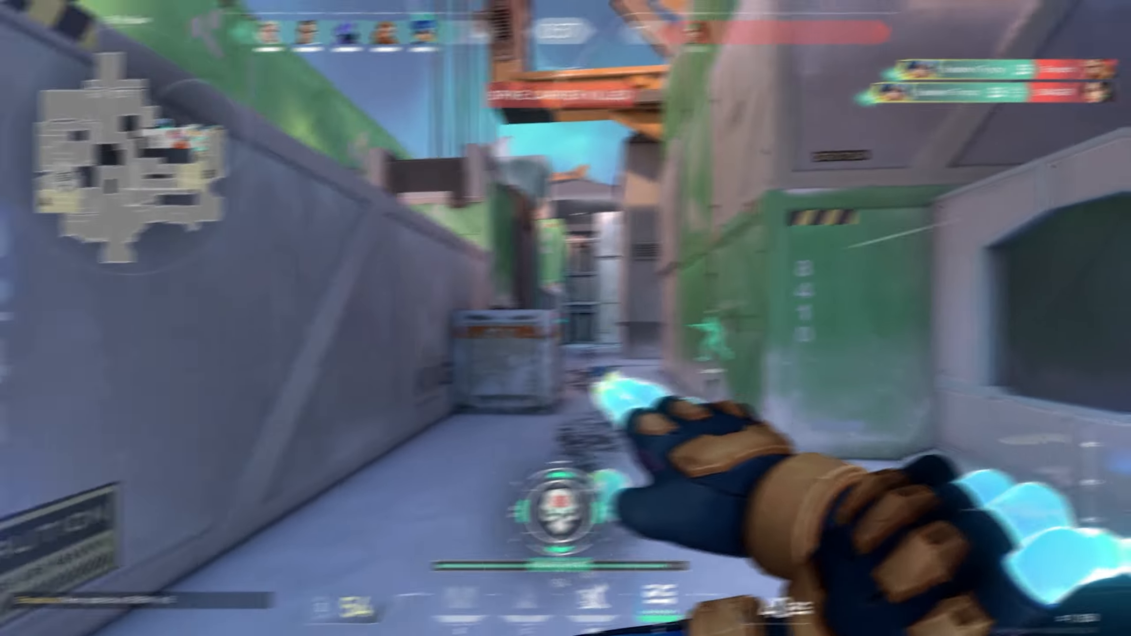
pyautogui.click(564, 318)
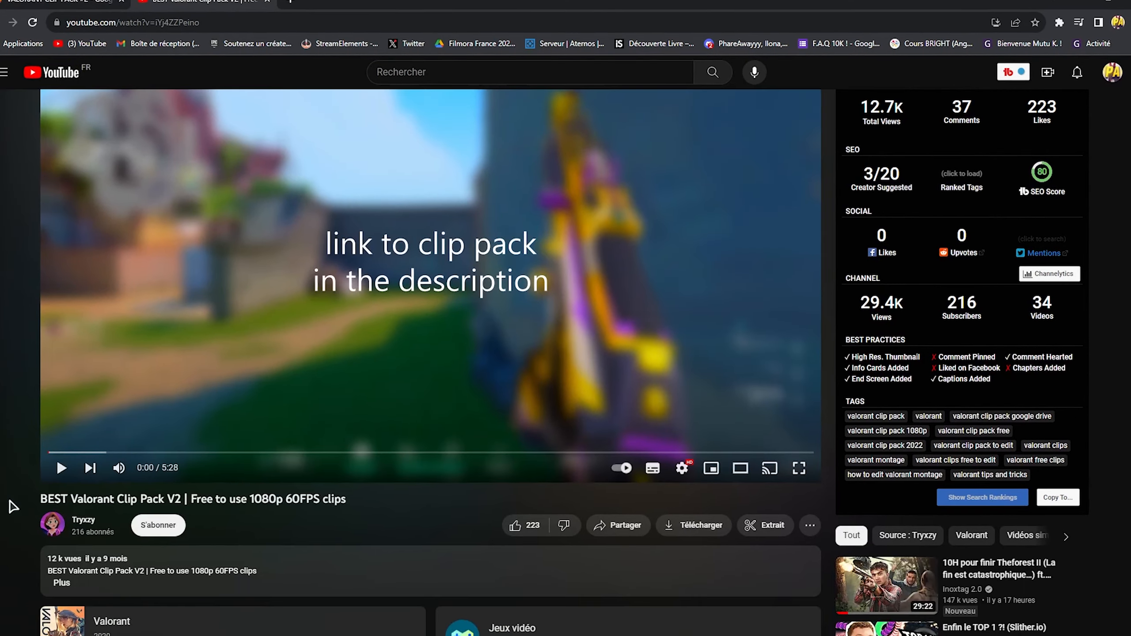
pyautogui.moveTo(13, 507); pyautogui.dragTo(255, 501)
pyautogui.doubleClick(187, 508)
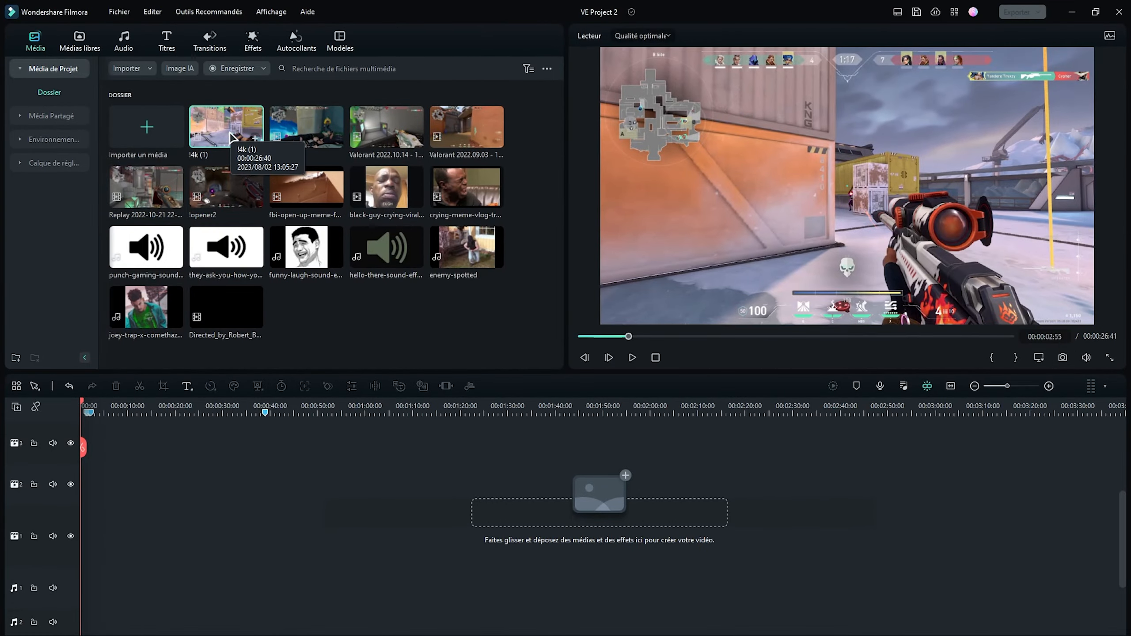
# - Place the !4k, Valorant and Replay gameplay clips end to end on the first video track, keeping the project settings of 1920 x 1080 50fps
pyautogui.moveTo(215, 129); pyautogui.dragTo(55, 536)
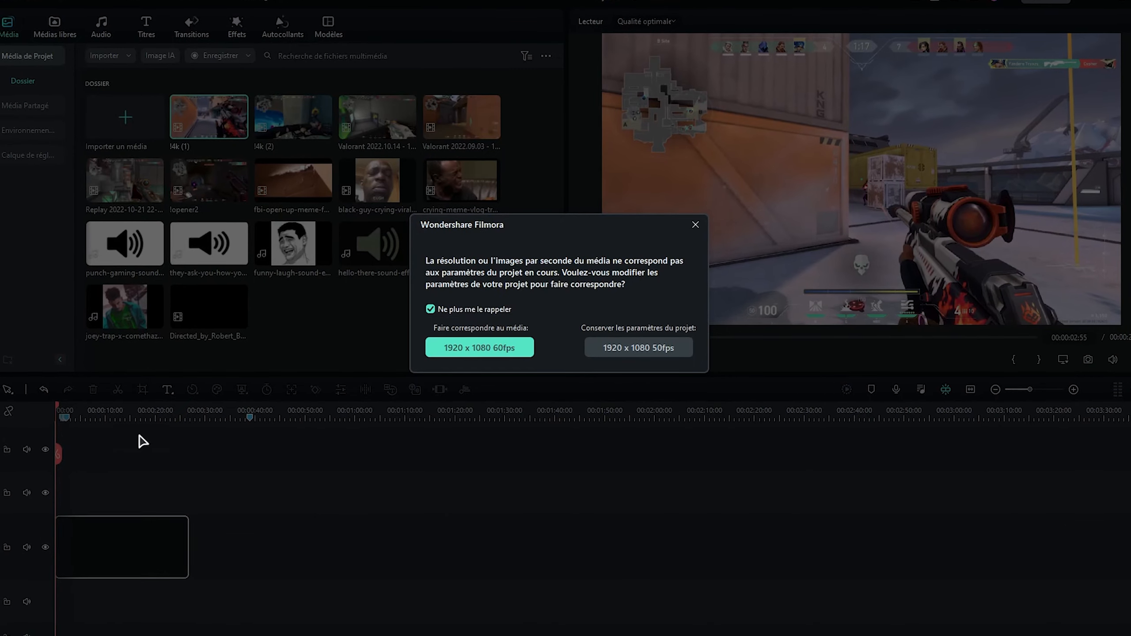
pyautogui.click(645, 349)
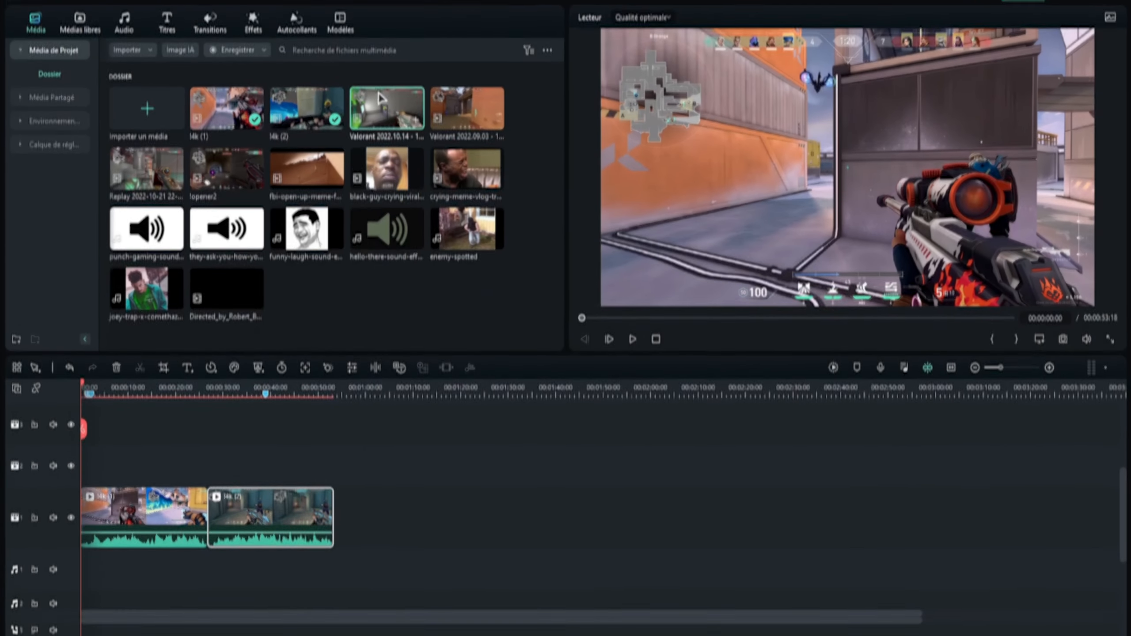
pyautogui.moveTo(374, 113); pyautogui.dragTo(328, 544)
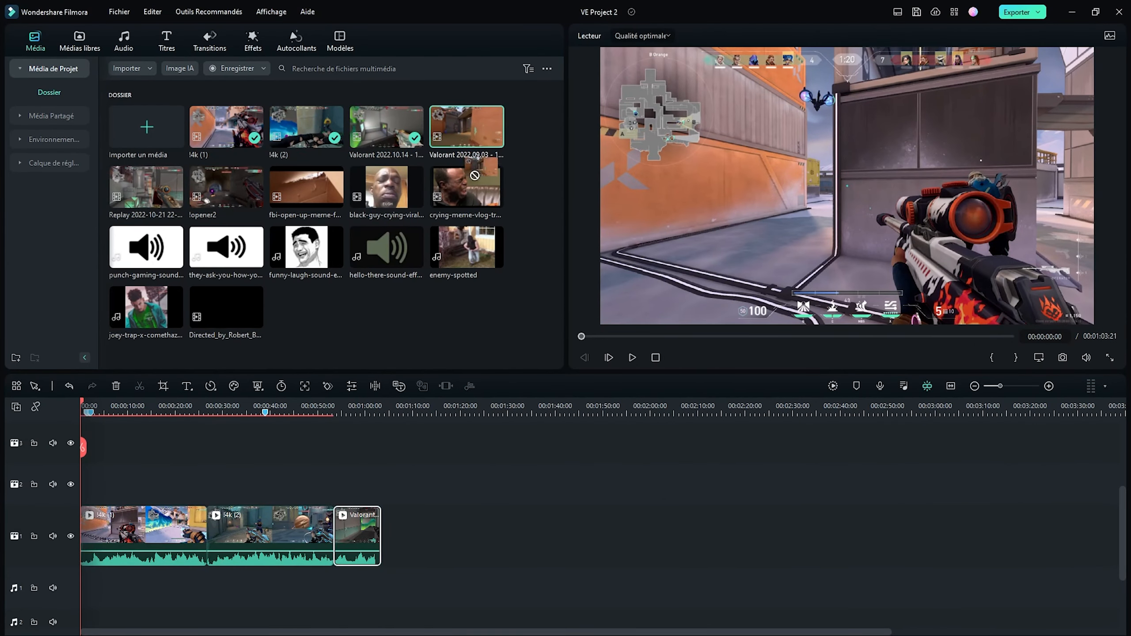
pyautogui.moveTo(474, 175); pyautogui.dragTo(406, 544)
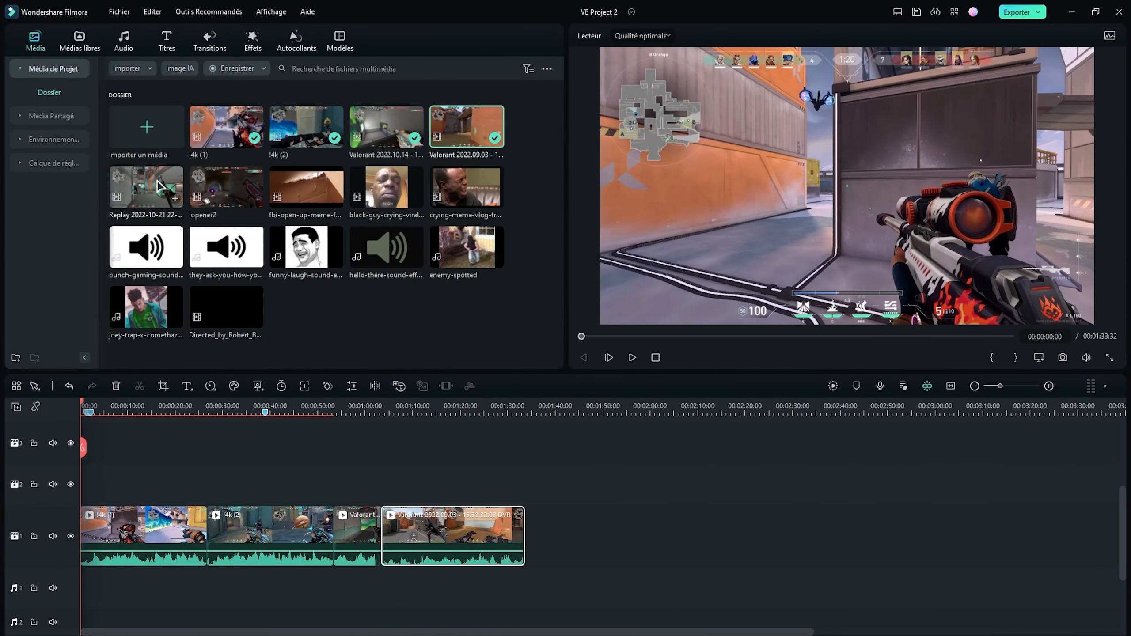
pyautogui.moveTo(160, 184); pyautogui.dragTo(530, 532)
pyautogui.click(392, 421)
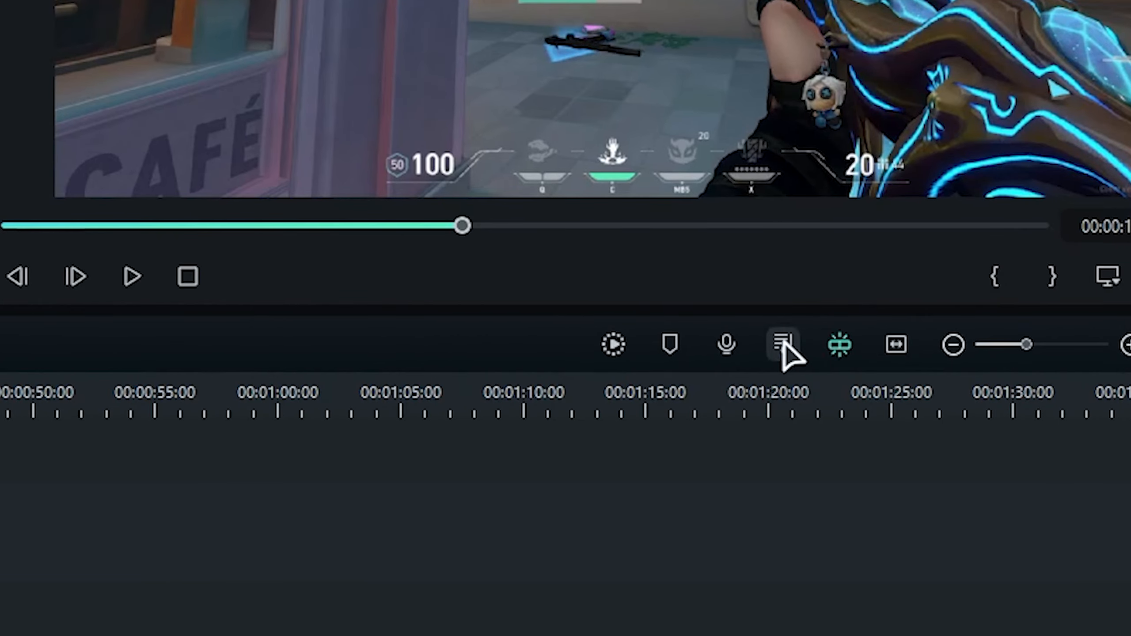
# - Lower the Video 1 track's volume to -7.97 dB in the audio mixer and apply it
pyautogui.click(783, 344)
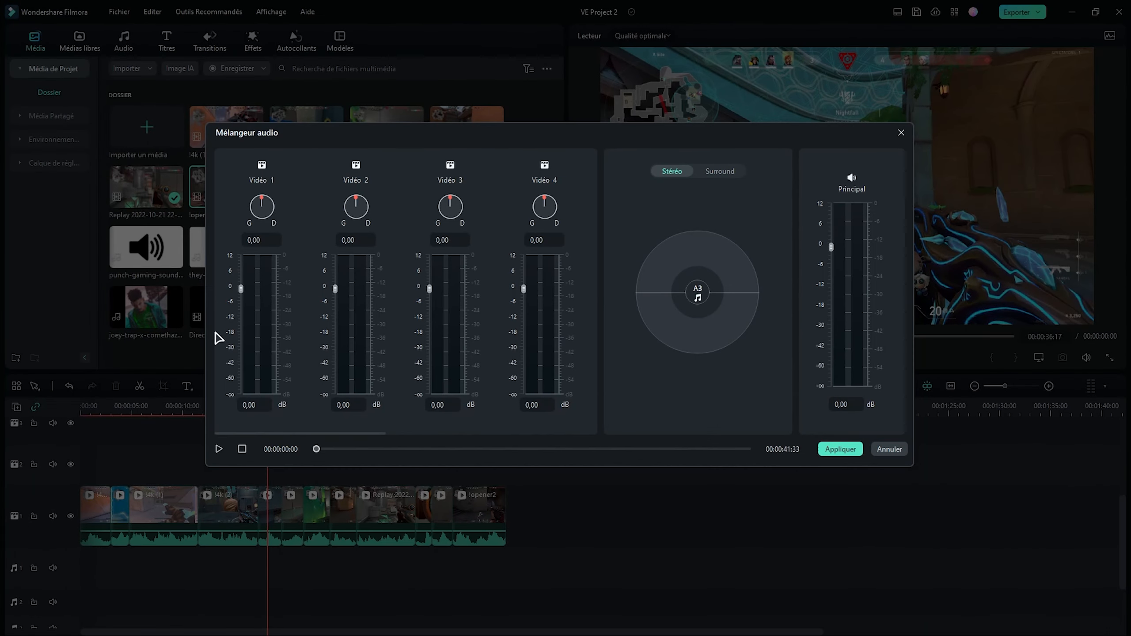
pyautogui.moveTo(96, 301); pyautogui.dragTo(99, 326)
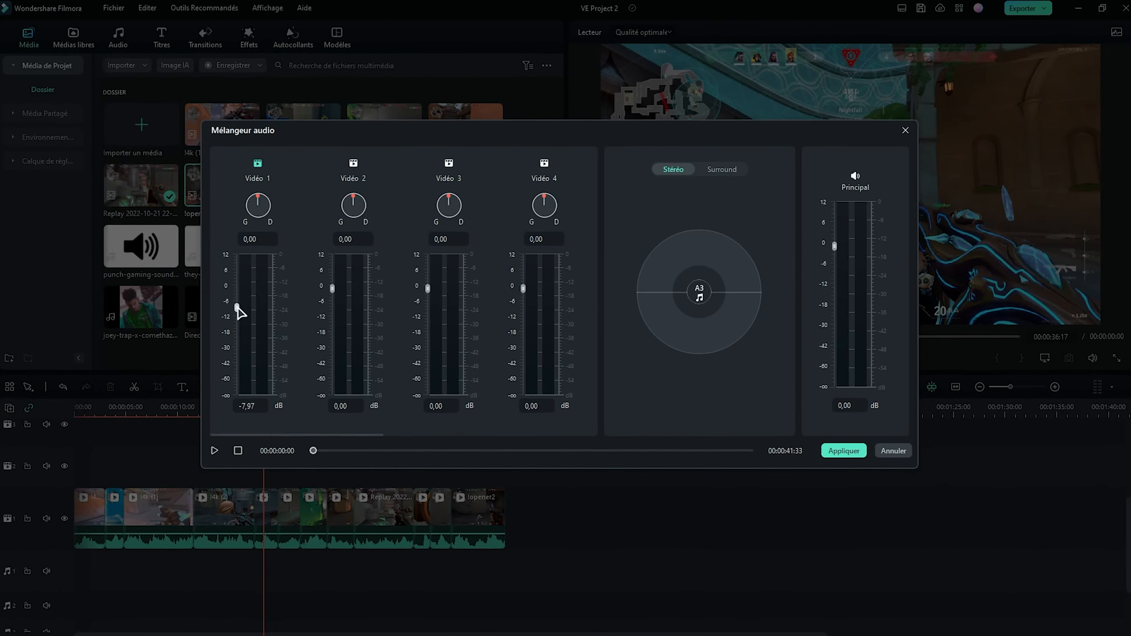
pyautogui.click(843, 450)
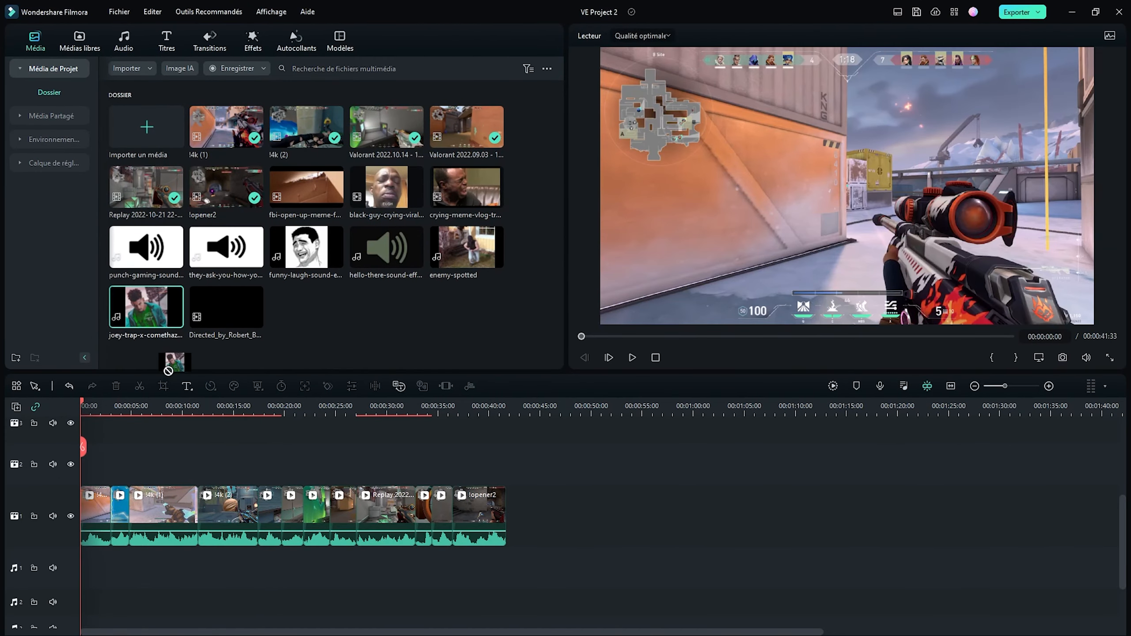
# - Add the joey-trap-x-comethazine music to the first audio track, starting together with the gameplay clips
pyautogui.moveTo(168, 371); pyautogui.dragTo(84, 565)
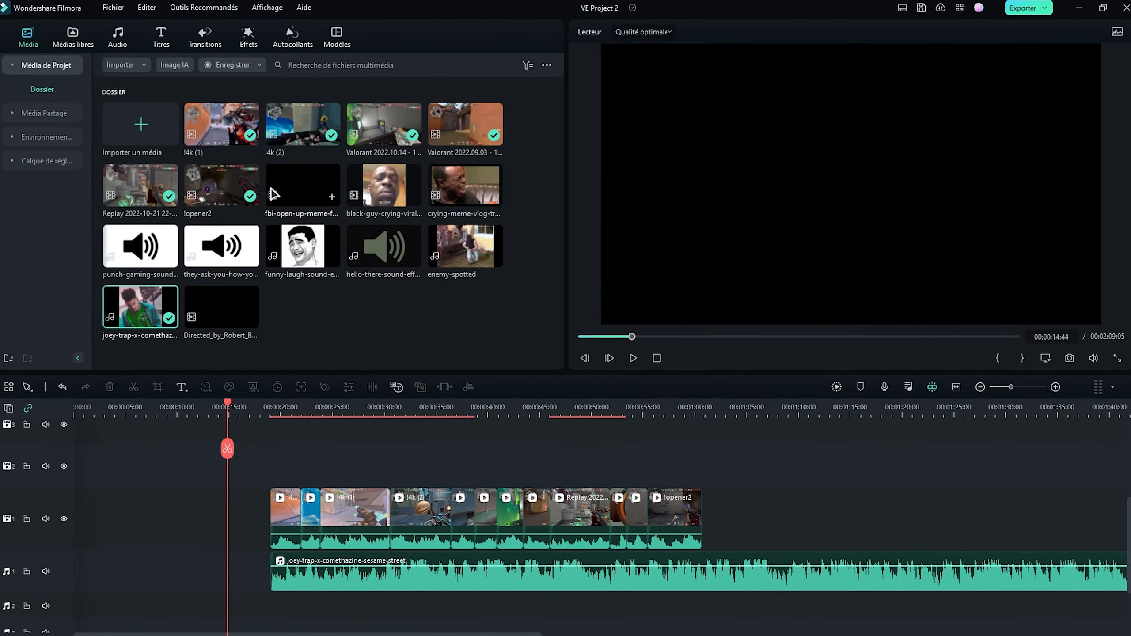
# - Put only the detached audio of the fbi-open-up clip at the timeline start and shift the gameplay clips and music earlier to follow it
pyautogui.moveTo(284, 194); pyautogui.dragTo(82, 468)
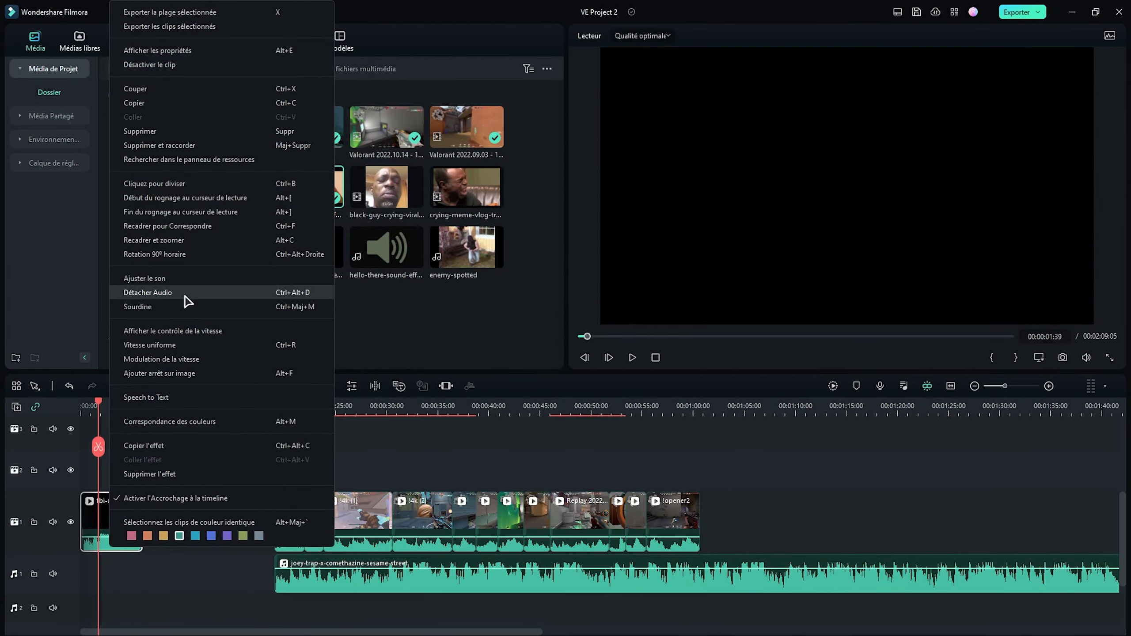
pyautogui.click(185, 295)
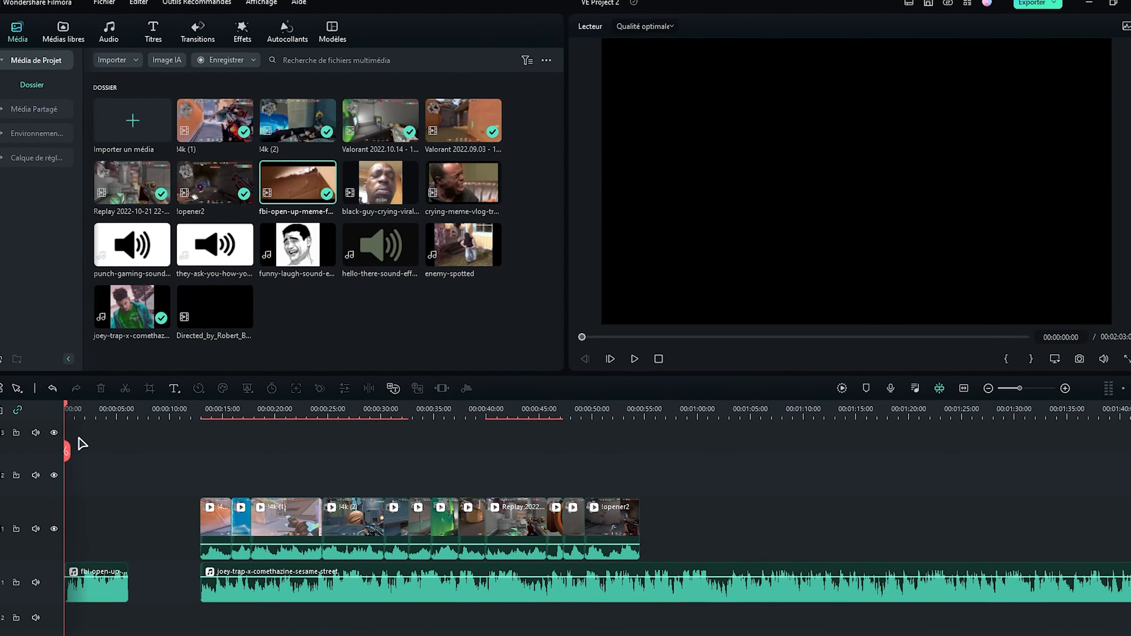
pyautogui.click(97, 596)
pyautogui.moveTo(216, 520); pyautogui.dragTo(133, 521)
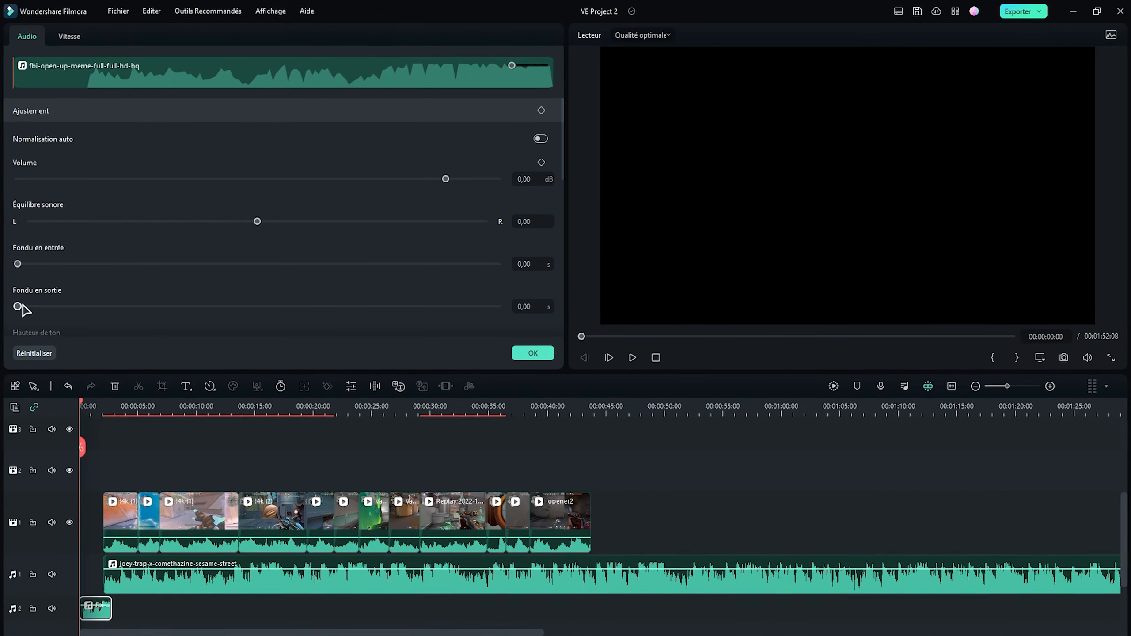
# - Add a fade-out to the fbi-open-up sound and place the enemy-spotted sound on audio track 3 around the start of the first gameplay clip
pyautogui.moveTo(18, 307); pyautogui.dragTo(115, 306)
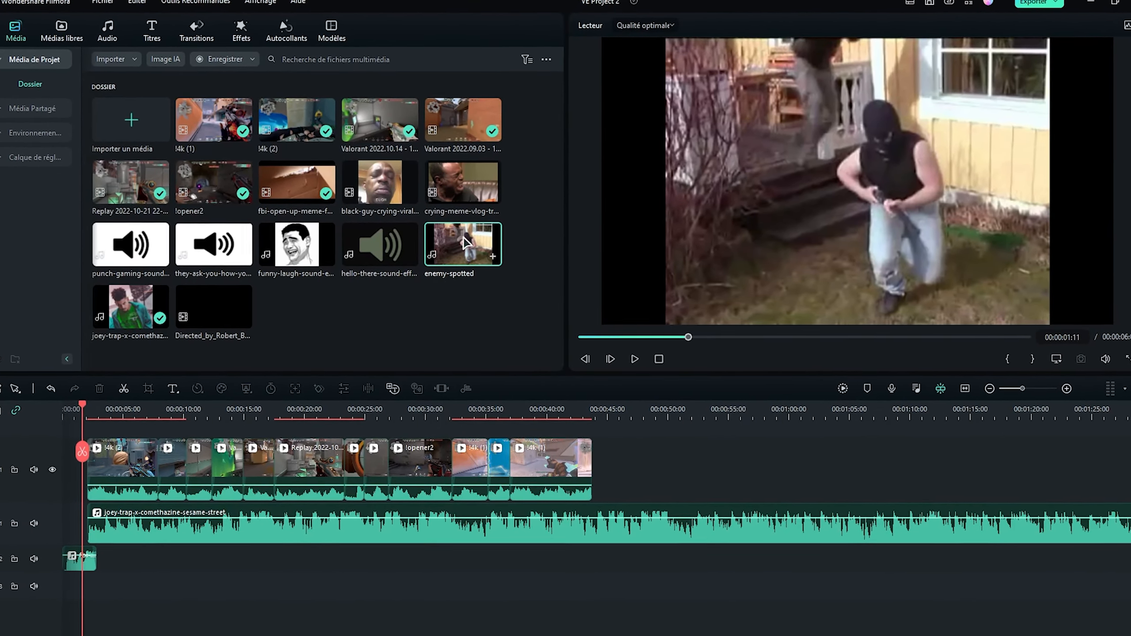
pyautogui.moveTo(464, 244); pyautogui.dragTo(106, 580)
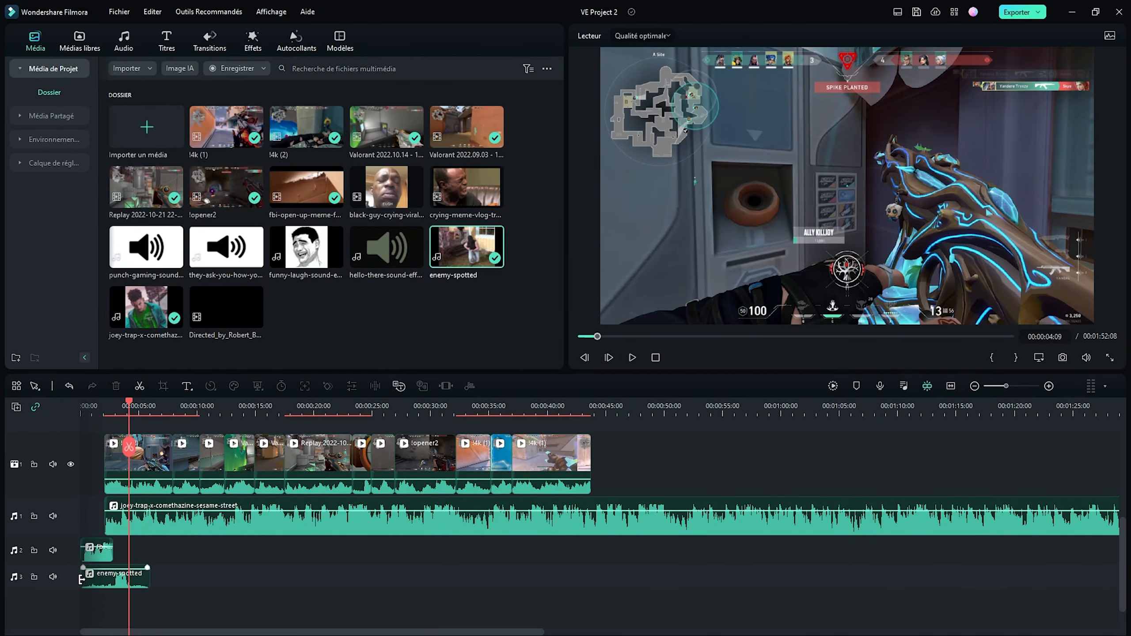
# - Apply the Chaîne 7 transition to the start of the first gameplay clip, shorten it and undo the last timeline change
pyautogui.click(210, 42)
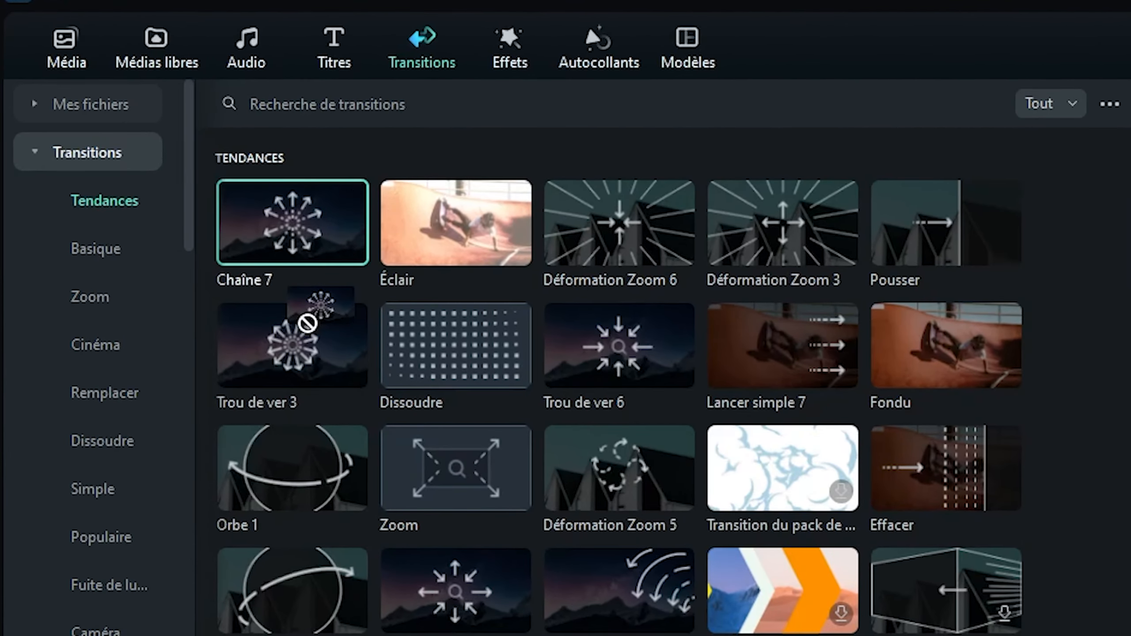
pyautogui.moveTo(351, 256); pyautogui.dragTo(116, 464)
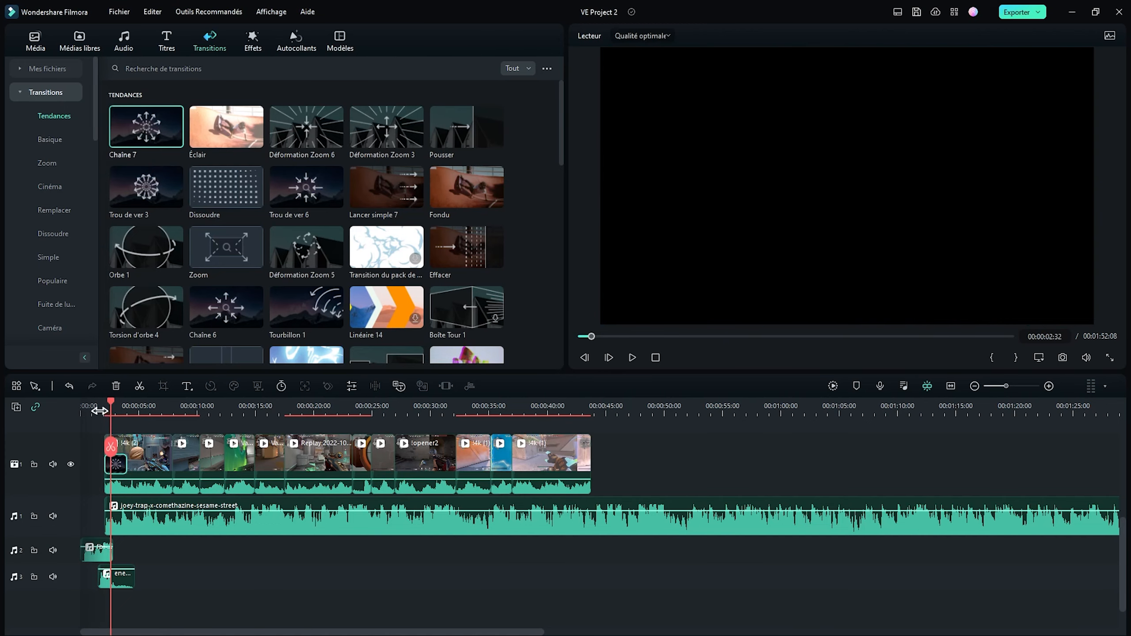
pyautogui.moveTo(126, 464); pyautogui.dragTo(113, 464)
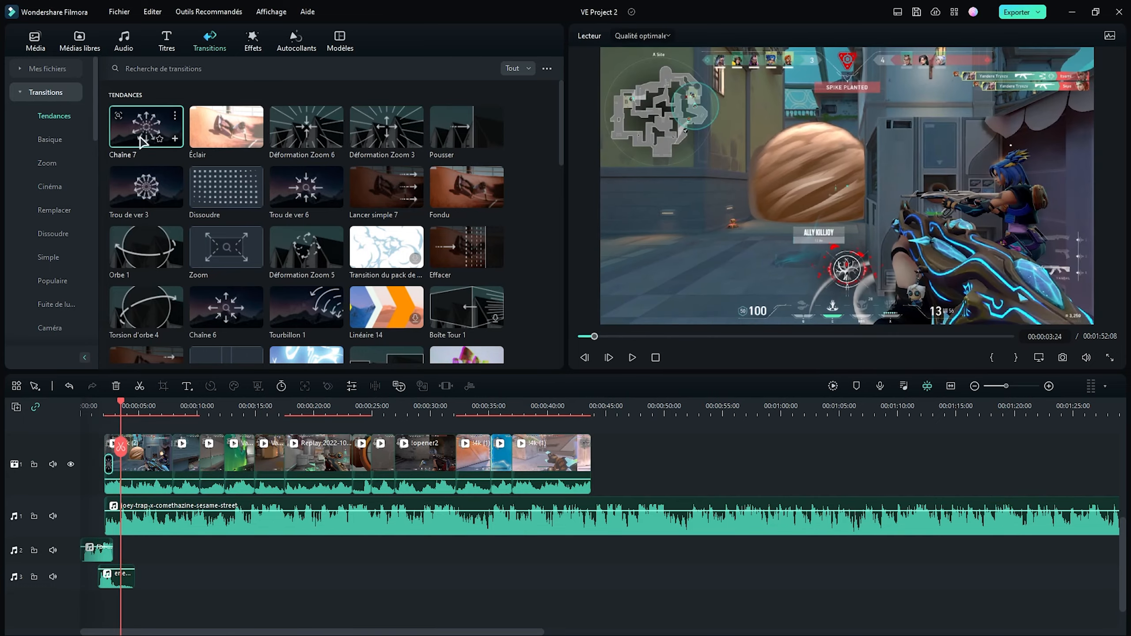
pyautogui.click(103, 415)
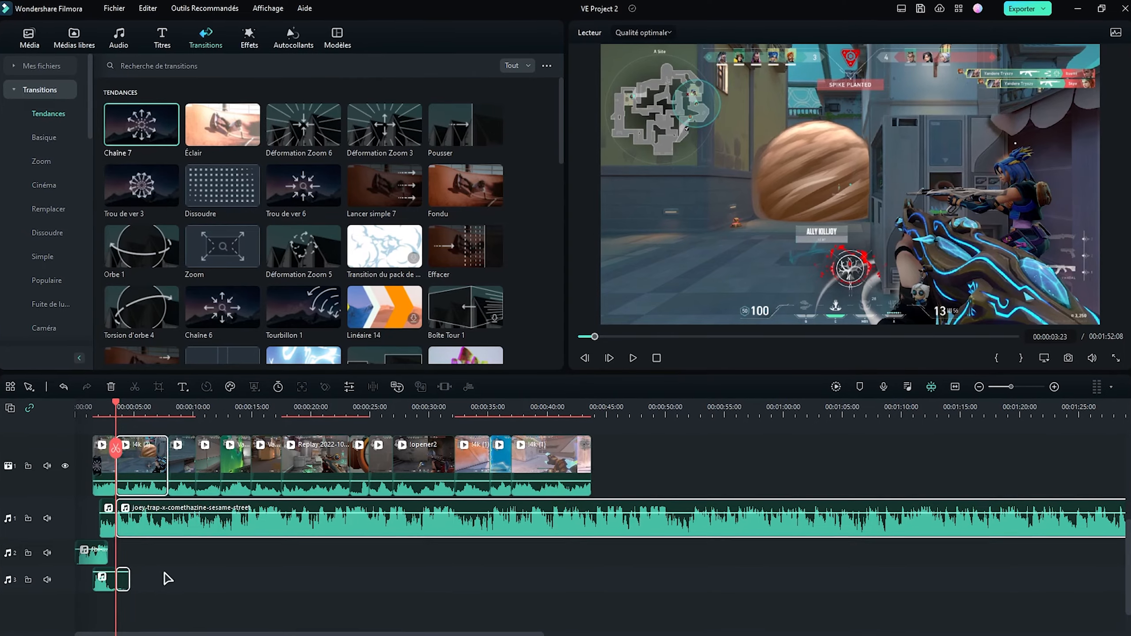
pyautogui.hotkey('ctrl', 'z')
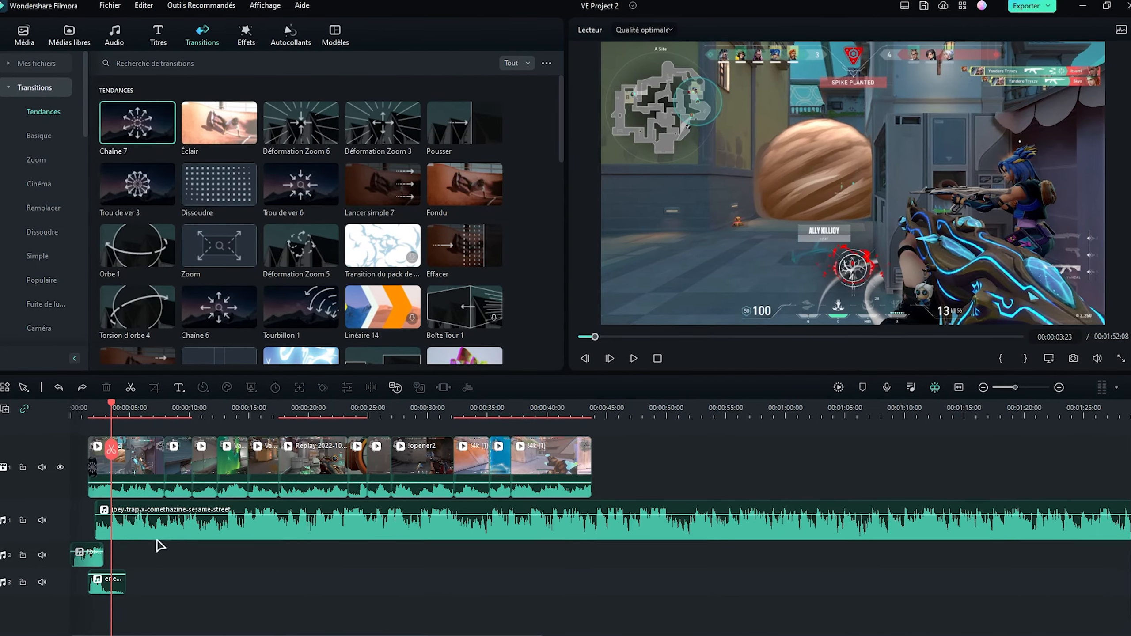
# - Split the first !4k (2) clip at the playhead and place the Éclair transition on a cut between its pieces
pyautogui.click(131, 464)
pyautogui.click(99, 453)
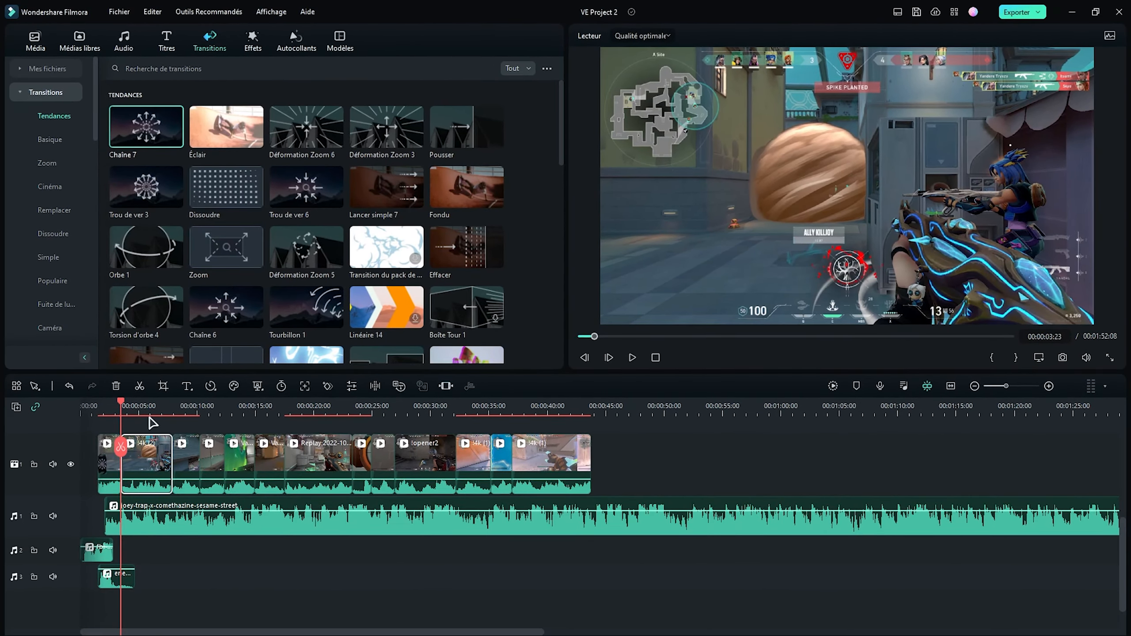
pyautogui.moveTo(151, 415); pyautogui.dragTo(274, 414)
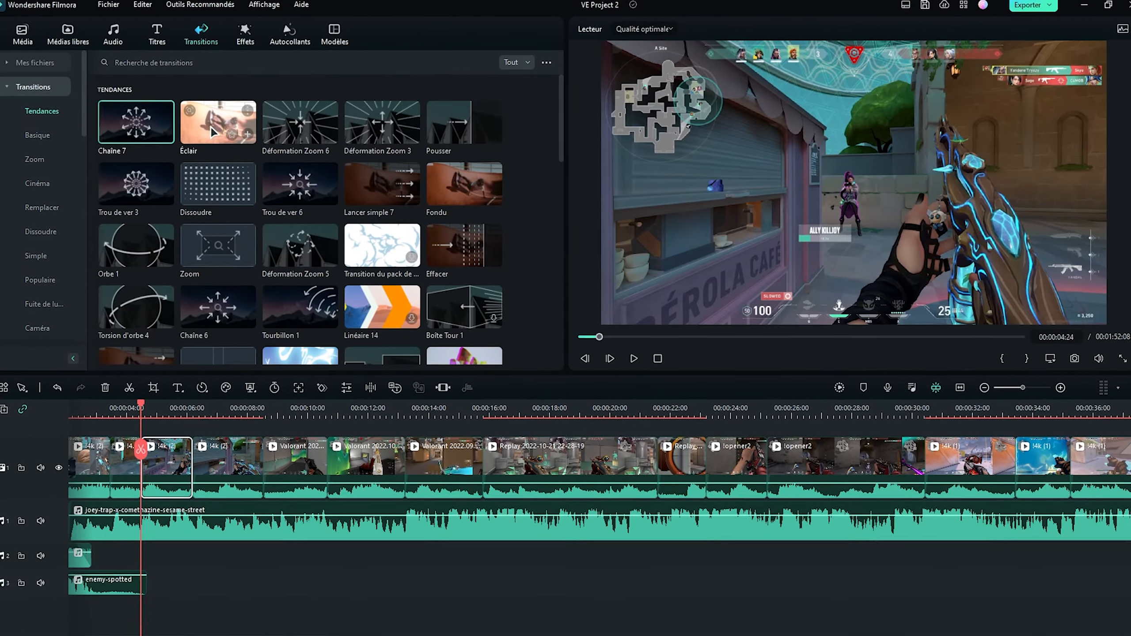
pyautogui.moveTo(227, 128); pyautogui.dragTo(172, 463)
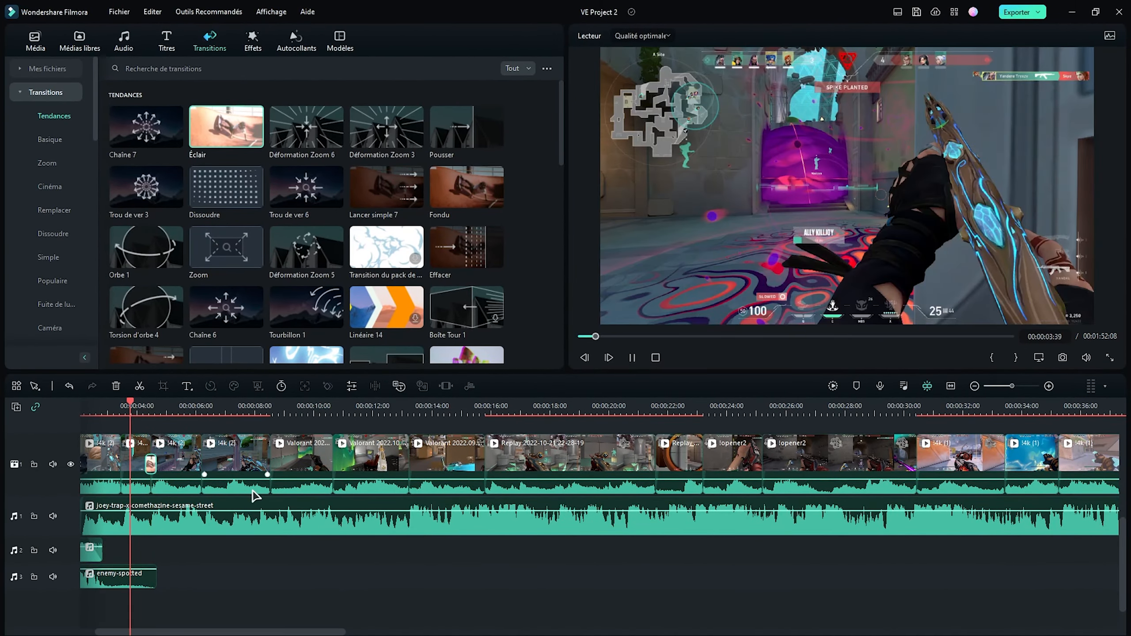
# - Place the hello-there sound effect on audio track 2 beneath the Éclair transition
pyautogui.click(35, 41)
pyautogui.moveTo(384, 248); pyautogui.dragTo(144, 569)
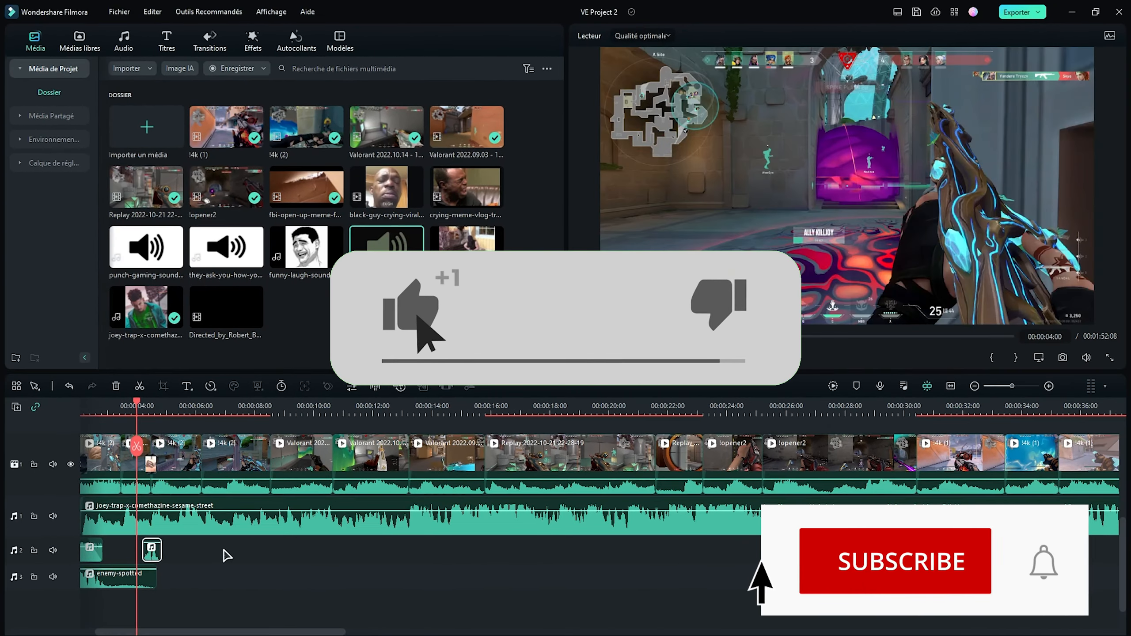
# - Trim the end of the !4k (2) piece after the Éclair transition back to the playhead at 00:00:05:32
pyautogui.click(185, 485)
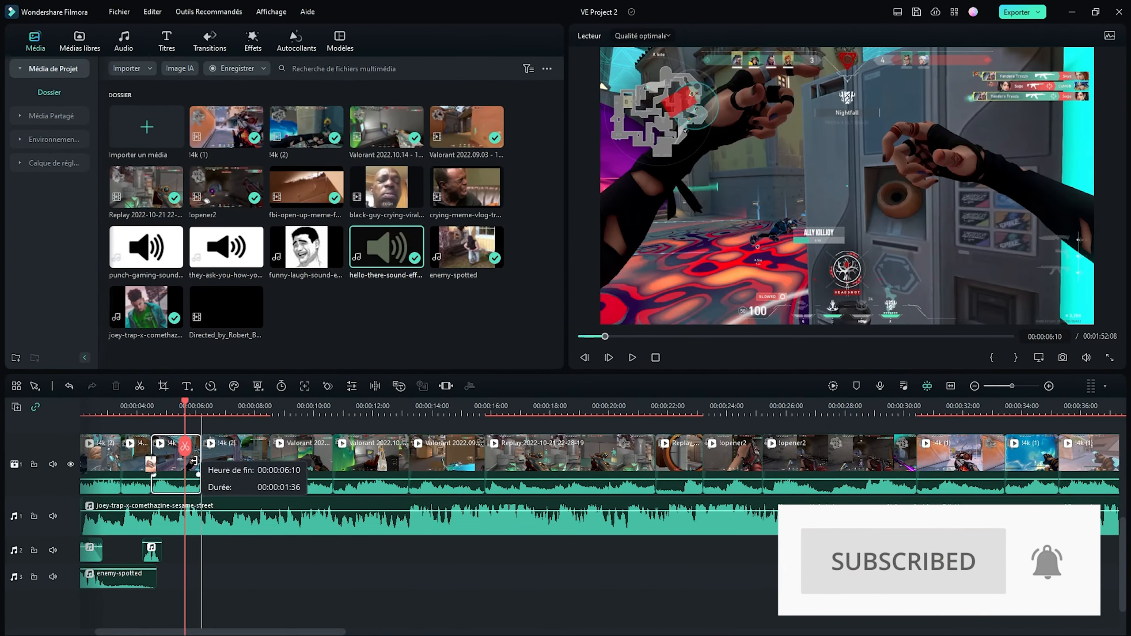
pyautogui.moveTo(195, 460); pyautogui.dragTo(179, 464)
# - Place the Chaîne 6 transition at the start of the !4k (2) piece at 00:00:05:32 and the punch-gaming sound on audio track 2 near 00:00:06:35
pyautogui.scroll(3, 185, 503)
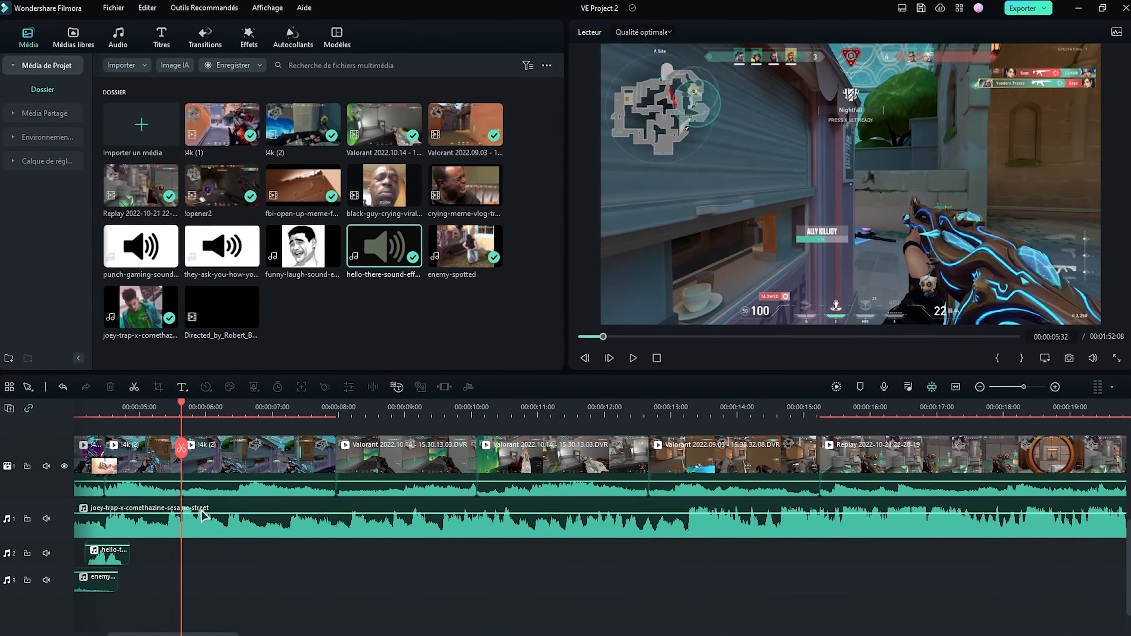
pyautogui.click(205, 36)
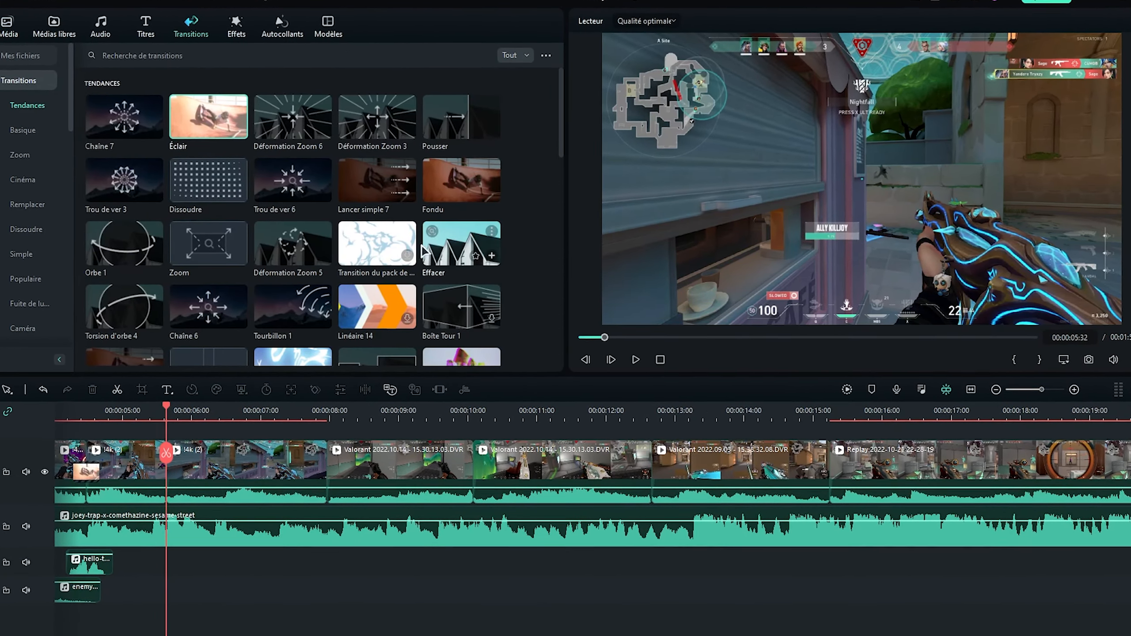
pyautogui.scroll(-5, 209, 249)
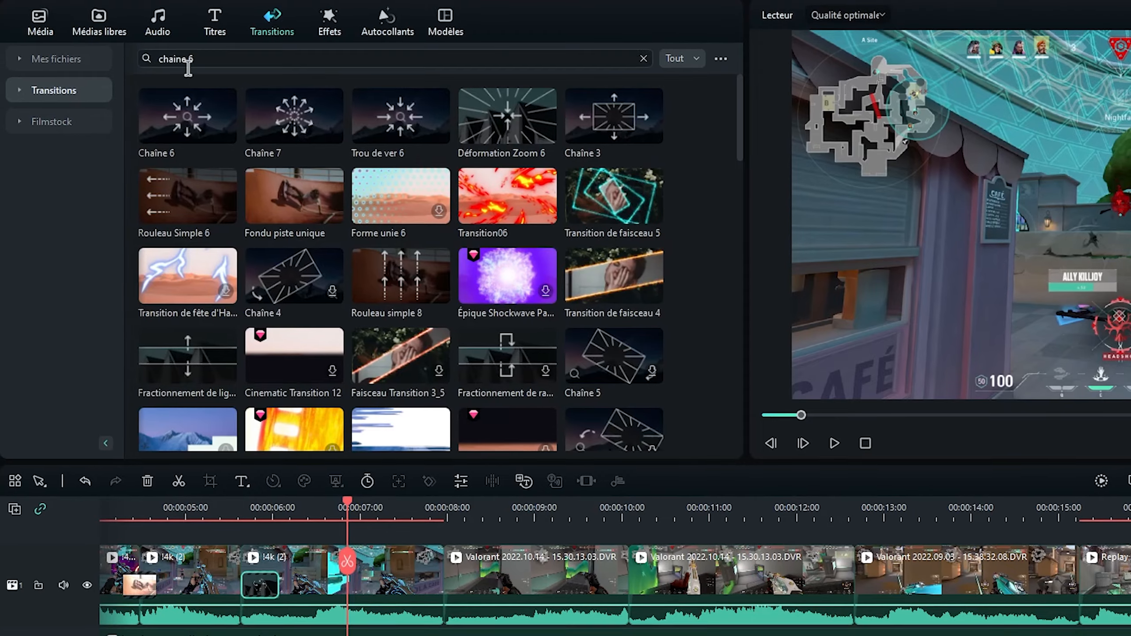
pyautogui.moveTo(210, 134); pyautogui.dragTo(263, 571)
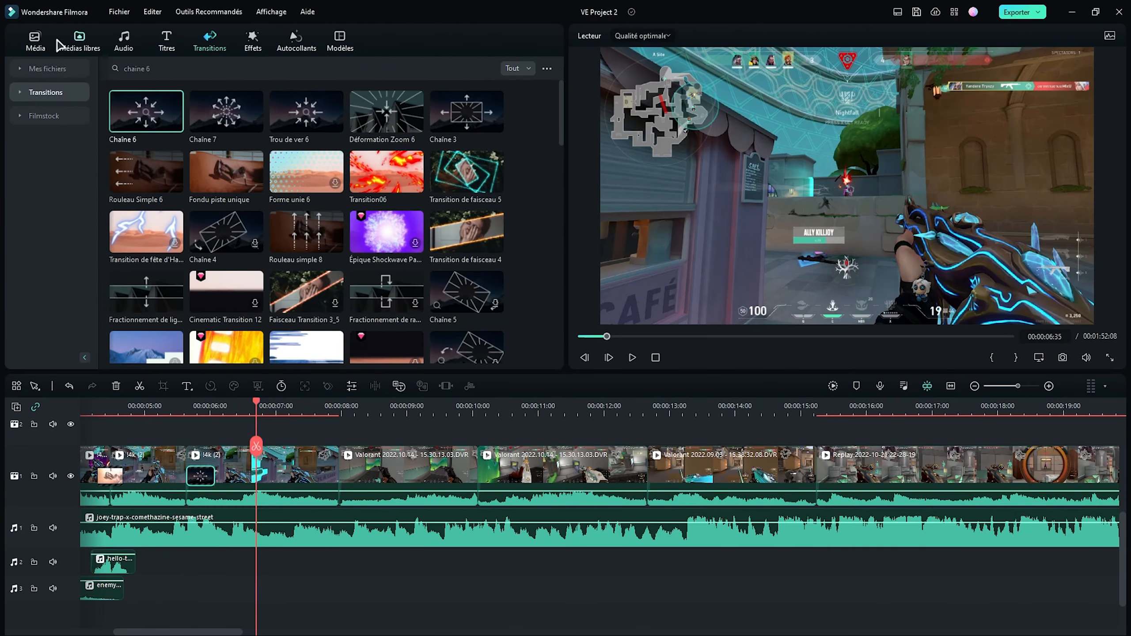
pyautogui.click(35, 41)
pyautogui.moveTo(146, 247); pyautogui.dragTo(233, 570)
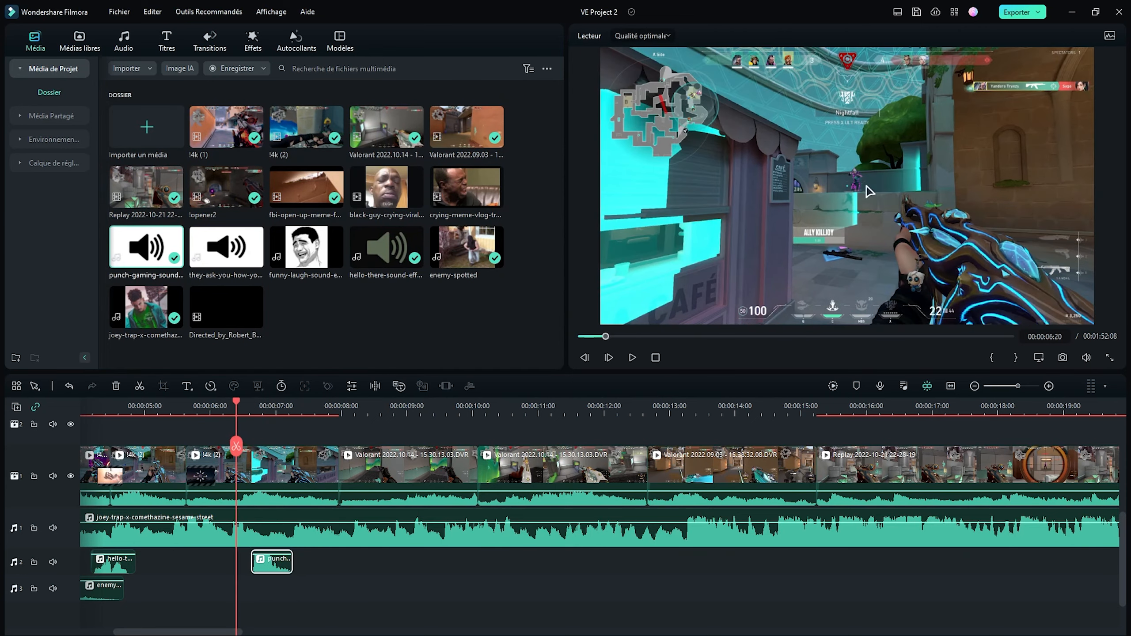
# - Cut the last !4k (2) piece off at 00:00:07:13 and apply the Déformation Zoom 3 transition where it meets the Valorant clip
pyautogui.click(295, 448)
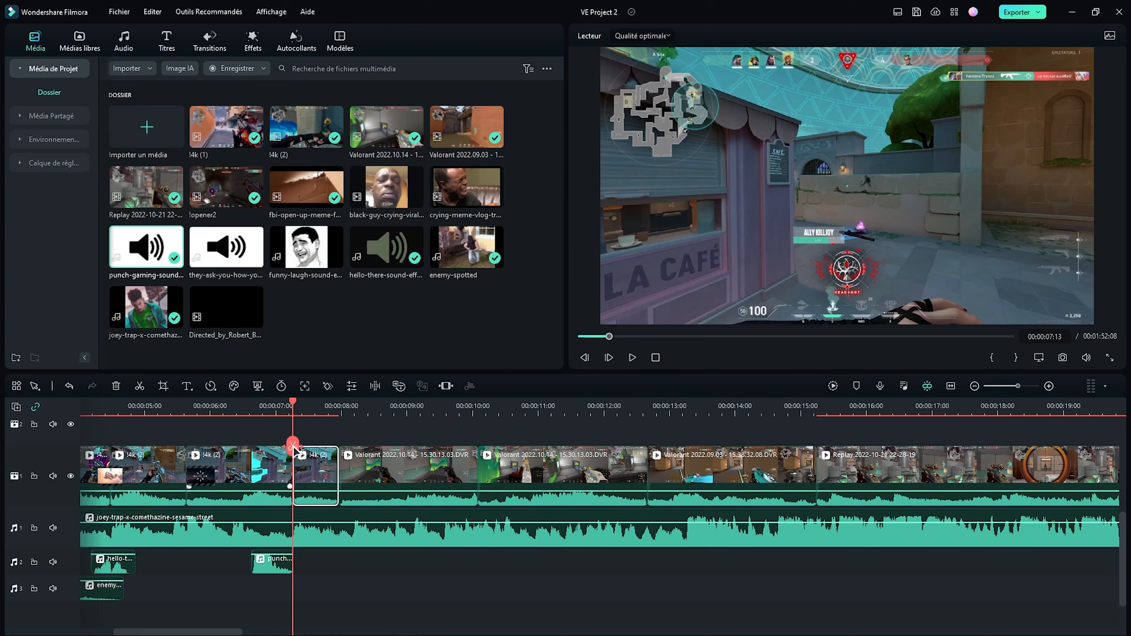
pyautogui.click(225, 39)
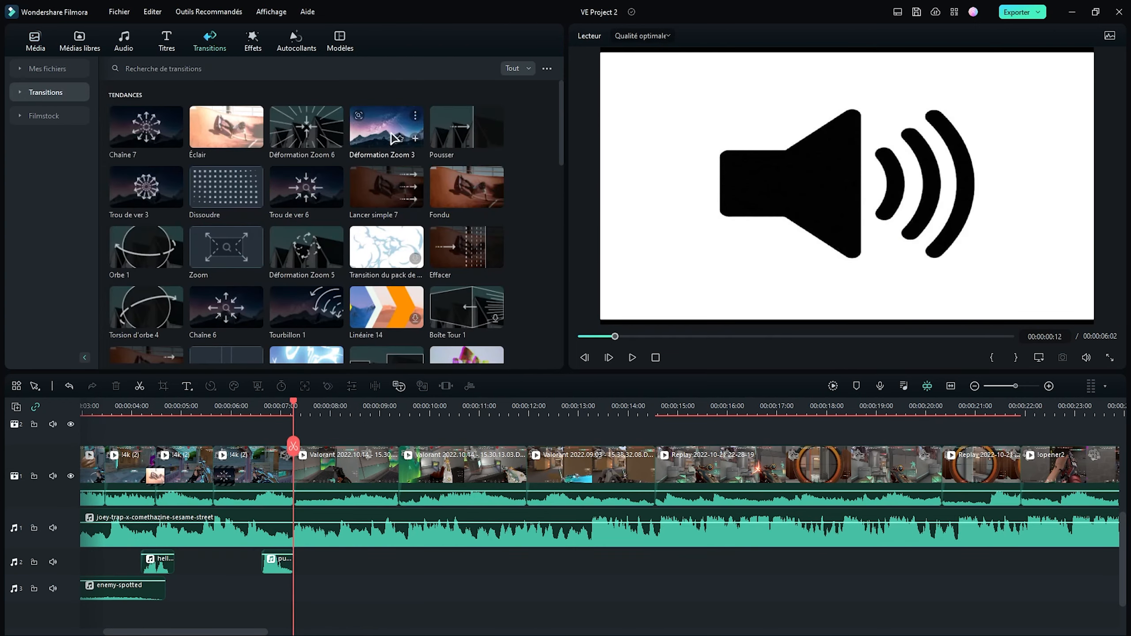
pyautogui.moveTo(369, 483); pyautogui.dragTo(356, 481)
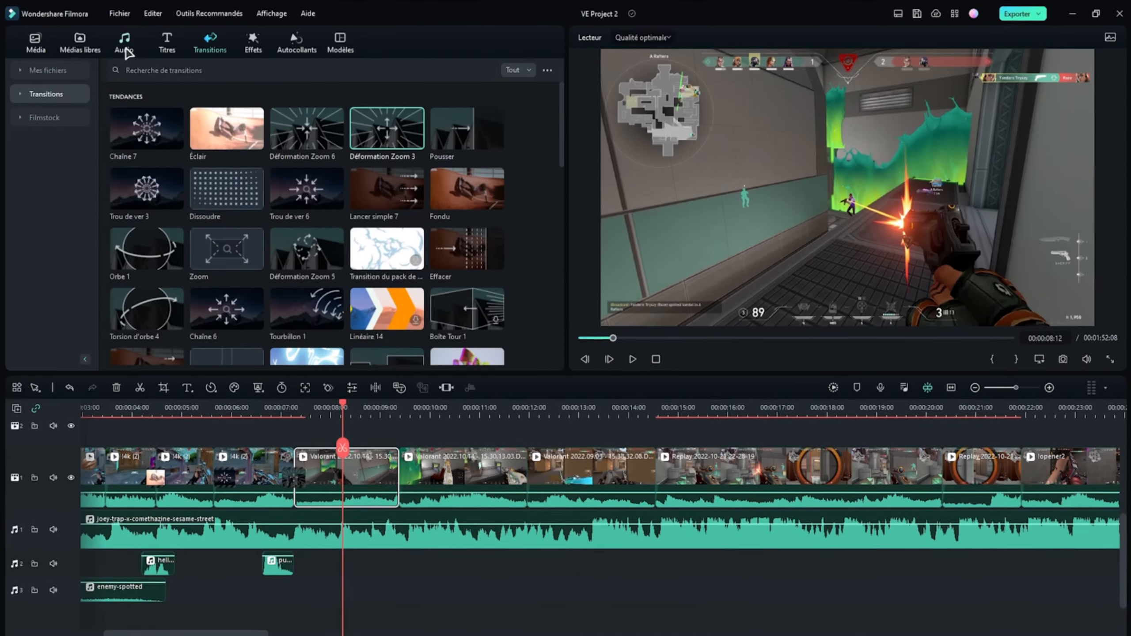
# - Search the sound effects for erreur and place erreur Windows - AISFX on audio track 2 at about 00:00:08:12
pyautogui.click(35, 42)
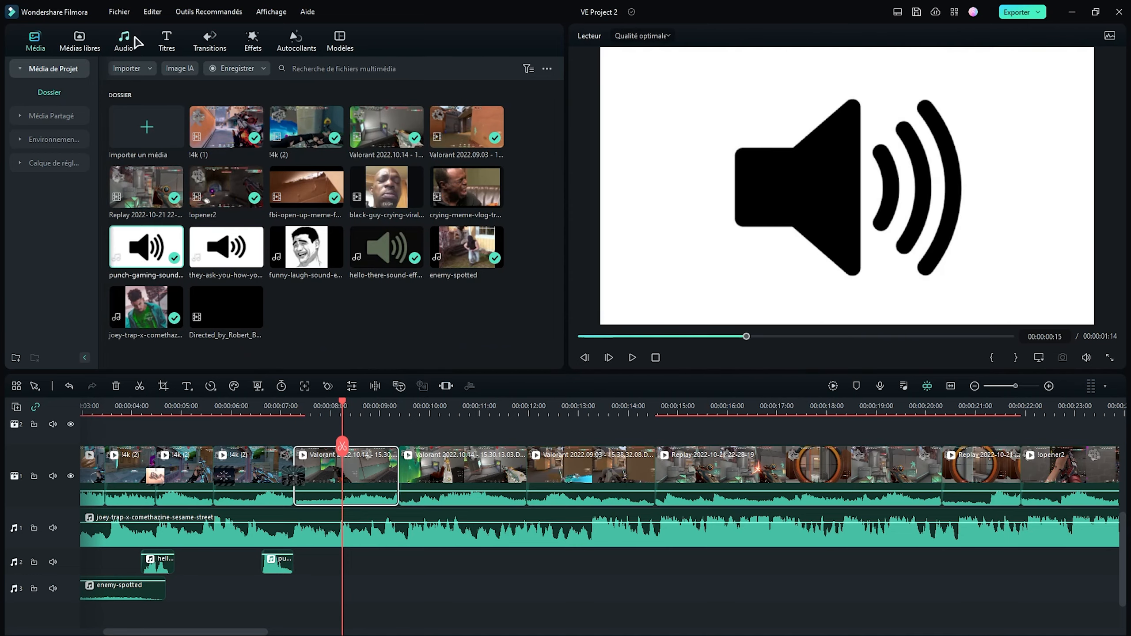
pyautogui.click(131, 41)
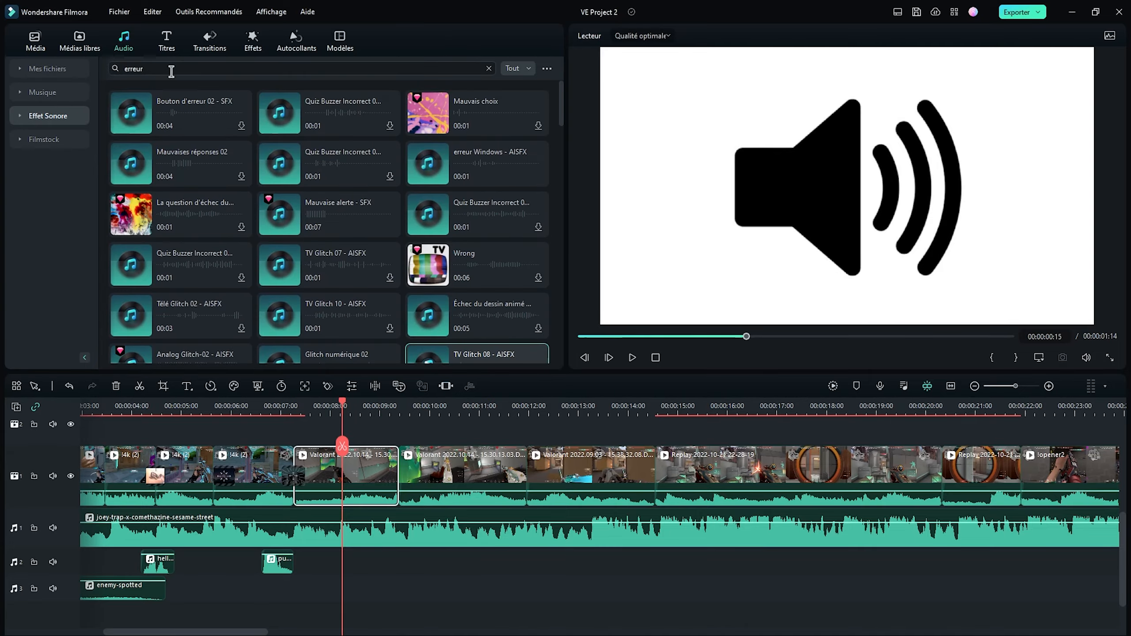
pyautogui.moveTo(171, 71); pyautogui.dragTo(117, 73)
pyautogui.click(15, 311)
pyautogui.moveTo(455, 159); pyautogui.dragTo(343, 563)
pyautogui.moveTo(267, 631); pyautogui.dragTo(284, 481)
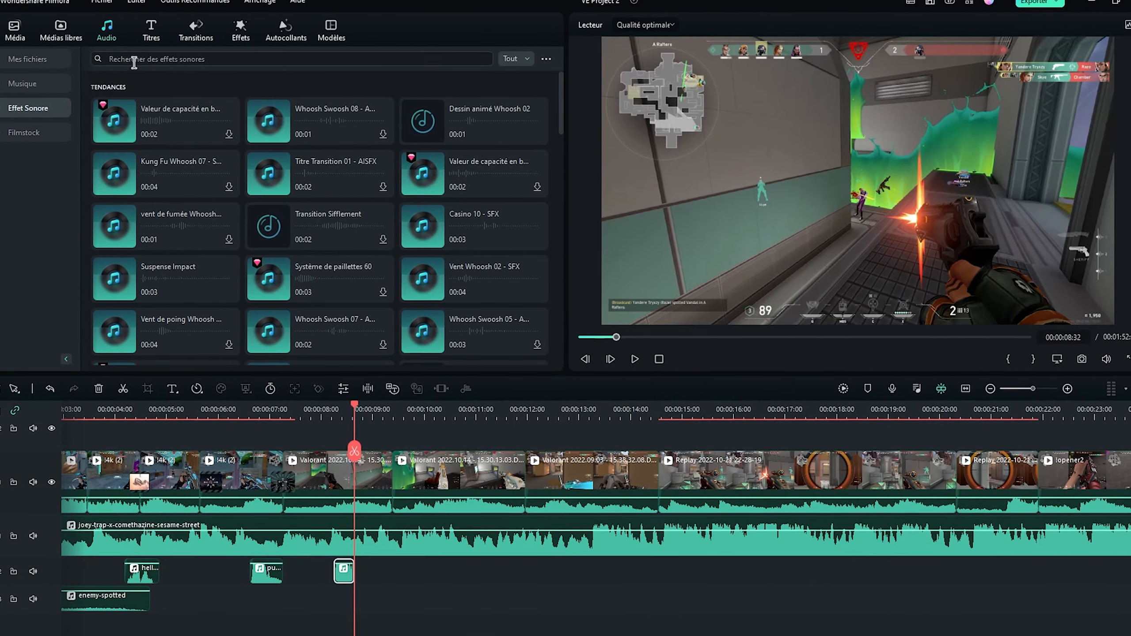
# - Search the sound effects for réussite and bonne réponse, and place Quiz Buzzer Correct 16 - AISFX directly after the error sound on audio track 2
pyautogui.click(134, 62)
pyautogui.write('réussite')
pyautogui.press('Return')
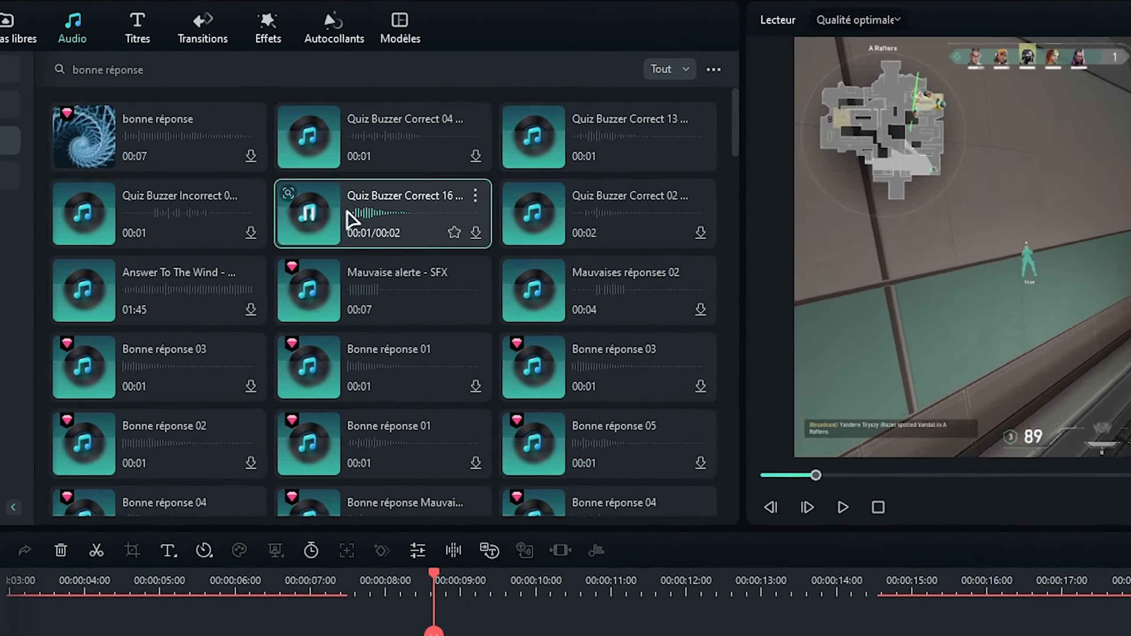
pyautogui.moveTo(300, 170); pyautogui.dragTo(375, 571)
pyautogui.moveTo(505, 548); pyautogui.dragTo(497, 540)
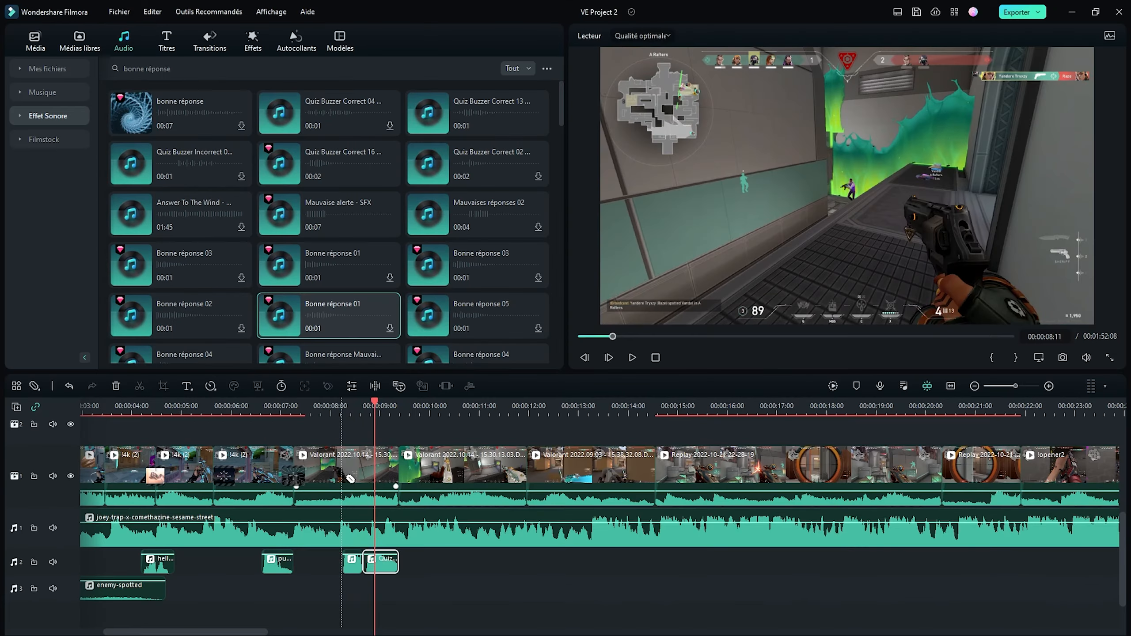
# - Split the first Valorant 2022.10.14 clip at the start and end of the error sound beneath it
pyautogui.click(342, 467)
pyautogui.click(362, 468)
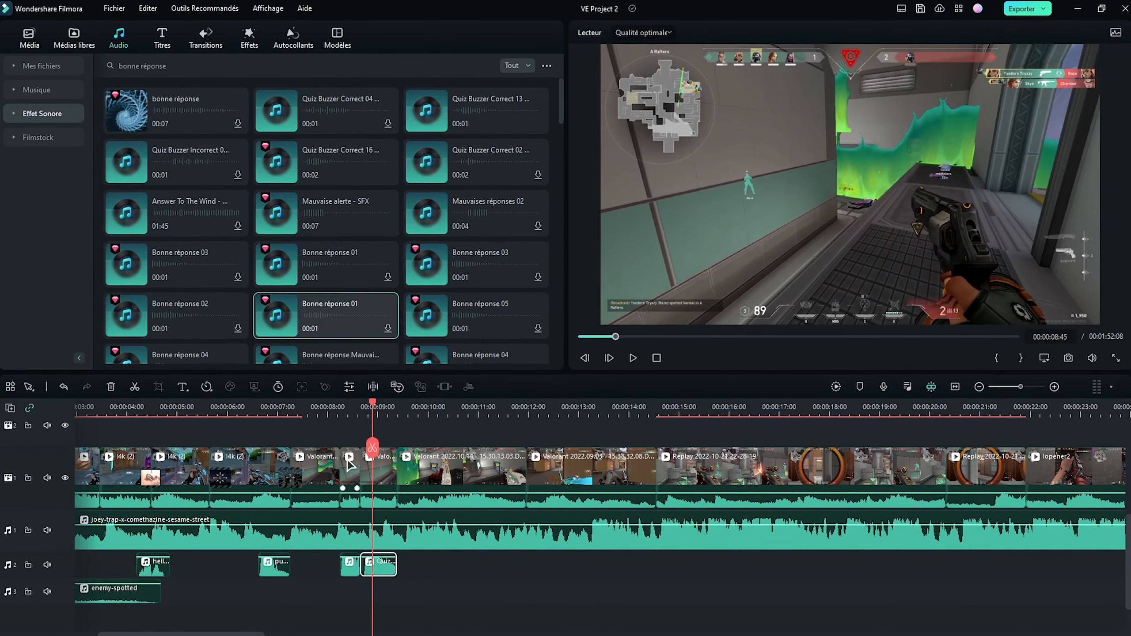
pyautogui.press('v')
# - Search the effects for glitch and apply Dispersion de pépin to the short middle piece of the split Valorant clip
pyautogui.click(352, 468)
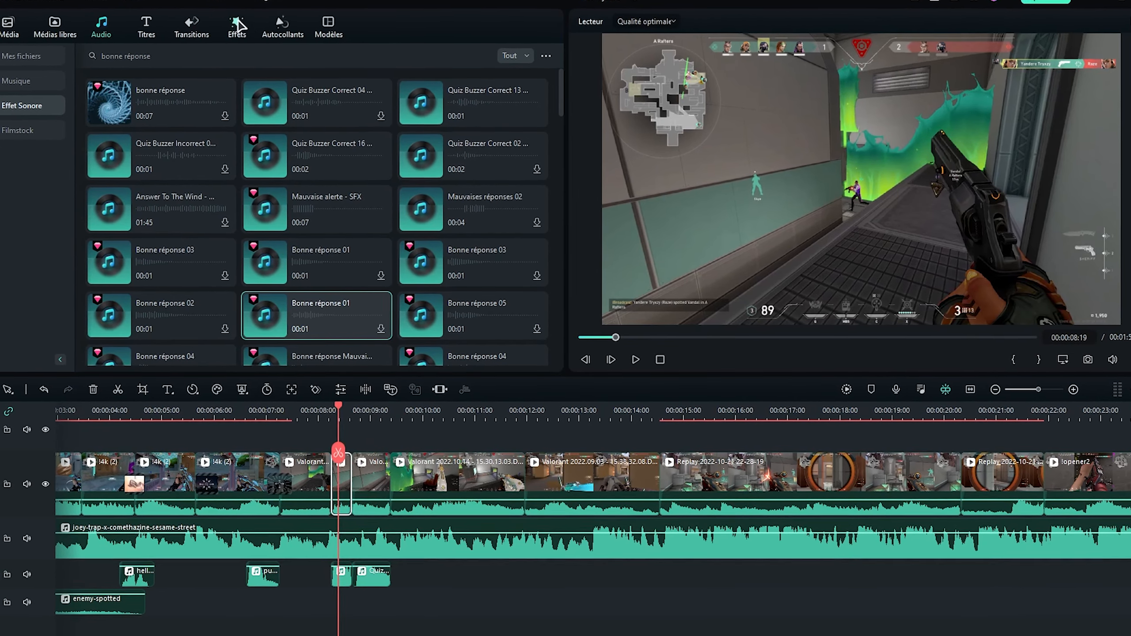
pyautogui.click(243, 32)
pyautogui.write('glitc')
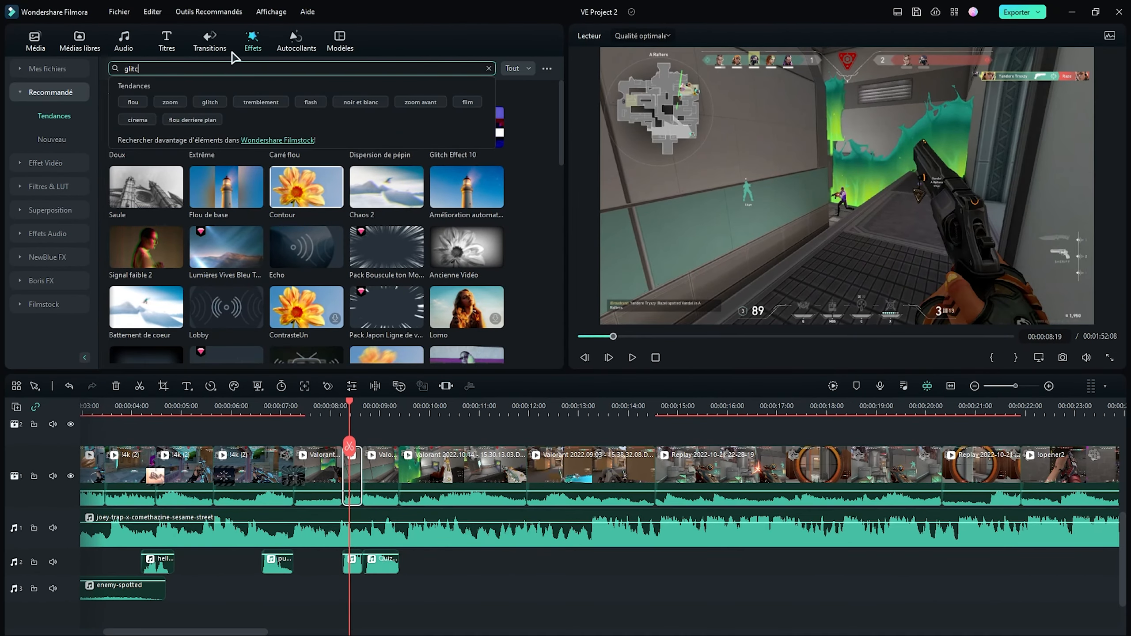
pyautogui.write('h')
pyautogui.press('Return')
pyautogui.moveTo(226, 111); pyautogui.dragTo(360, 469)
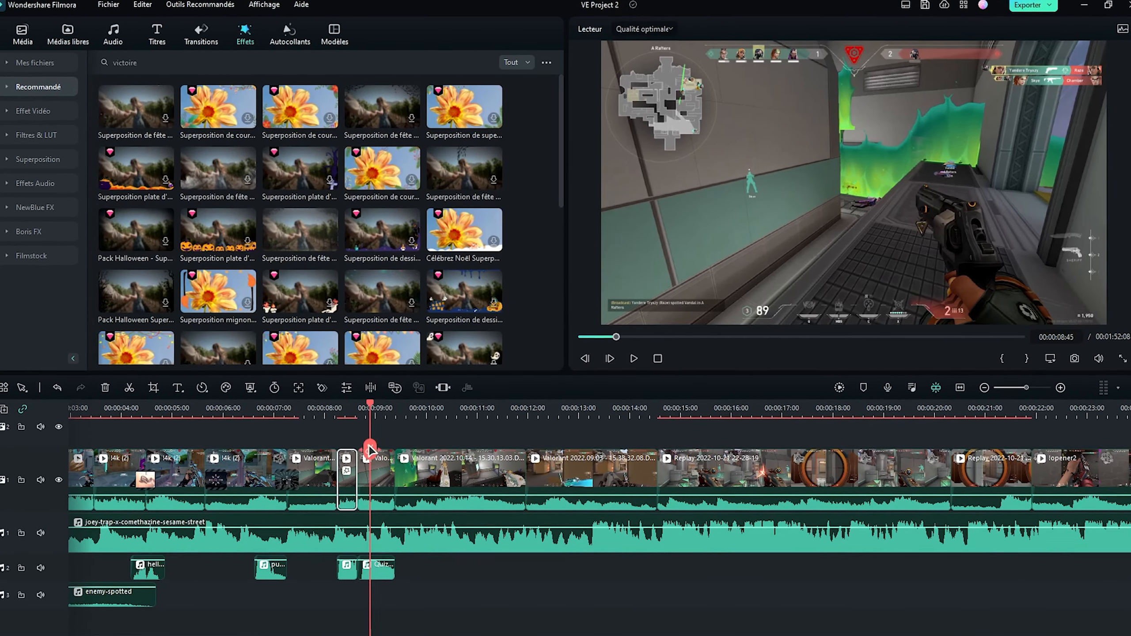
# - Search the effects for victoire and fete, and apply a Superposition d'effet overlay to the last piece of the split Valorant clip
pyautogui.moveTo(306, 232); pyautogui.dragTo(284, 274)
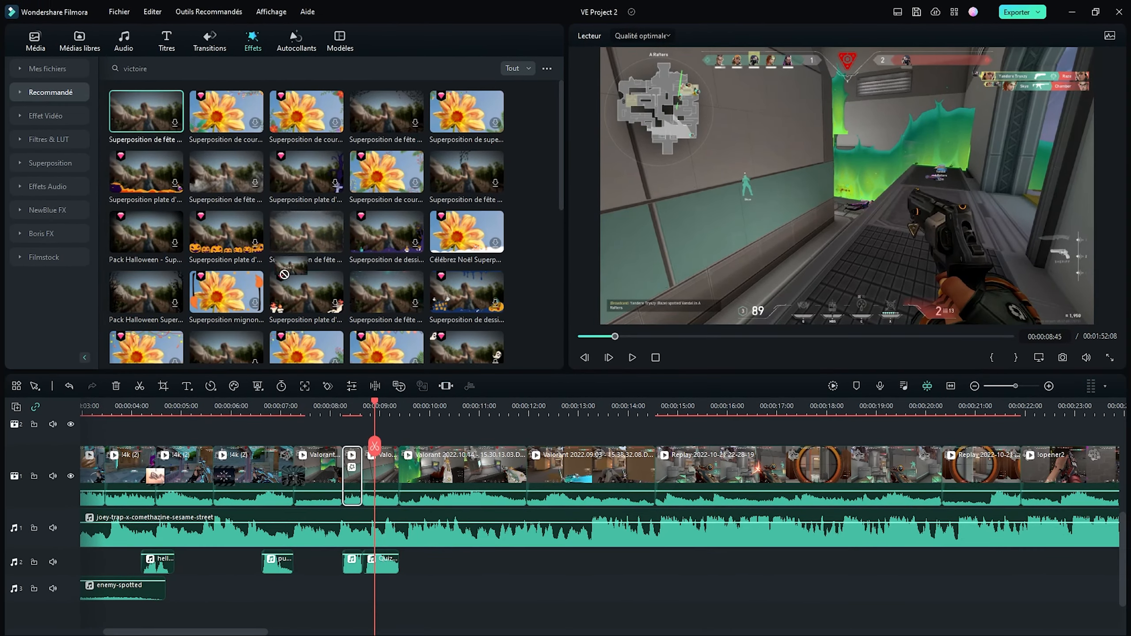
pyautogui.moveTo(371, 478); pyautogui.dragTo(370, 476)
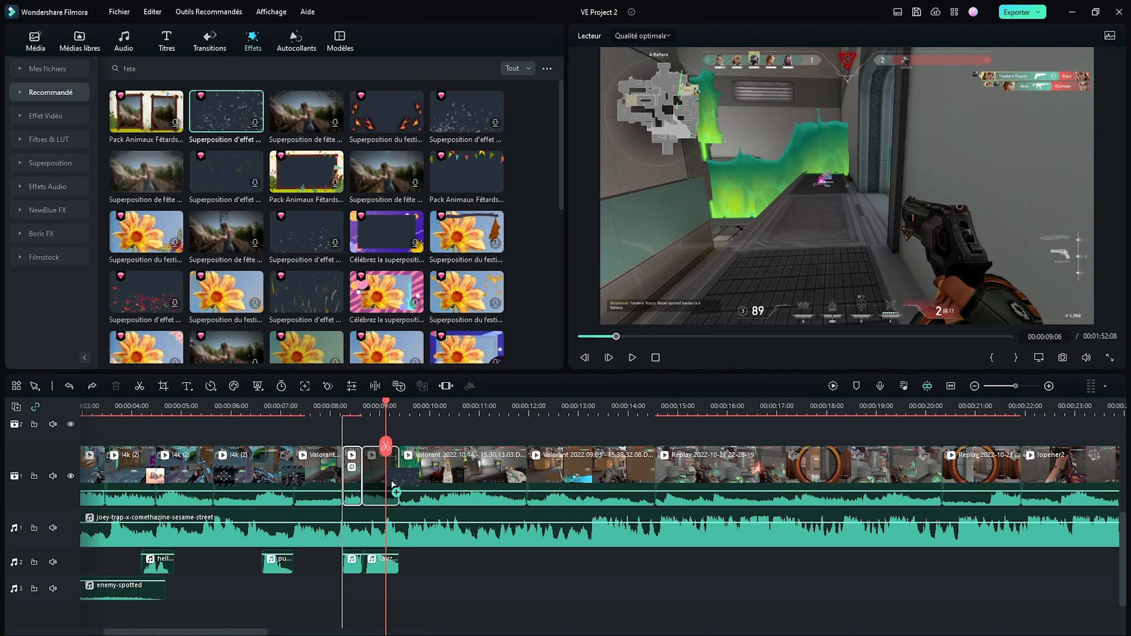
pyautogui.moveTo(392, 484); pyautogui.dragTo(392, 484)
# - Place the Blocs de Glitch transition between the last two pieces of the split Valorant clip and Chaîne 7 on its cut with the next clip
pyautogui.click(360, 408)
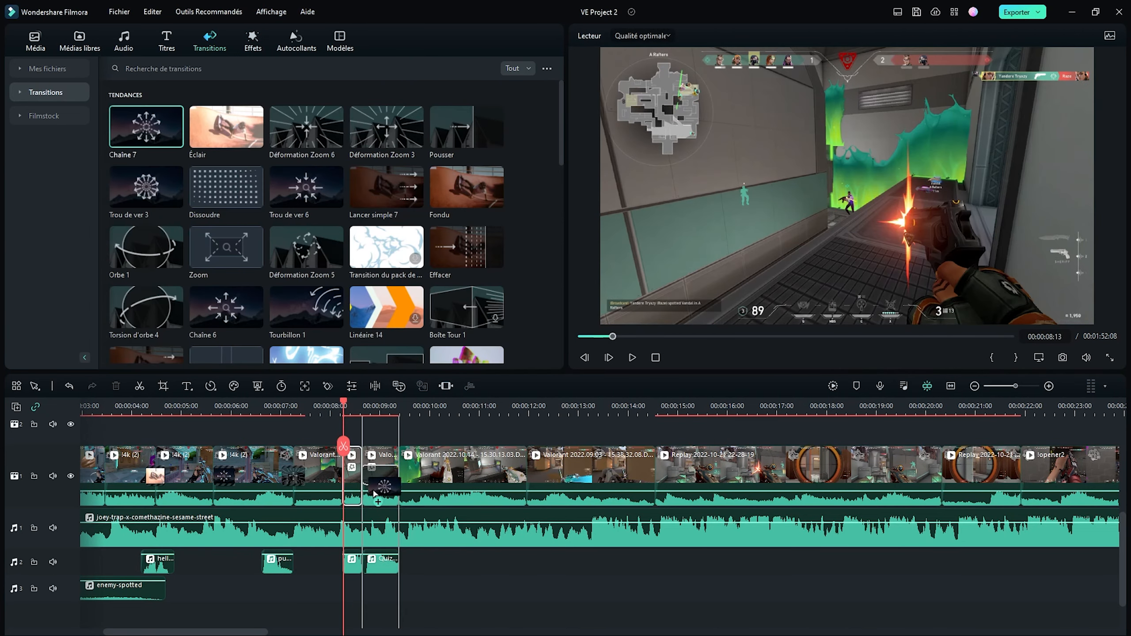
pyautogui.moveTo(381, 479); pyautogui.dragTo(377, 479)
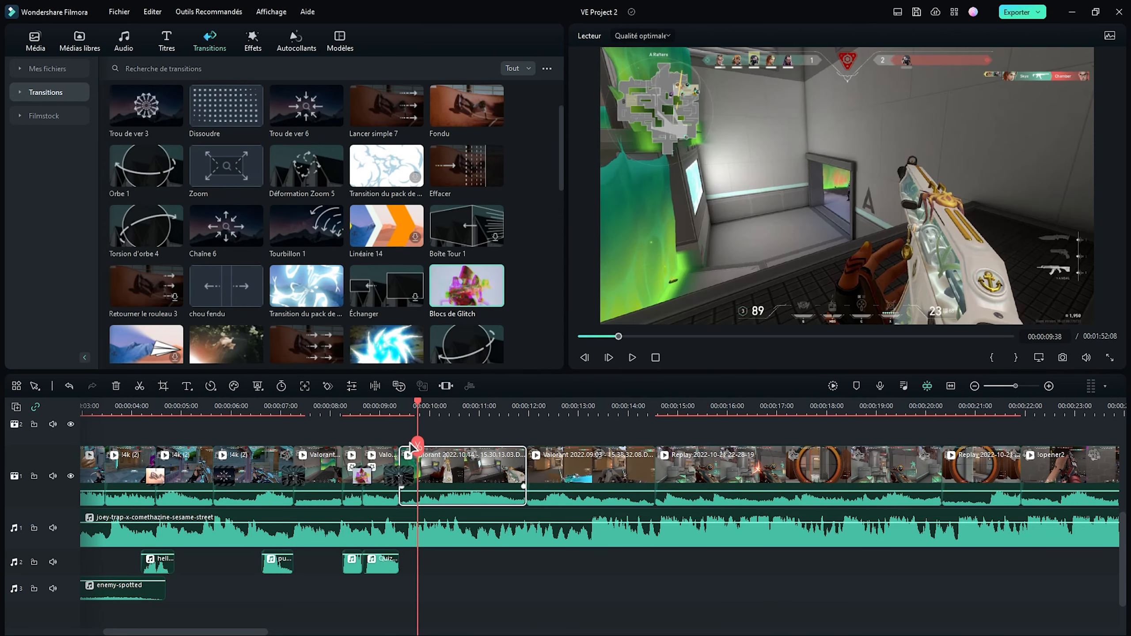
# - Save a PNG snapshot of the frame at 00:00:09:32 to the Desktop
pyautogui.moveTo(419, 396); pyautogui.dragTo(403, 405)
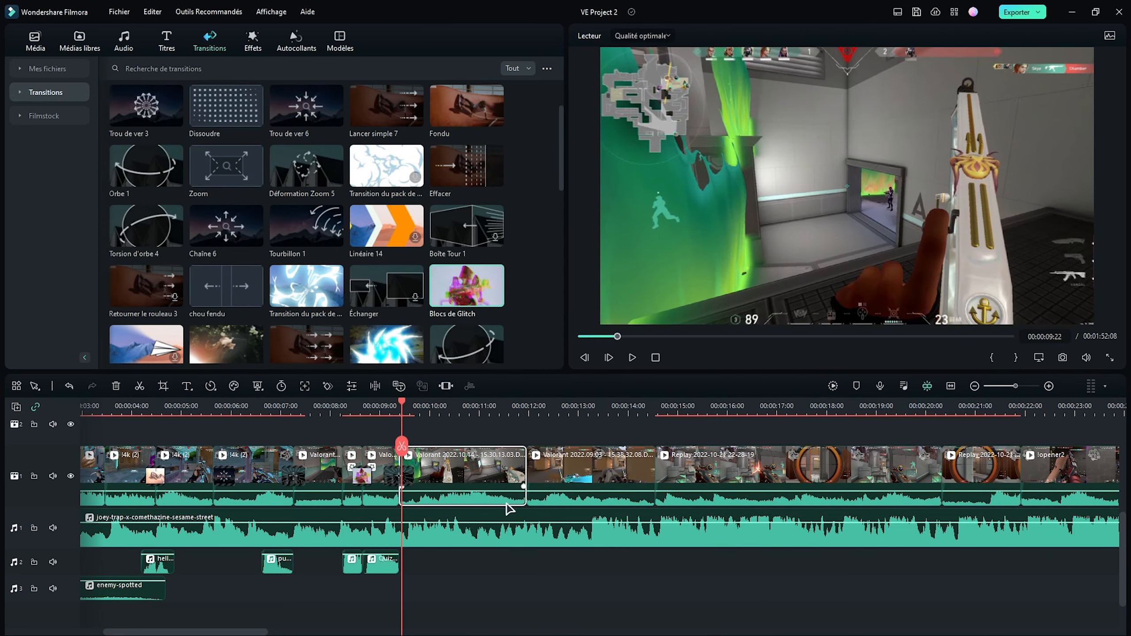
pyautogui.moveTo(402, 449); pyautogui.dragTo(422, 492)
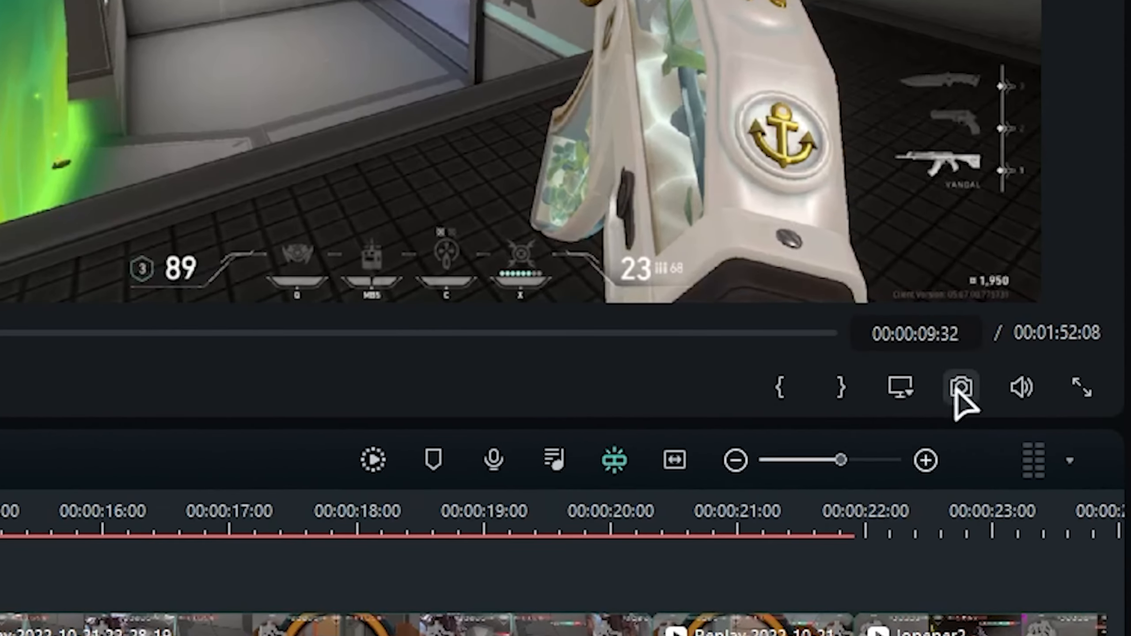
pyautogui.click(958, 389)
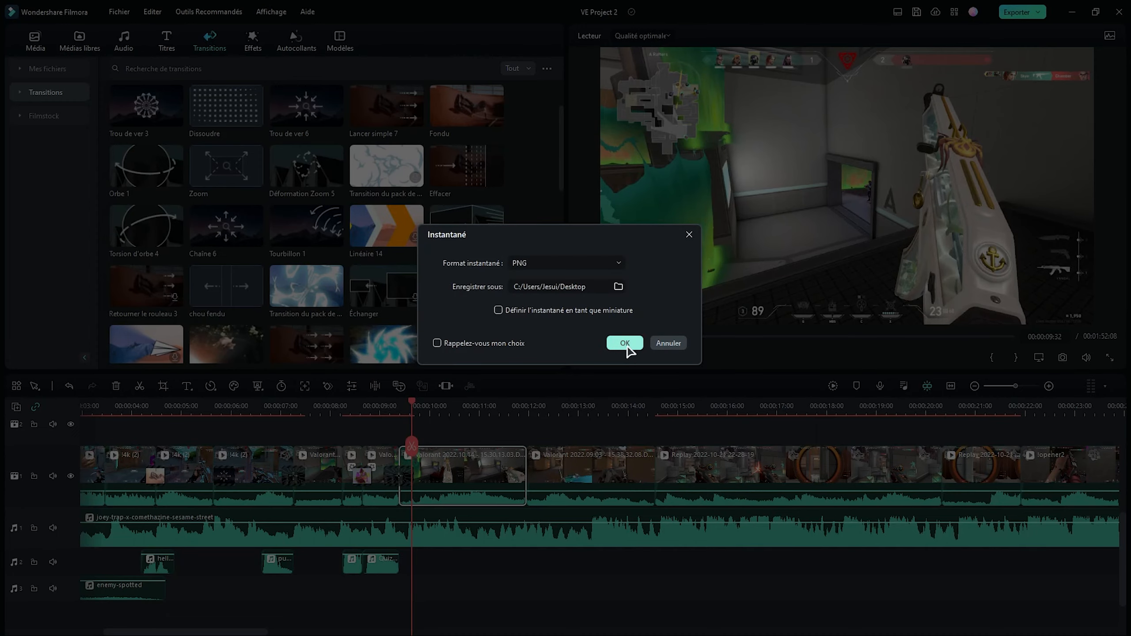
pyautogui.click(626, 344)
# - Open a gap by splitting the Valorant clip at 00:00:09:32 and shifting the following clips away, and insert the Snapshot image there on video track 1
pyautogui.moveTo(227, 126); pyautogui.dragTo(434, 519)
pyautogui.click(446, 557)
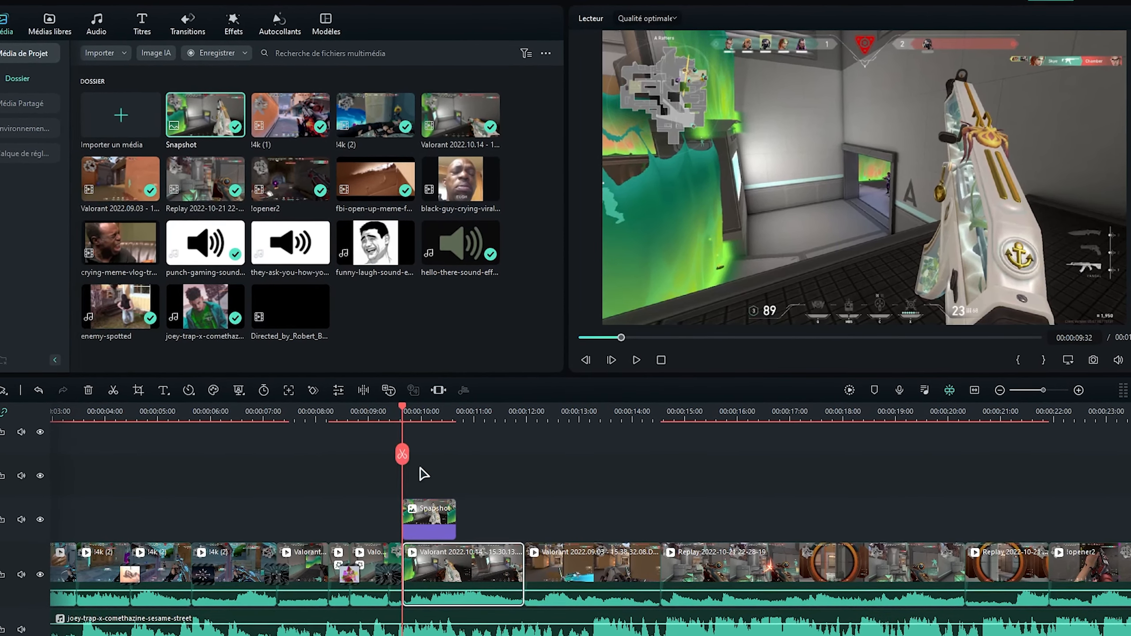
pyautogui.scroll(-3, 501, 522)
pyautogui.moveTo(267, 559); pyautogui.dragTo(433, 558)
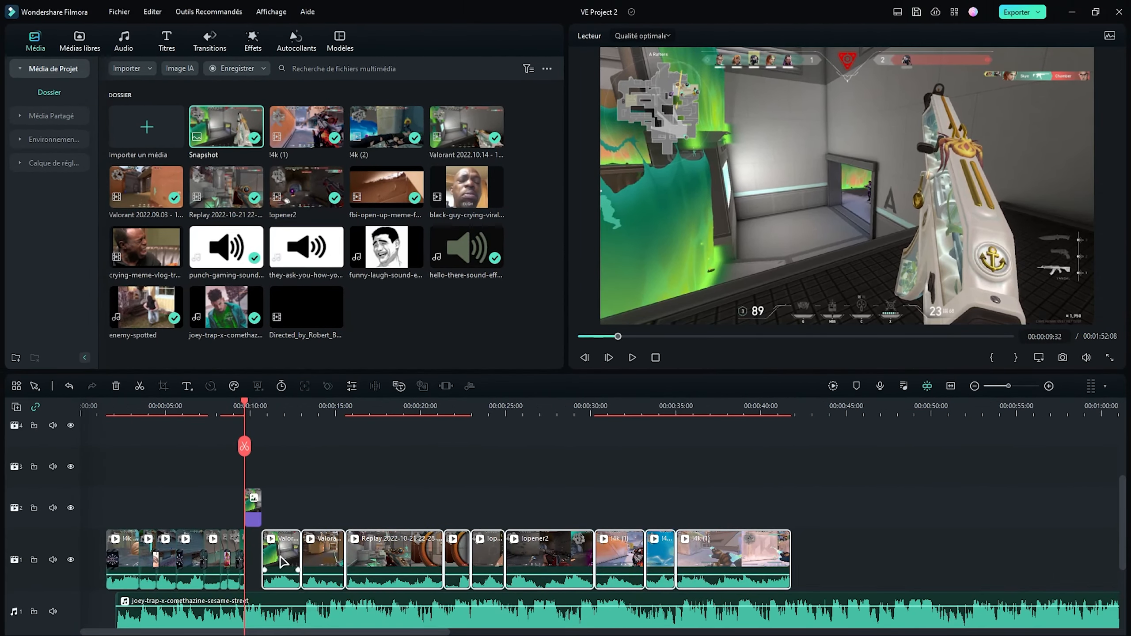
pyautogui.moveTo(253, 508); pyautogui.dragTo(254, 557)
pyautogui.scroll(3, 260, 475)
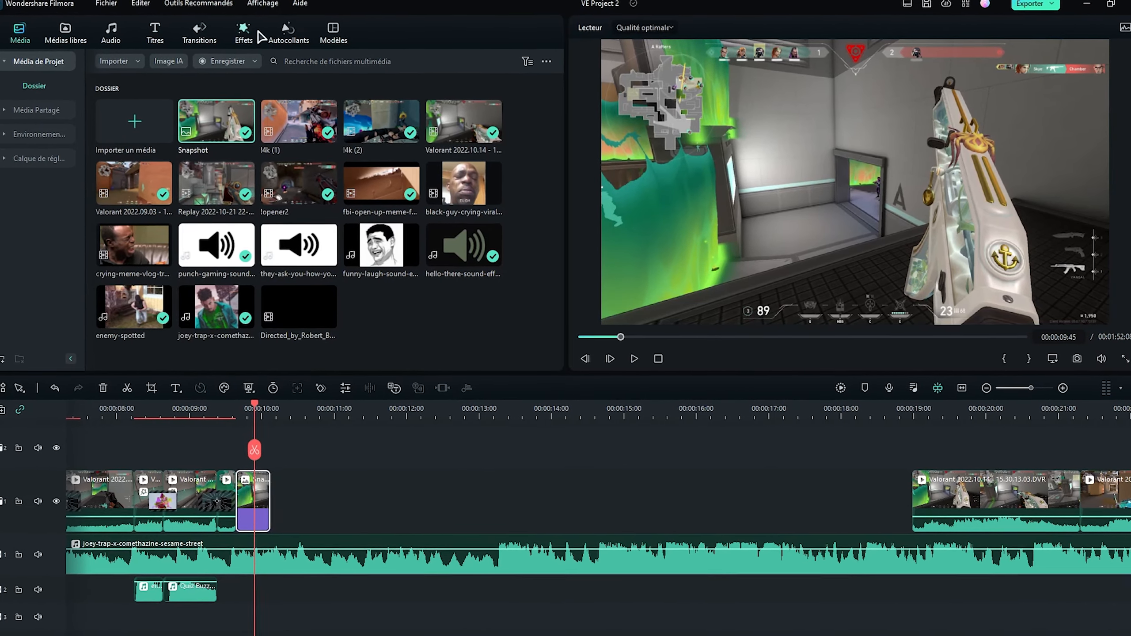
# - Search the stickers for fleche and place the red Arrow Annotation sticker above the Snapshot on video track 2, pointing at the enemy in the doorway
pyautogui.click(268, 38)
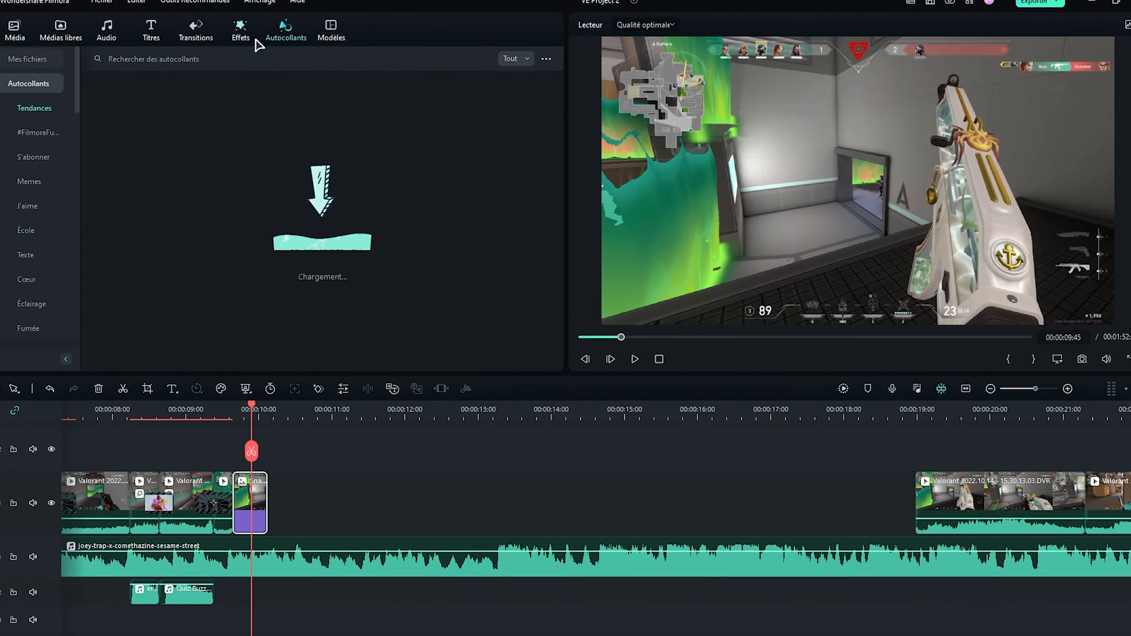
pyautogui.click(178, 60)
pyautogui.write('fleche')
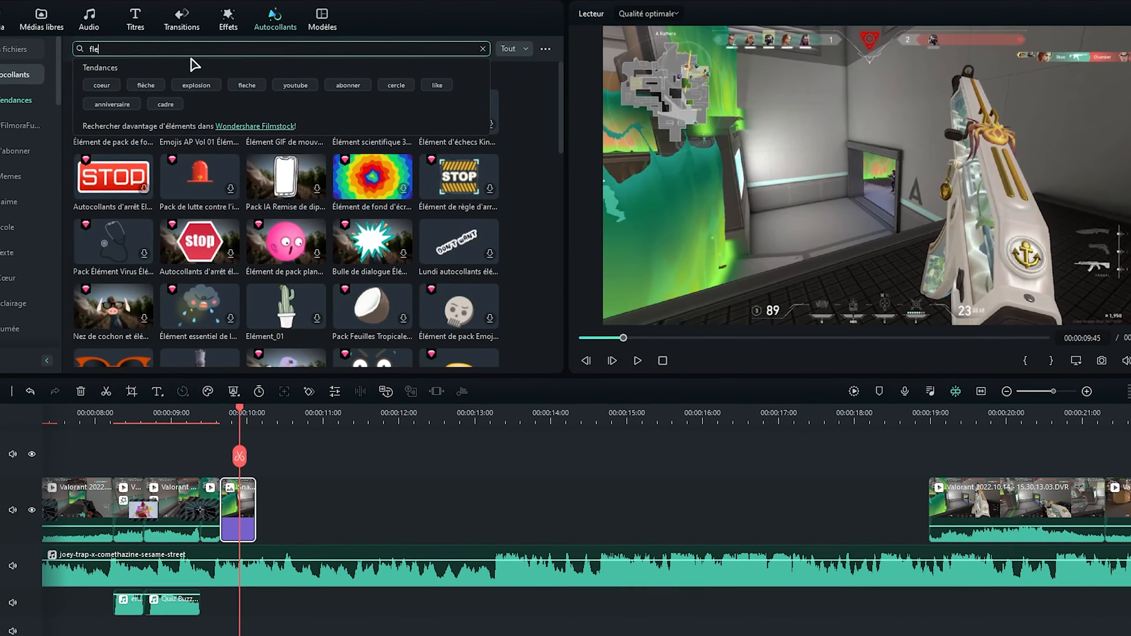
pyautogui.press('Return')
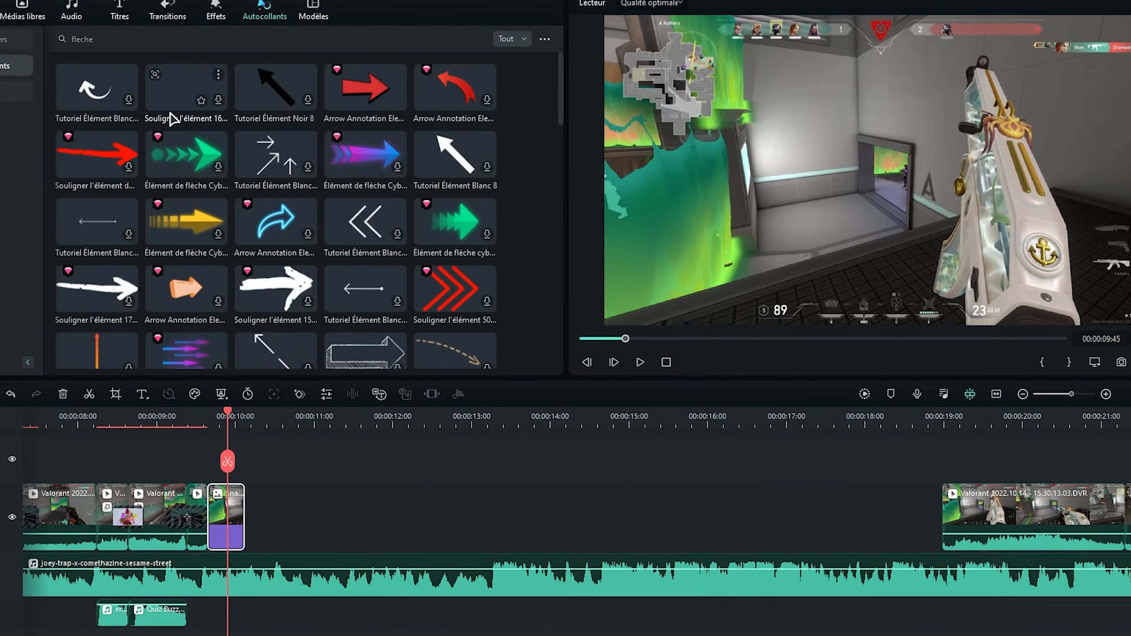
pyautogui.moveTo(379, 103); pyautogui.dragTo(251, 451)
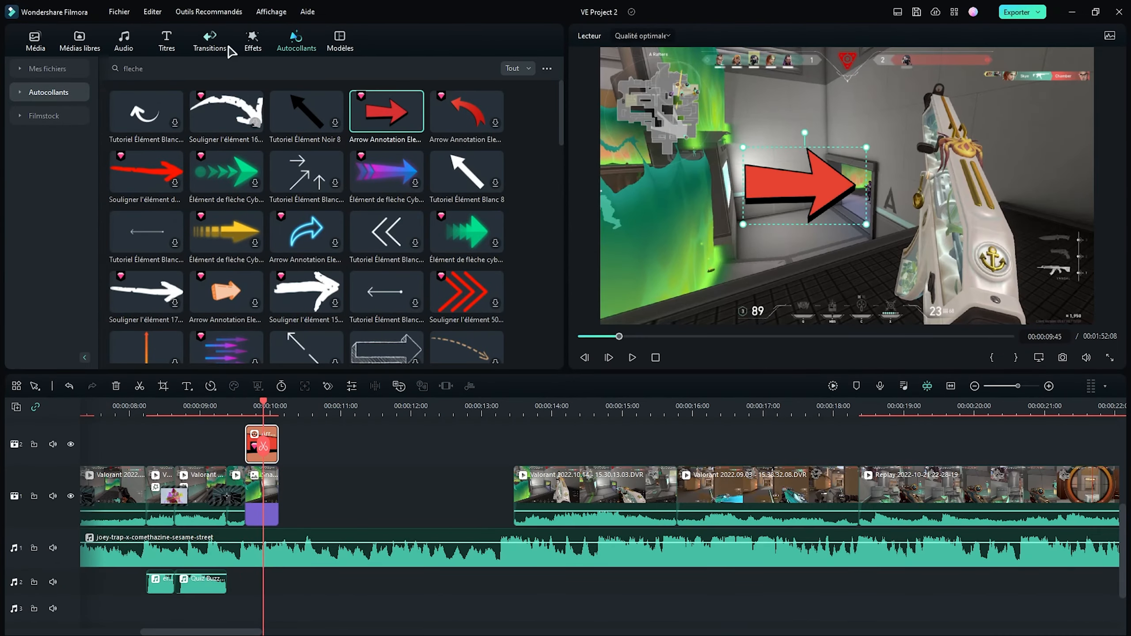
# - Apply the Dissoudre transition to the end of the arrow sticker and move the following Valorant clip back against the Snapshot
pyautogui.click(227, 46)
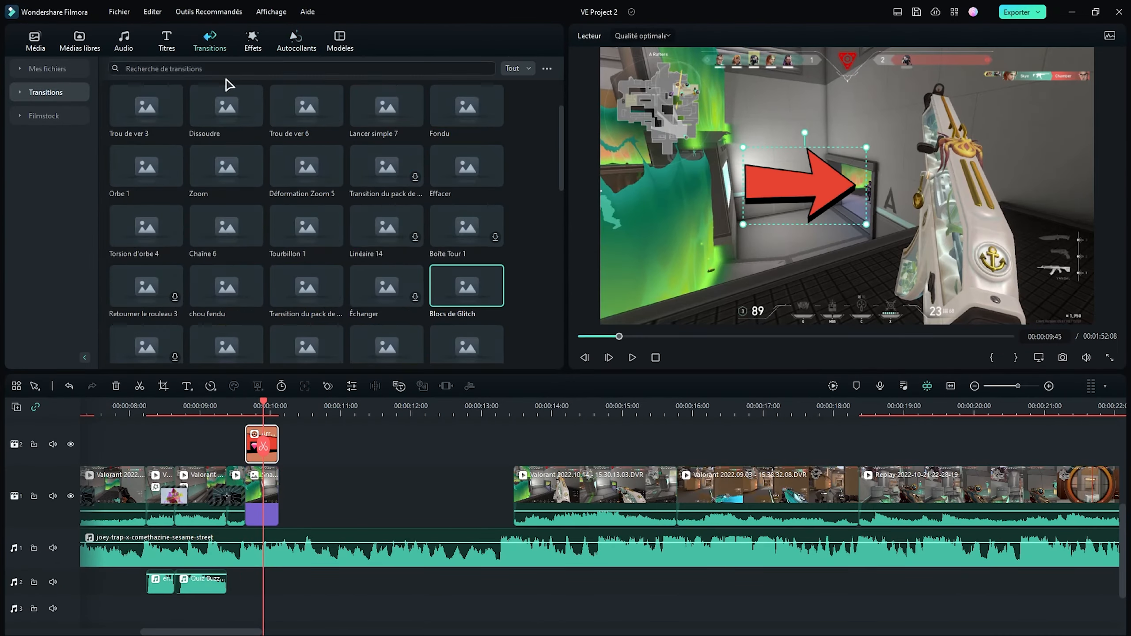
pyautogui.moveTo(226, 105); pyautogui.dragTo(307, 456)
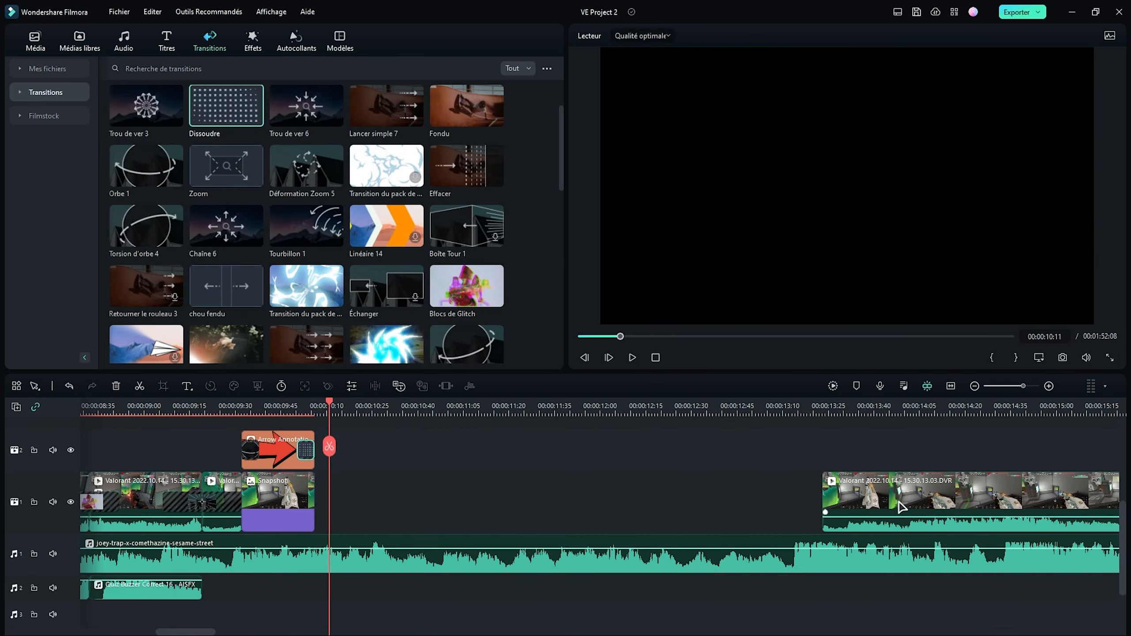
pyautogui.moveTo(900, 506); pyautogui.dragTo(372, 502)
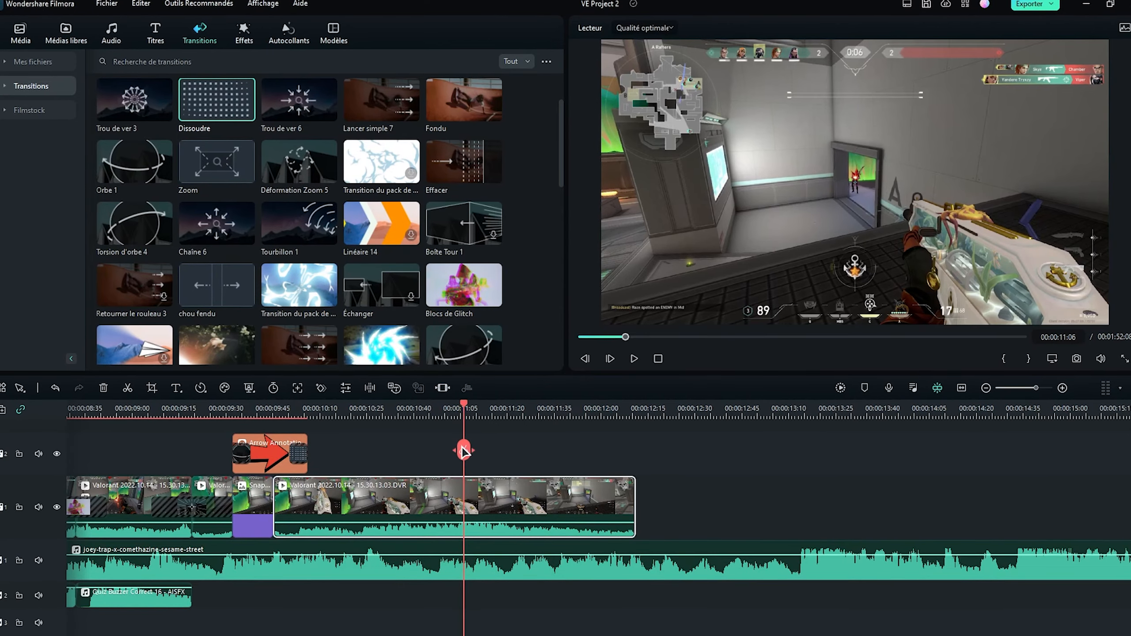
# - Split a short segment out of the Valorant clip starting at 00:00:11:06 and slow it to a uniform speed of 0.45
pyautogui.click(458, 447)
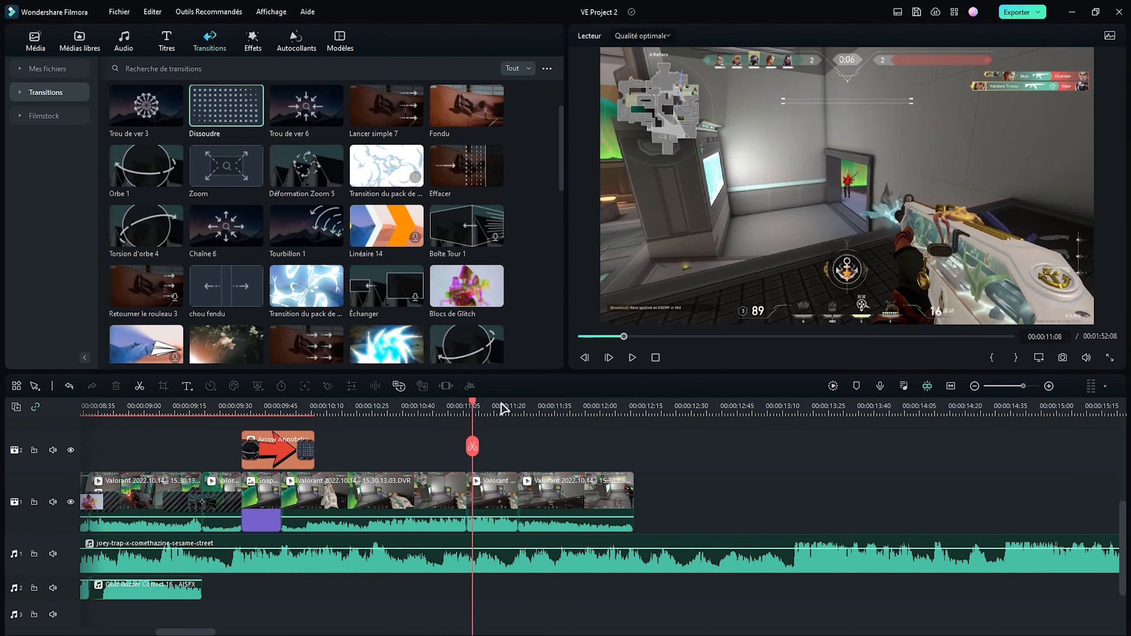
pyautogui.moveTo(504, 411); pyautogui.dragTo(474, 416)
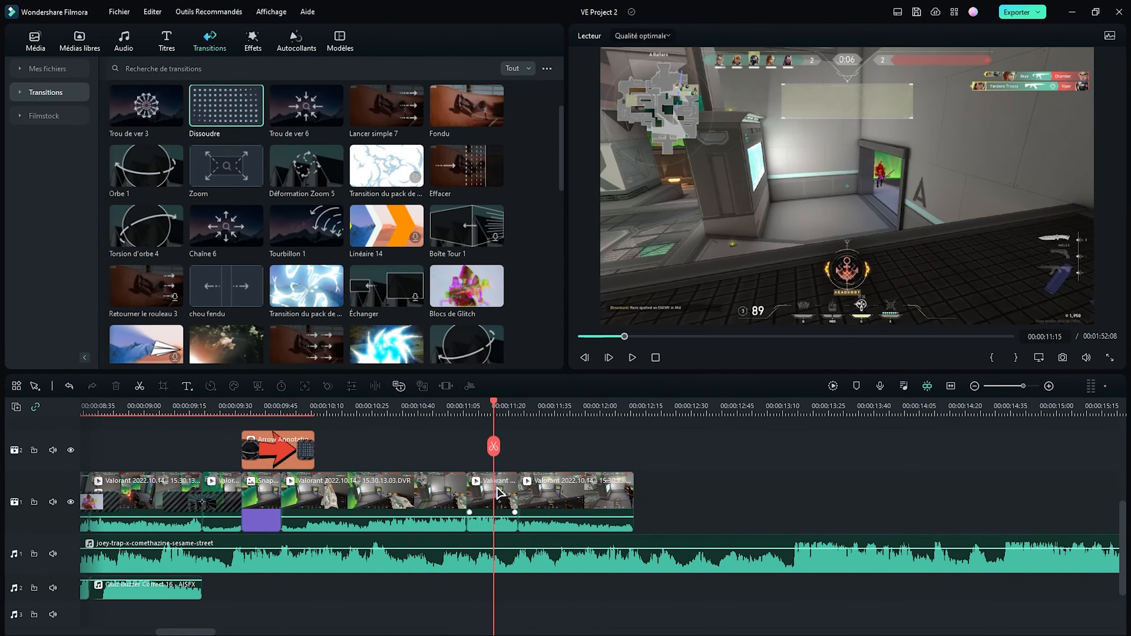
pyautogui.click(210, 386)
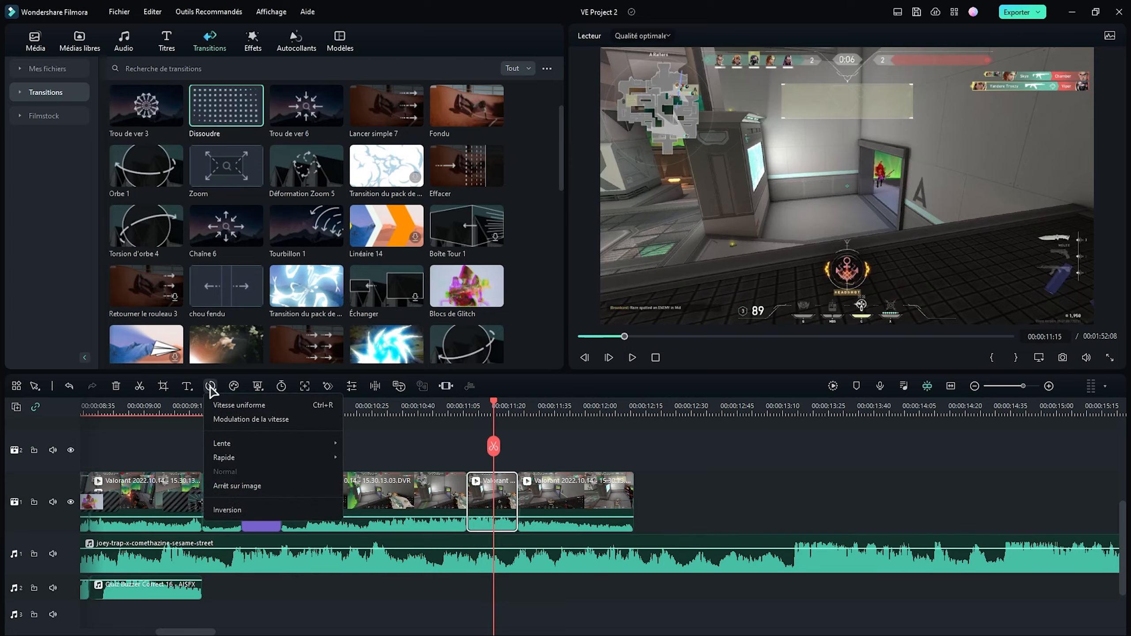
pyautogui.click(233, 405)
pyautogui.moveTo(257, 95)
pyautogui.mouseDown()
pyautogui.moveTo(120, 95)
pyautogui.moveTo(258, 90)
pyautogui.mouseUp()
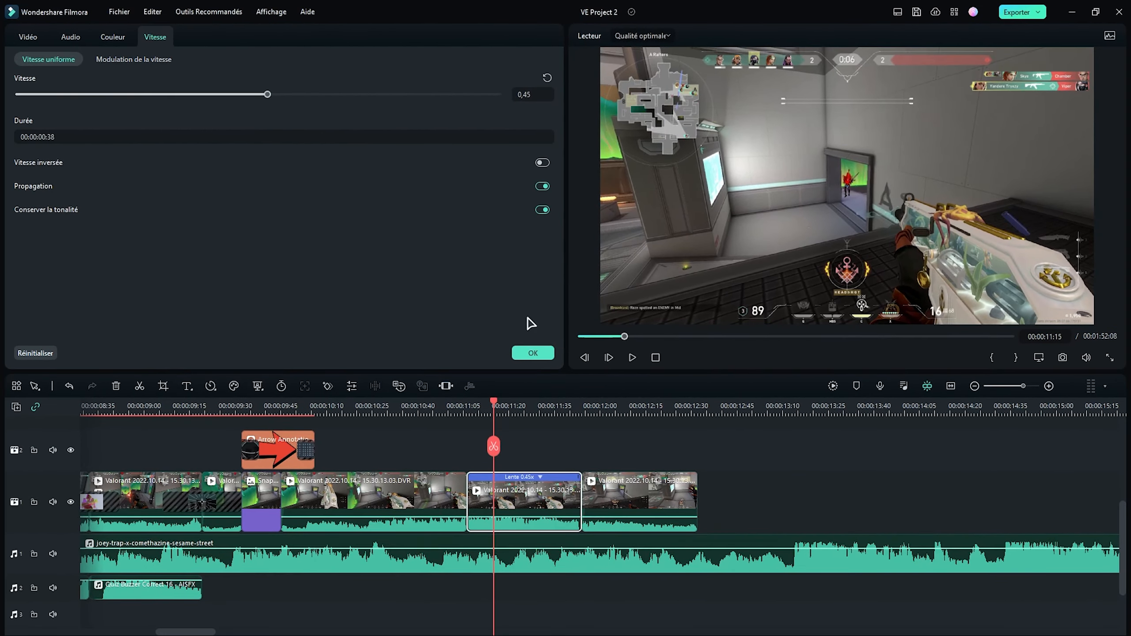
pyautogui.click(532, 353)
# - Place the they-ask-you sound on audio track 2 under the slowed clip and apply the Pack Monde Magique effect found by searching noir & blanc
pyautogui.click(35, 41)
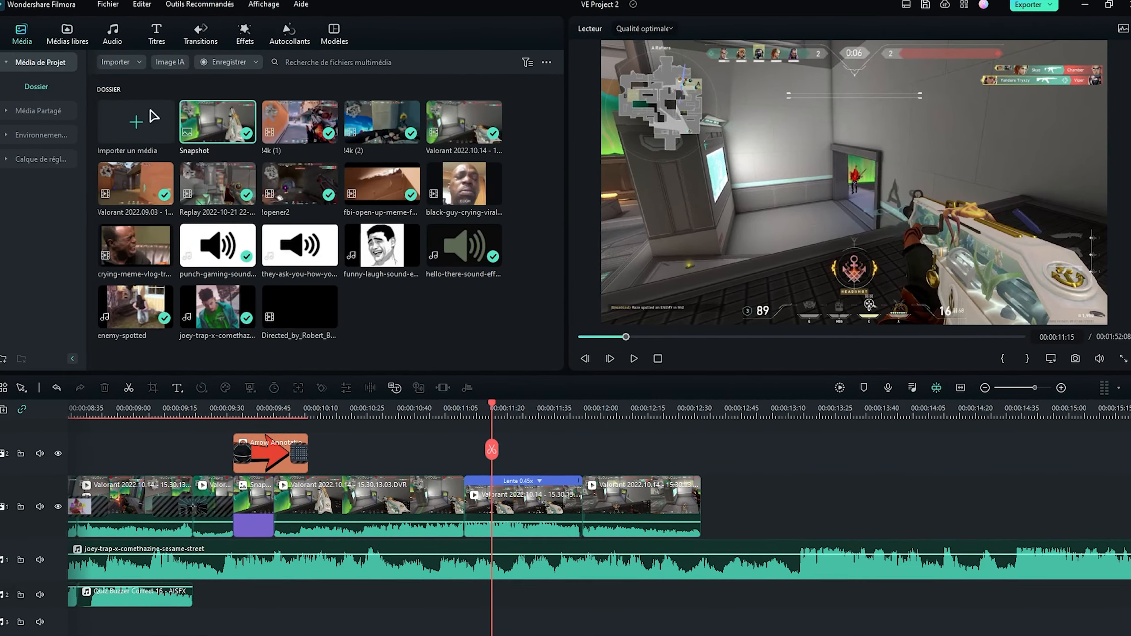
pyautogui.moveTo(266, 228); pyautogui.dragTo(473, 595)
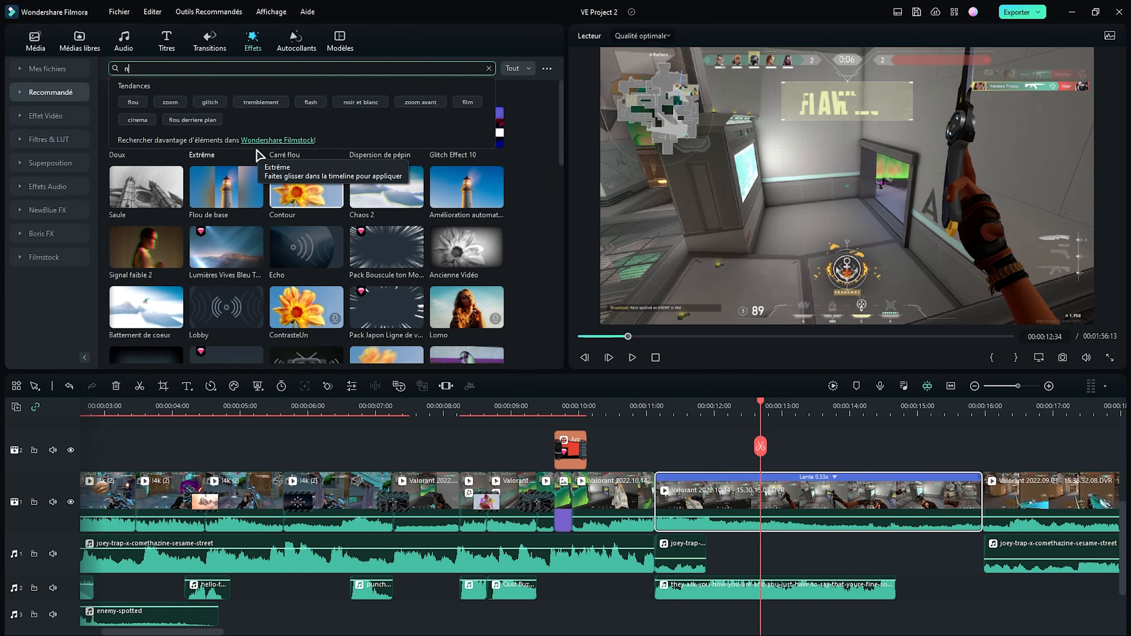
pyautogui.write('blanc')
pyautogui.press('Return')
pyautogui.moveTo(306, 171); pyautogui.dragTo(751, 515)
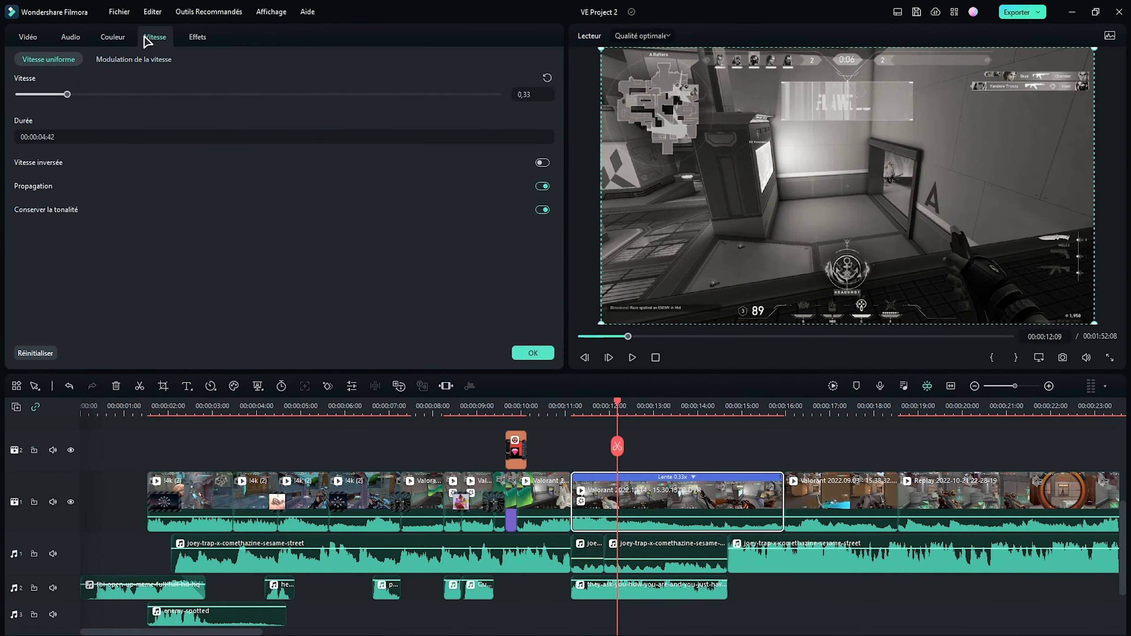
# - Animate the black-and-white clip from 00:00:11:08 to zoom in on the enemy in the doorway, and slow it to 0.17x
pyautogui.click(24, 37)
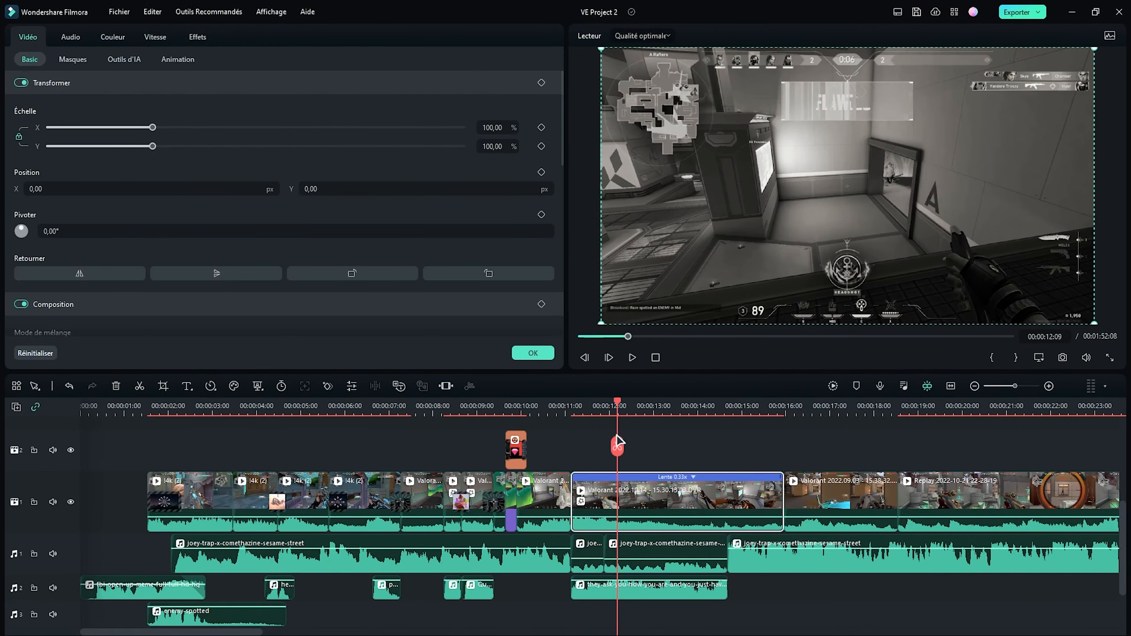
pyautogui.moveTo(618, 408); pyautogui.dragTo(573, 416)
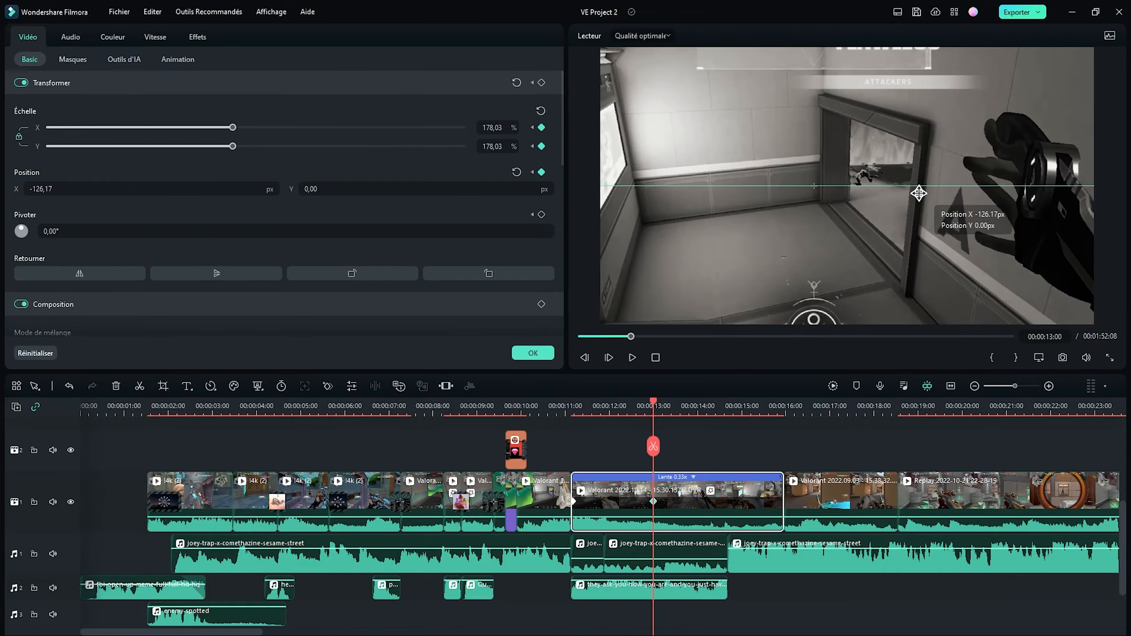
pyautogui.moveTo(919, 193); pyautogui.dragTo(901, 195)
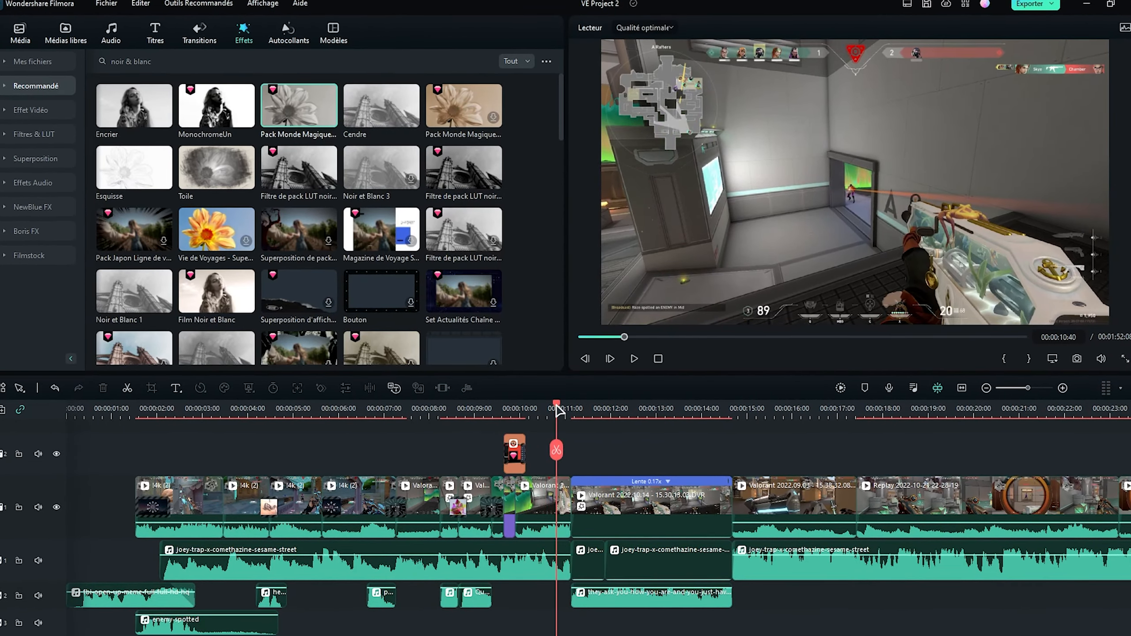
pyautogui.moveTo(564, 414); pyautogui.dragTo(667, 428)
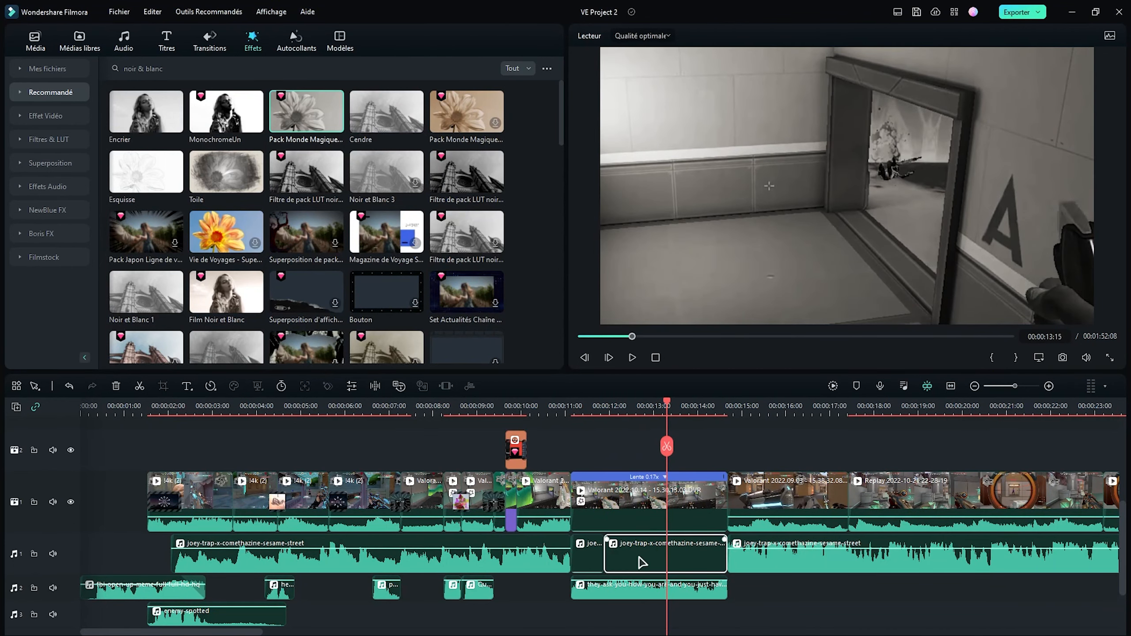
pyautogui.click(634, 581)
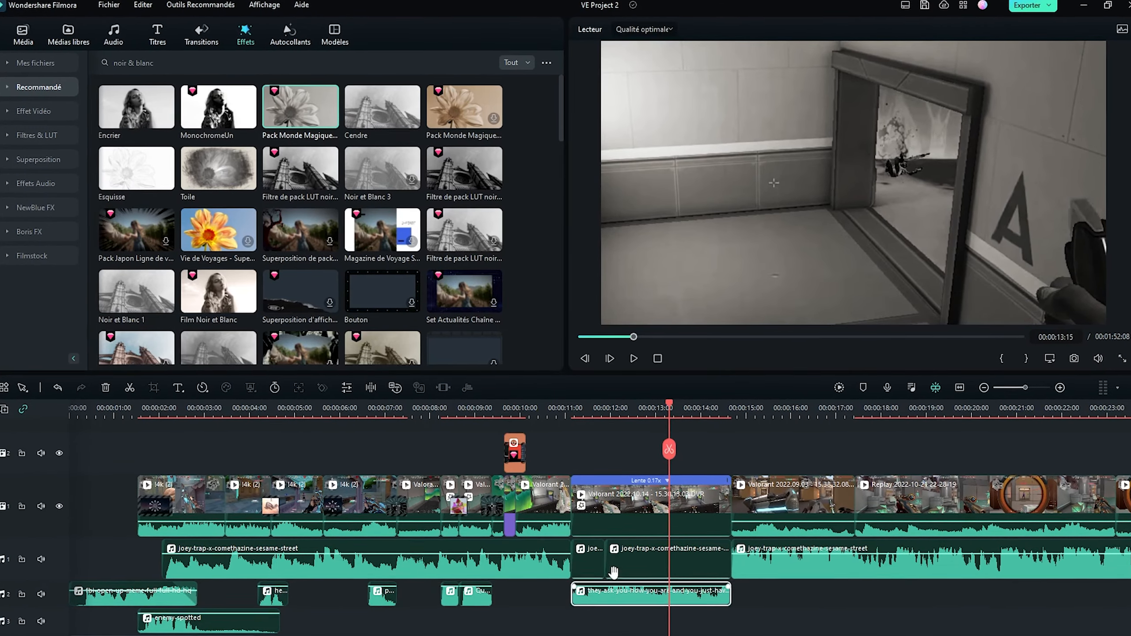
pyautogui.moveTo(670, 408); pyautogui.dragTo(618, 409)
# - Search the transitions for éclair and apply Éclair at the start of the slowed black-and-white clip
pyautogui.click(197, 32)
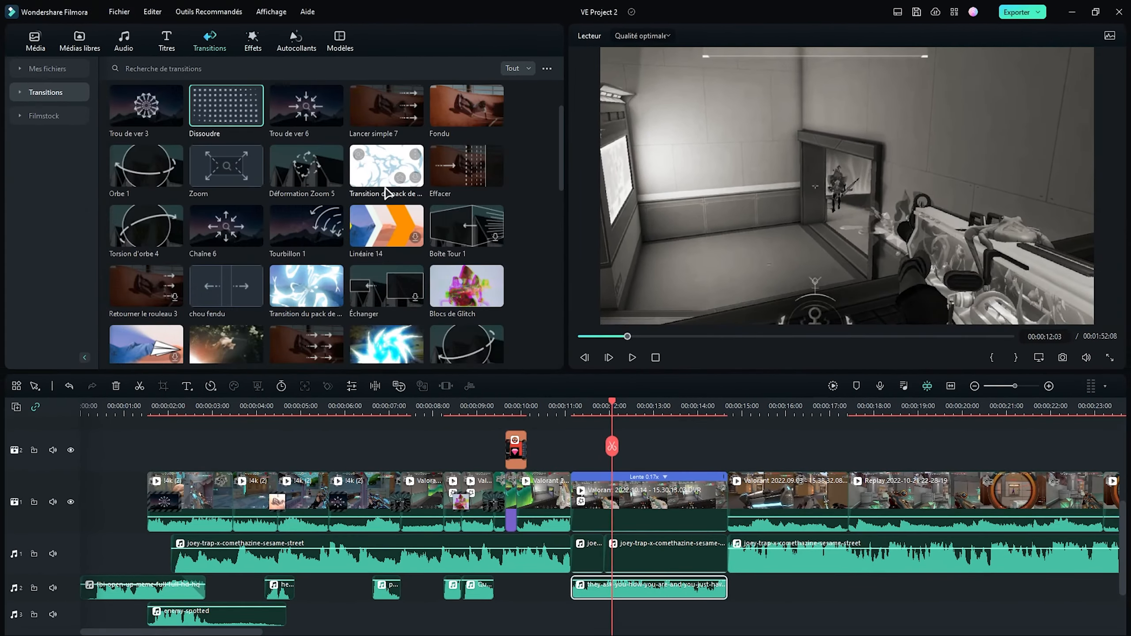
pyautogui.click(199, 67)
pyautogui.write('éclair')
pyautogui.press('Return')
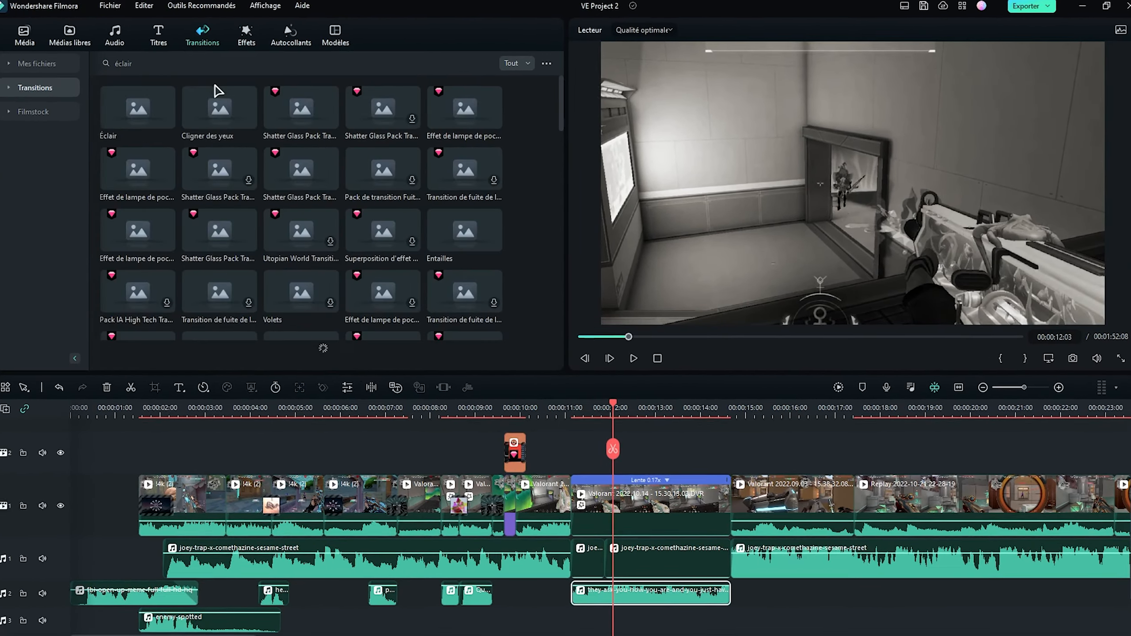
pyautogui.moveTo(134, 105); pyautogui.dragTo(572, 490)
# - Search the transitions for chaine 6 and apply Chaîne 6 between the slowed clip and the following Valorant clip
pyautogui.click(176, 56)
pyautogui.write('chaine')
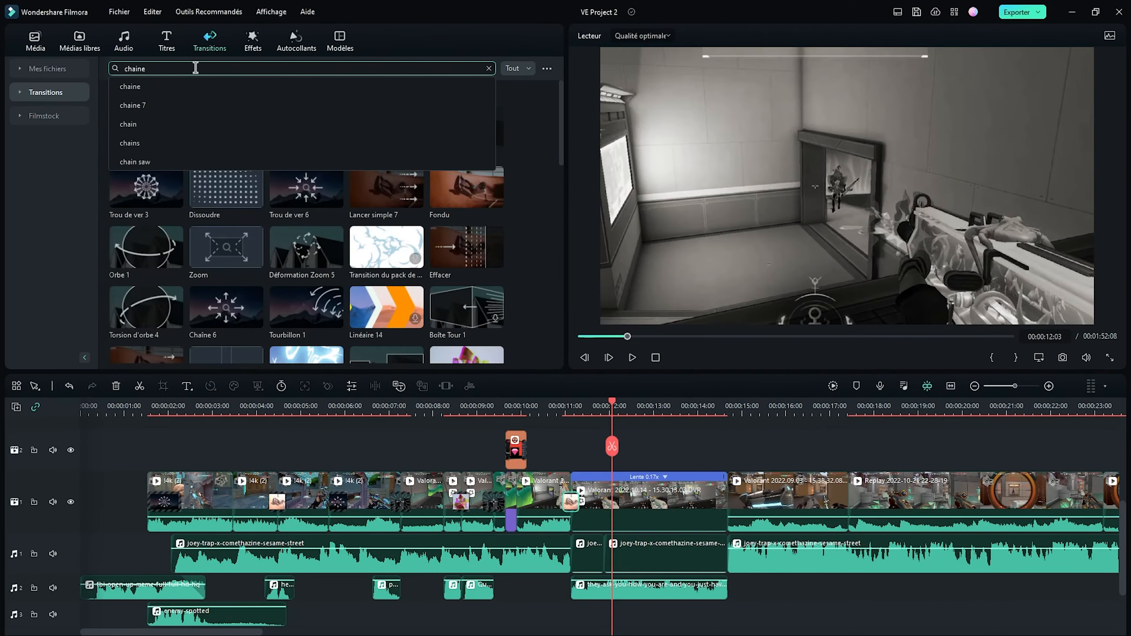
pyautogui.write(' 6')
pyautogui.press('Return')
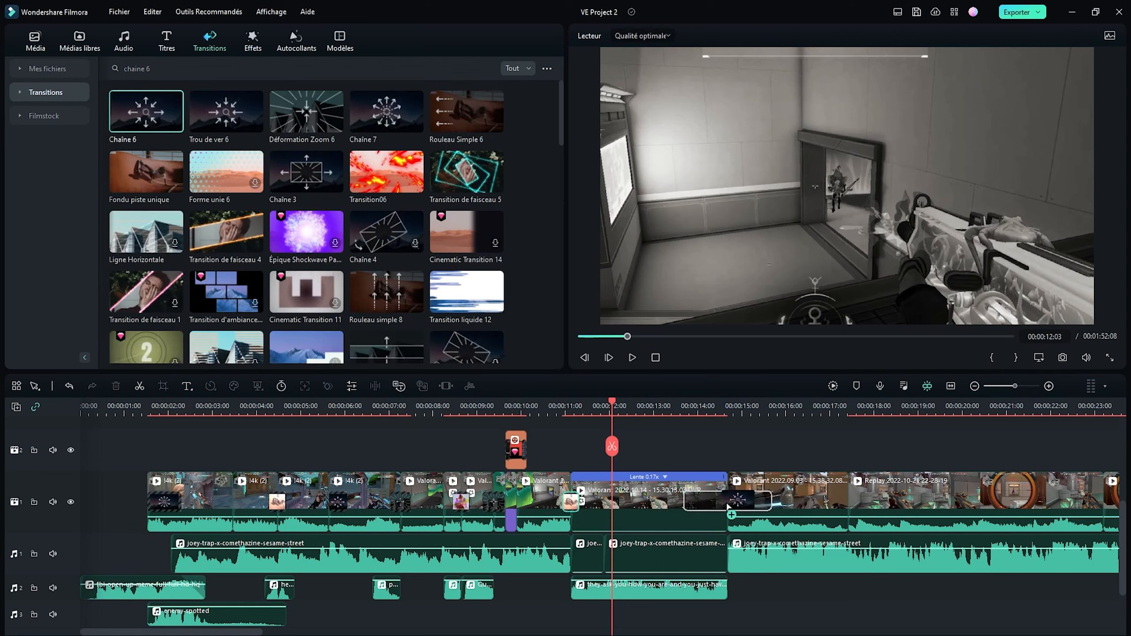
# - Insert the black-guy-crying meme clip on video track 2 at 00:00:15:20 above the following Valorant clip
pyautogui.click(759, 483)
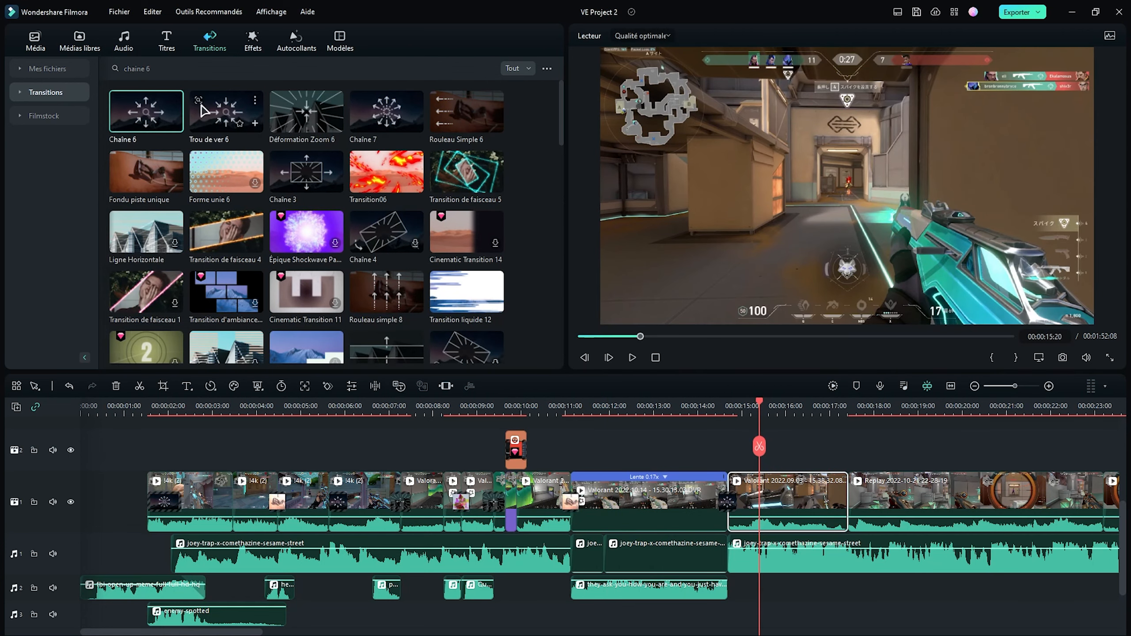
pyautogui.click(35, 41)
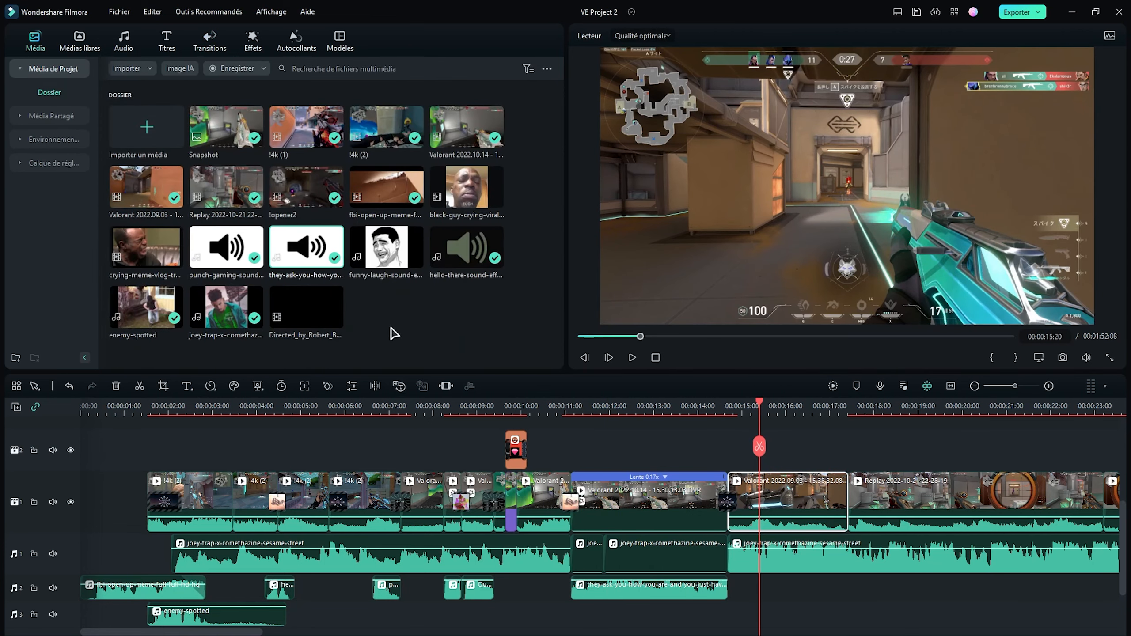
pyautogui.moveTo(466, 187); pyautogui.dragTo(774, 453)
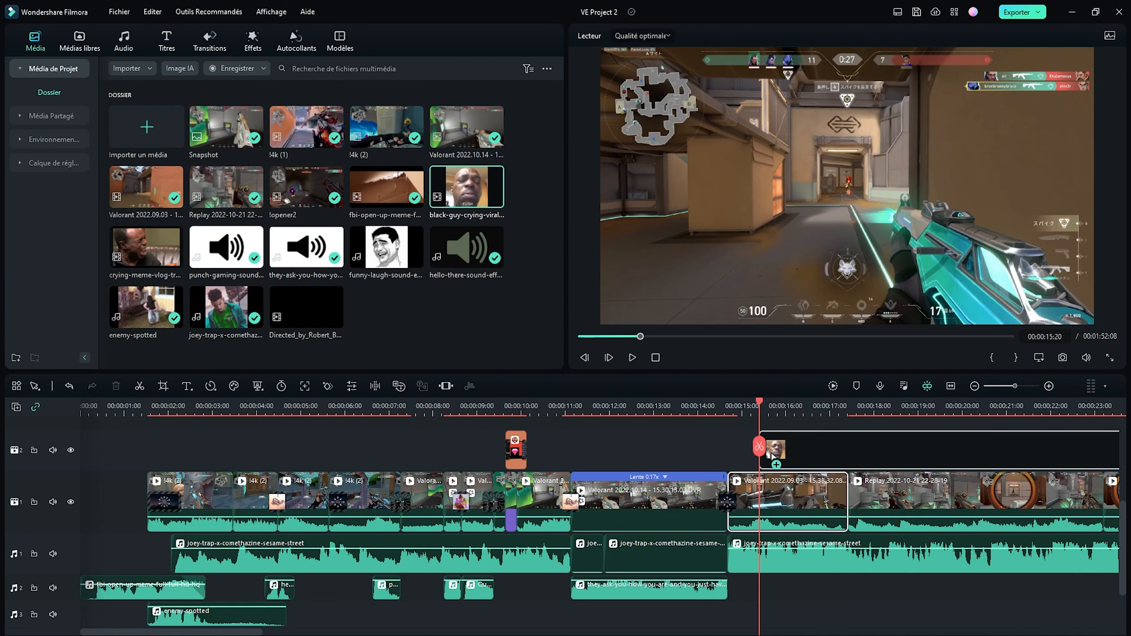
# - Remove the crying meme clip's background with Portrait IA, setting the contour thickness to -10
pyautogui.doubleClick(820, 452)
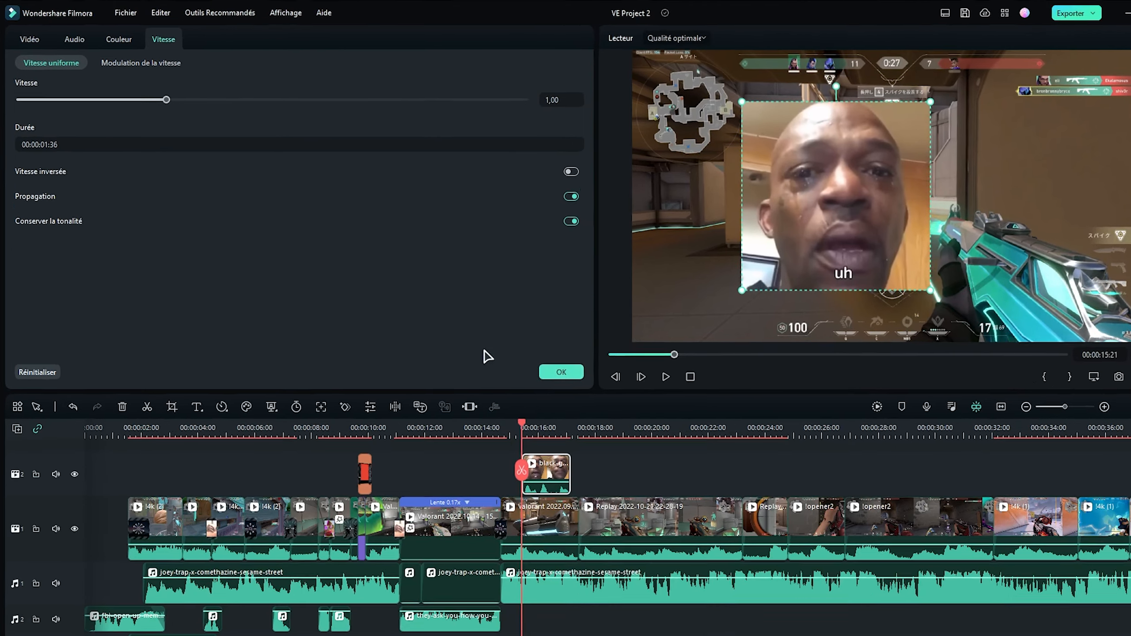
pyautogui.click(29, 39)
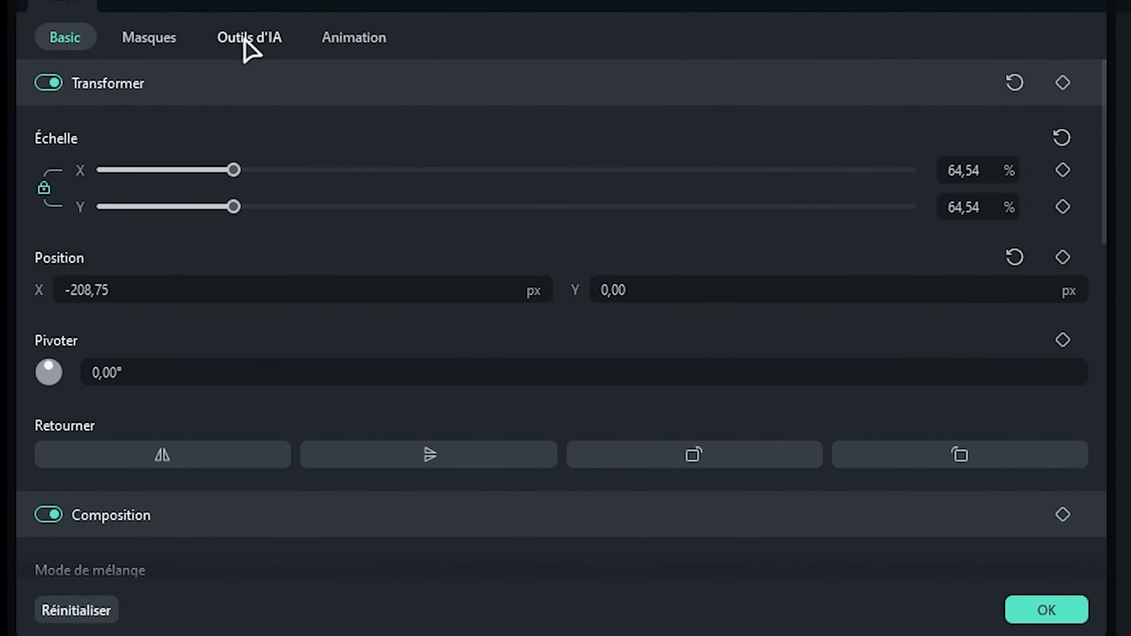
pyautogui.click(250, 40)
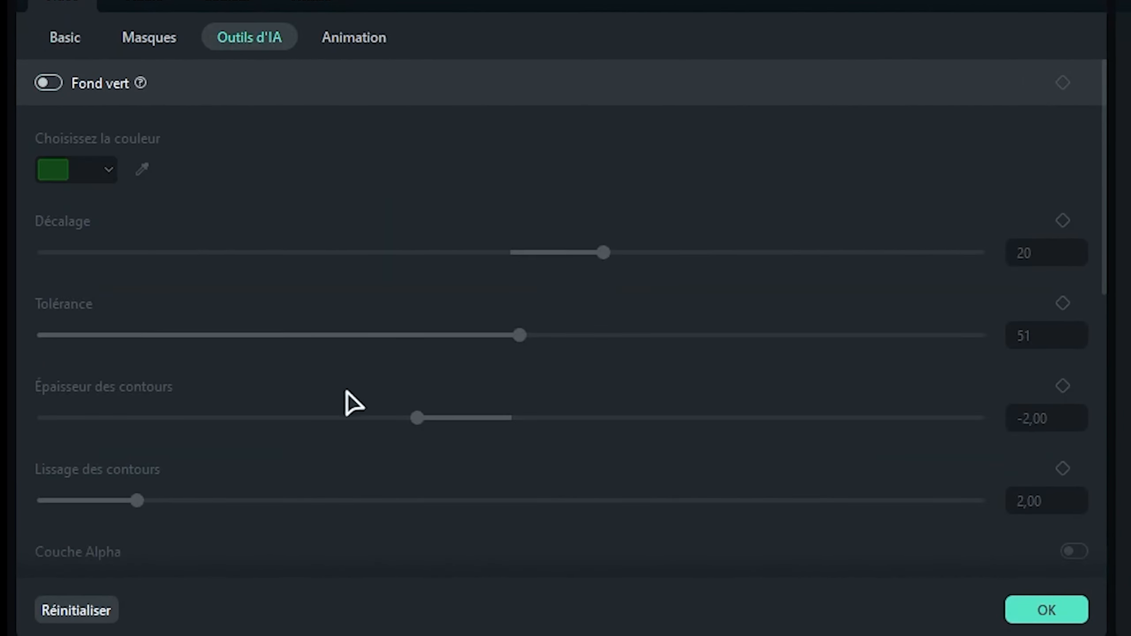
pyautogui.scroll(-5, 312, 423)
pyautogui.click(45, 329)
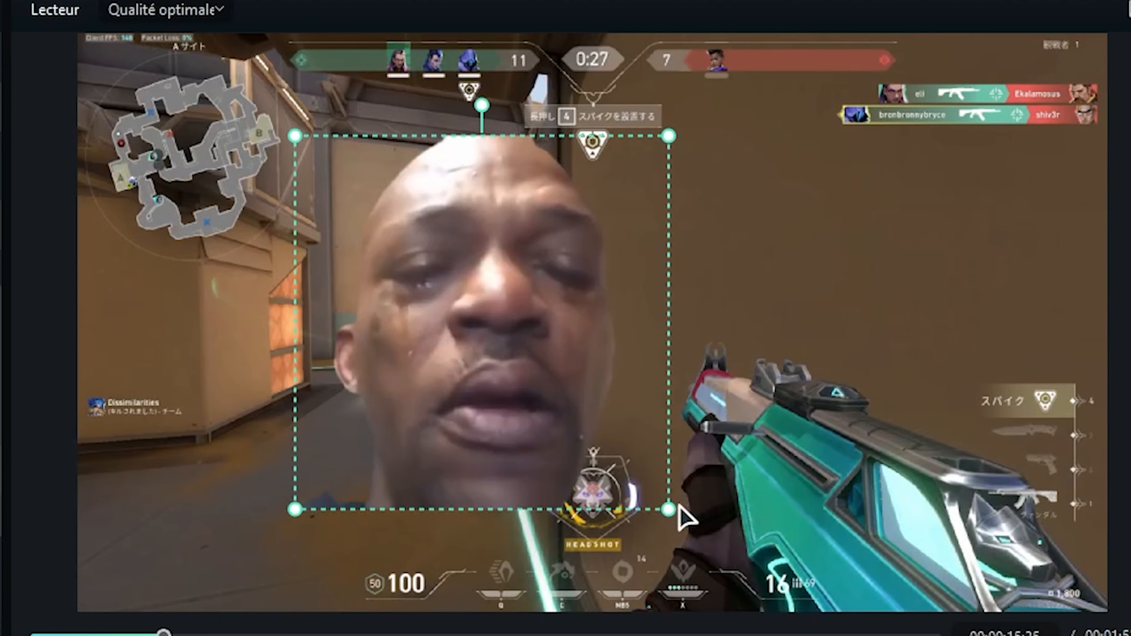
# - Shrink the cut-out crying face and position it over the enemy in the distant doorway
pyautogui.moveTo(887, 277); pyautogui.dragTo(716, 152)
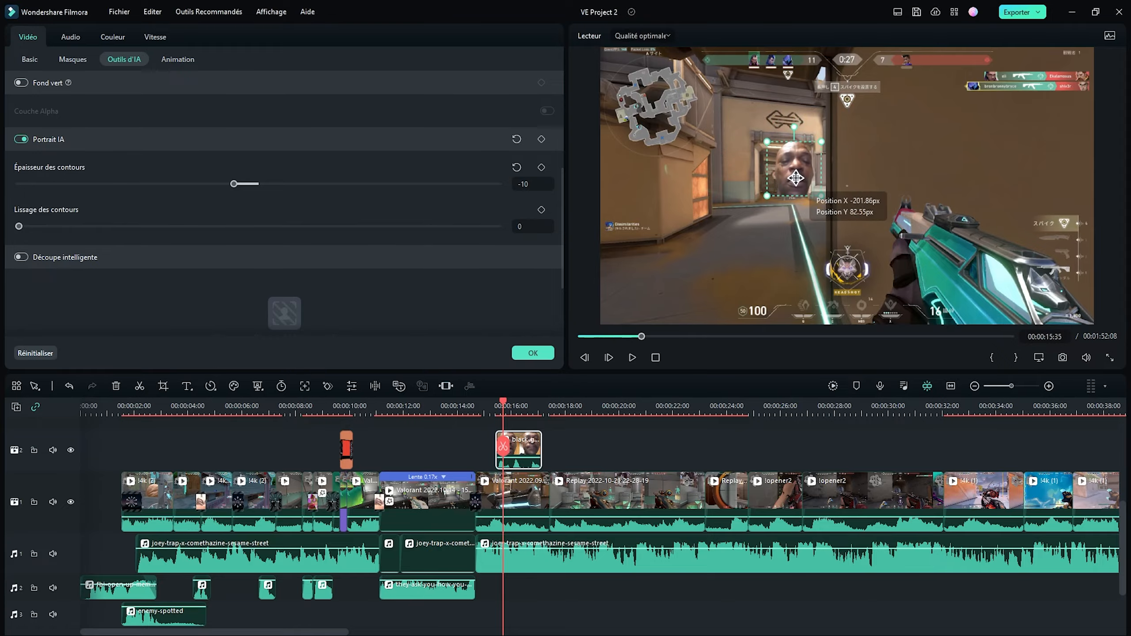
pyautogui.moveTo(796, 178); pyautogui.dragTo(791, 178)
pyautogui.click(696, 439)
# - Enable motion tracking on the Valorant clip from 00:00:15:21, frame the enemy in the doorway and run the analysis
pyautogui.click(495, 406)
pyautogui.doubleClick(512, 495)
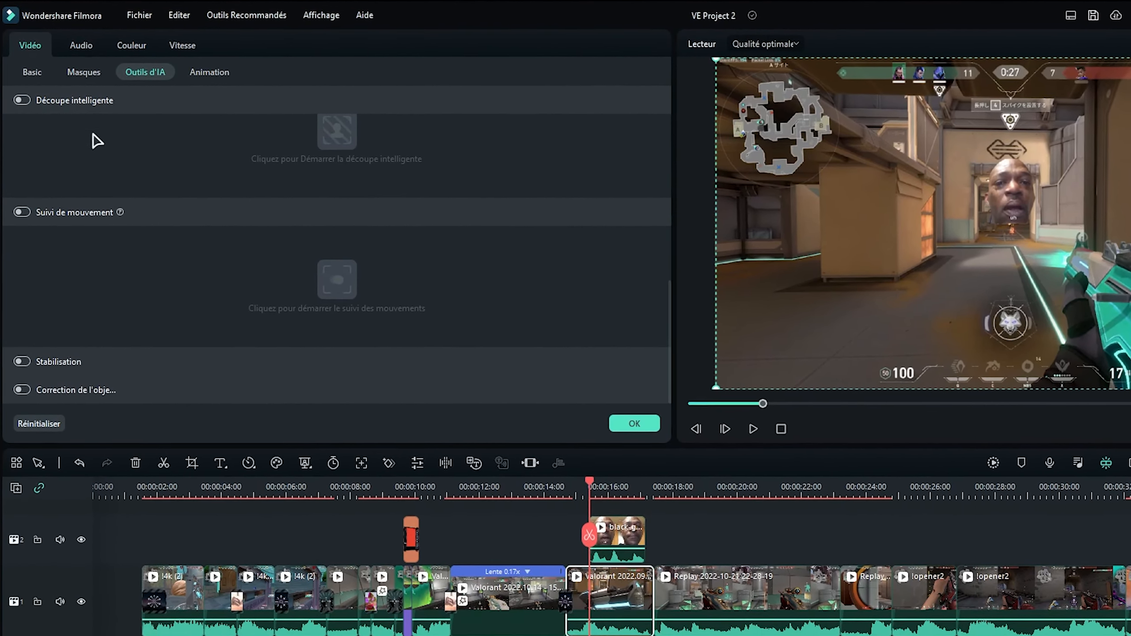
pyautogui.click(21, 200)
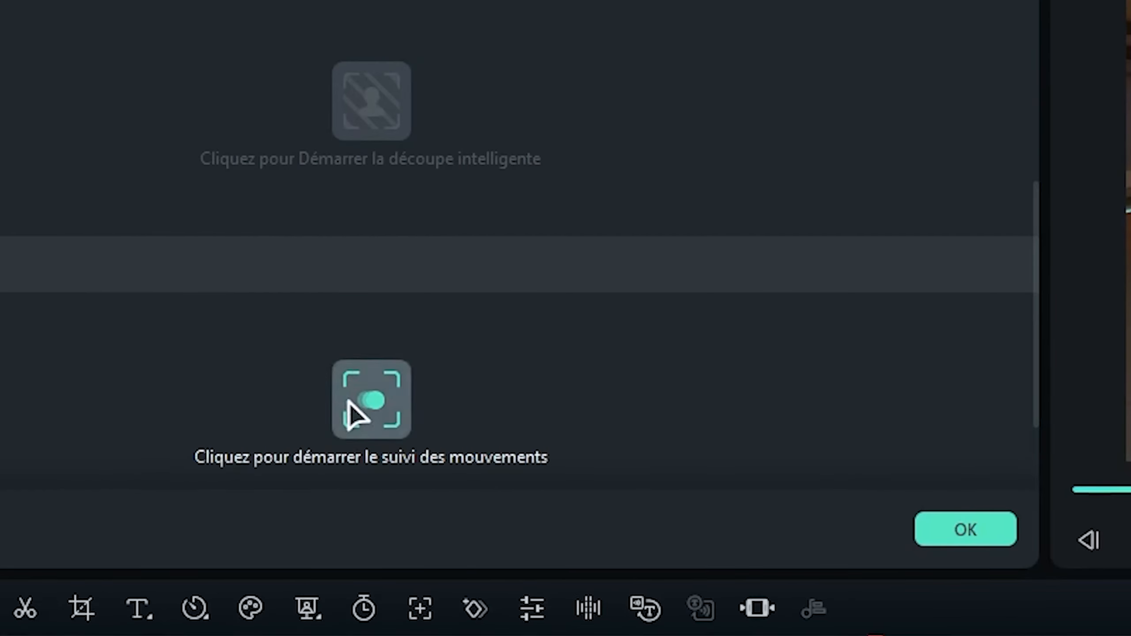
pyautogui.click(352, 403)
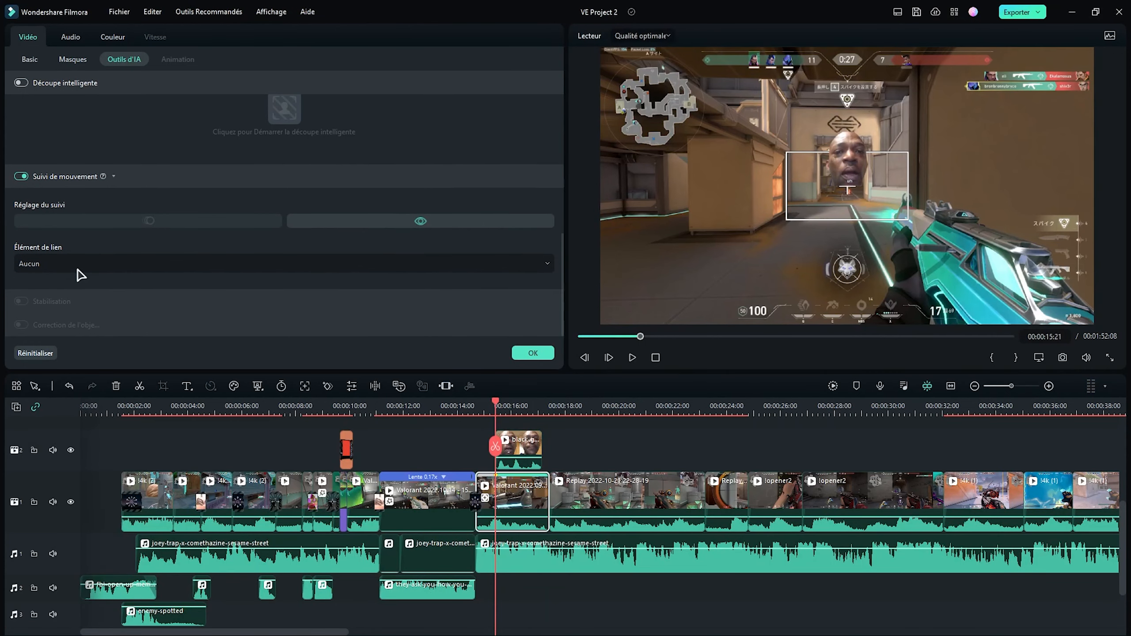
# - Link the black-guy-crying clip to the motion tracking and reposition the face over the enemy
pyautogui.click(44, 264)
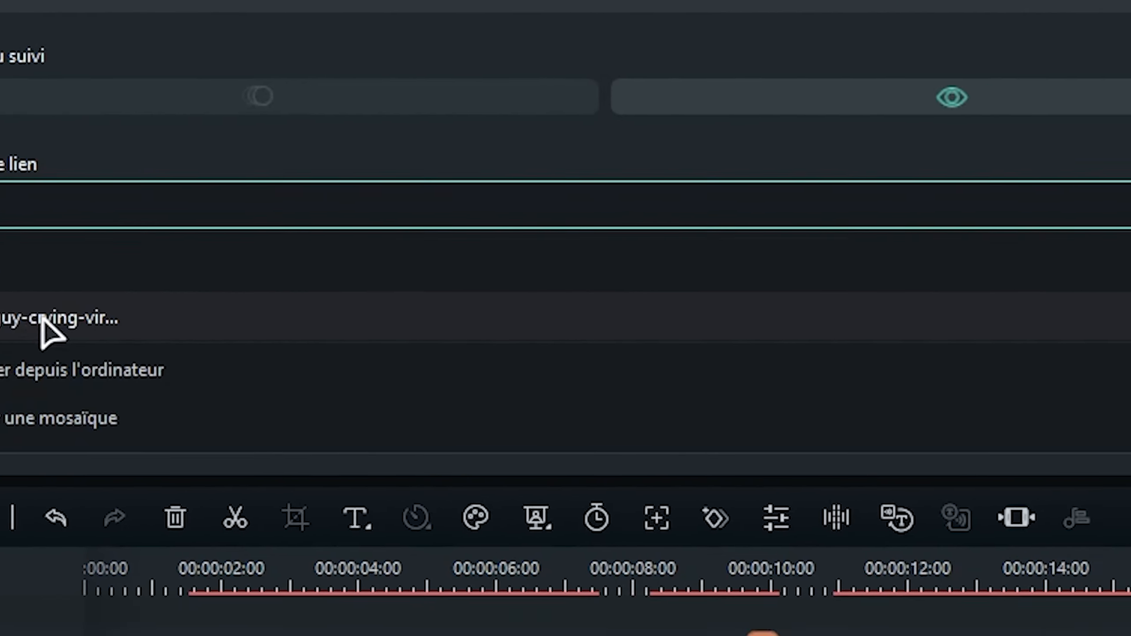
pyautogui.click(65, 309)
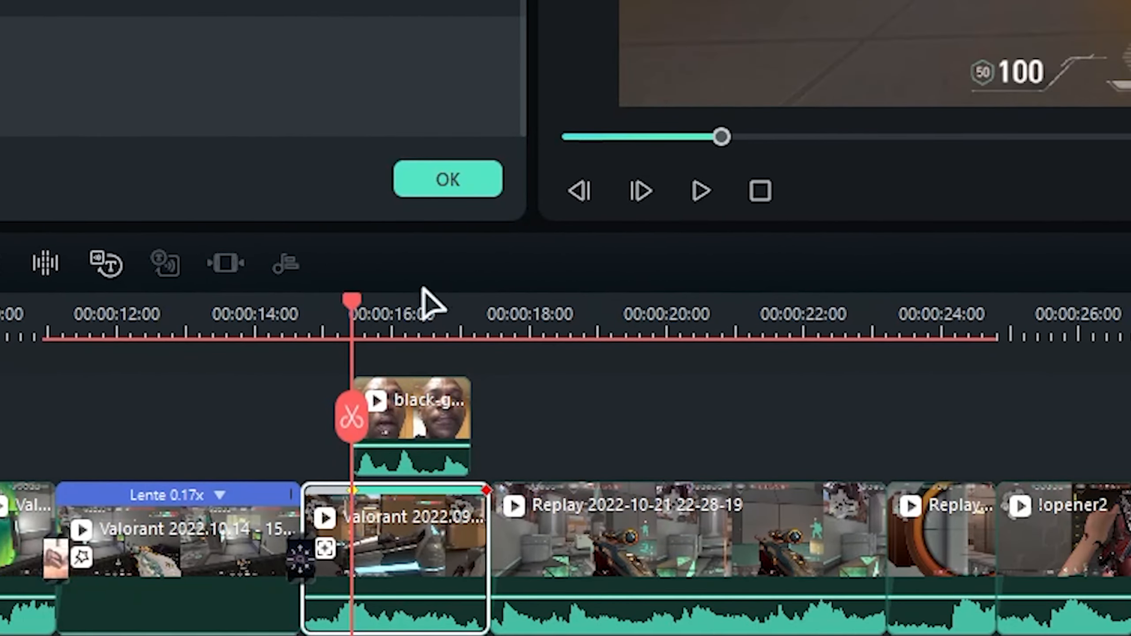
pyautogui.moveTo(872, 149); pyautogui.dragTo(855, 145)
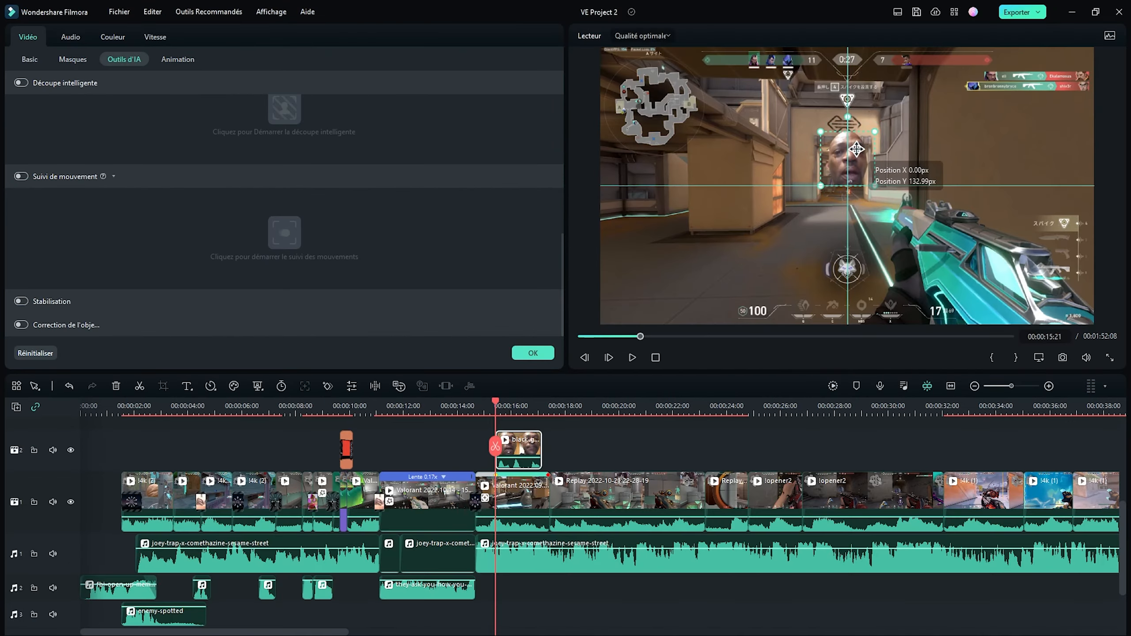
pyautogui.click(782, 425)
# - Split the joey-trap music at both ends of the crying meme clip and lower the volume of the section beneath it
pyautogui.scroll(2, 783, 424)
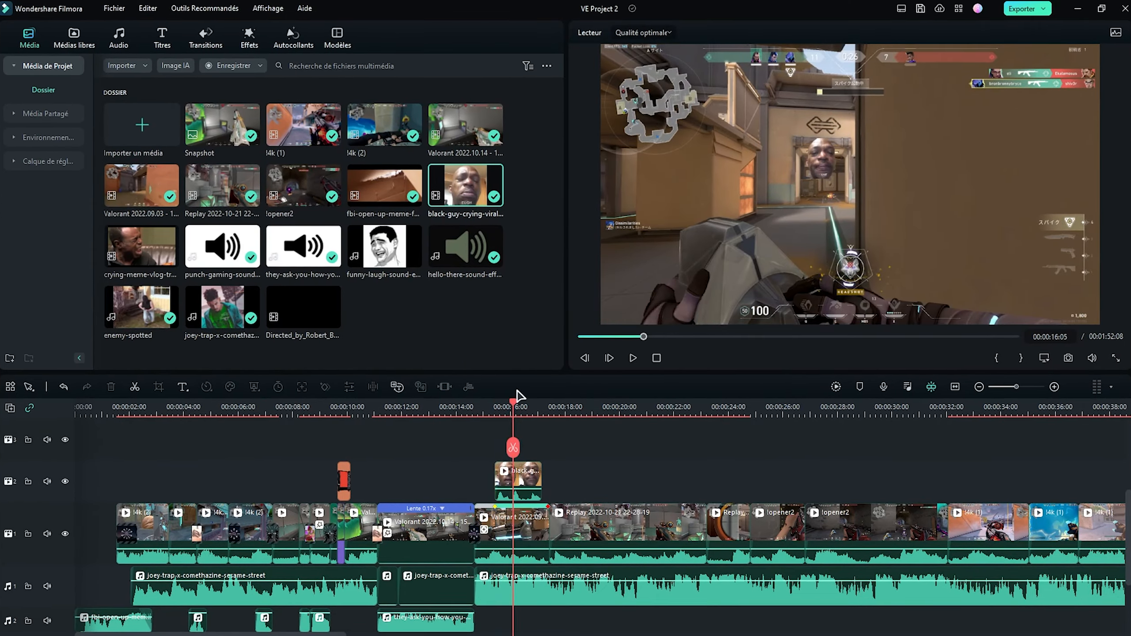
pyautogui.moveTo(514, 402); pyautogui.dragTo(464, 415)
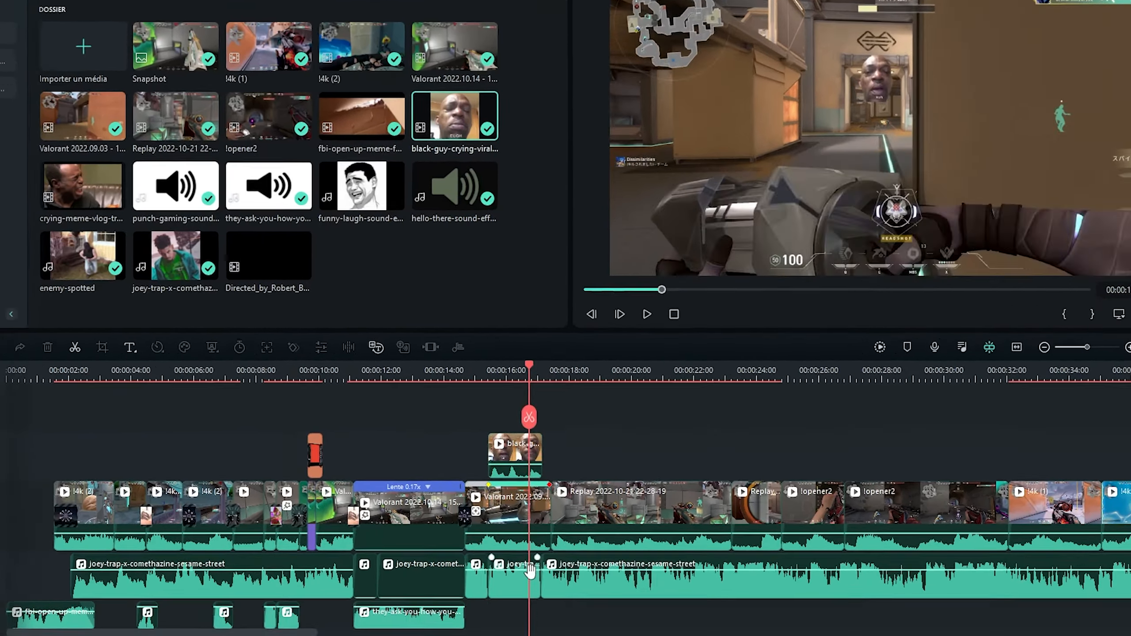
pyautogui.moveTo(530, 570); pyautogui.dragTo(529, 584)
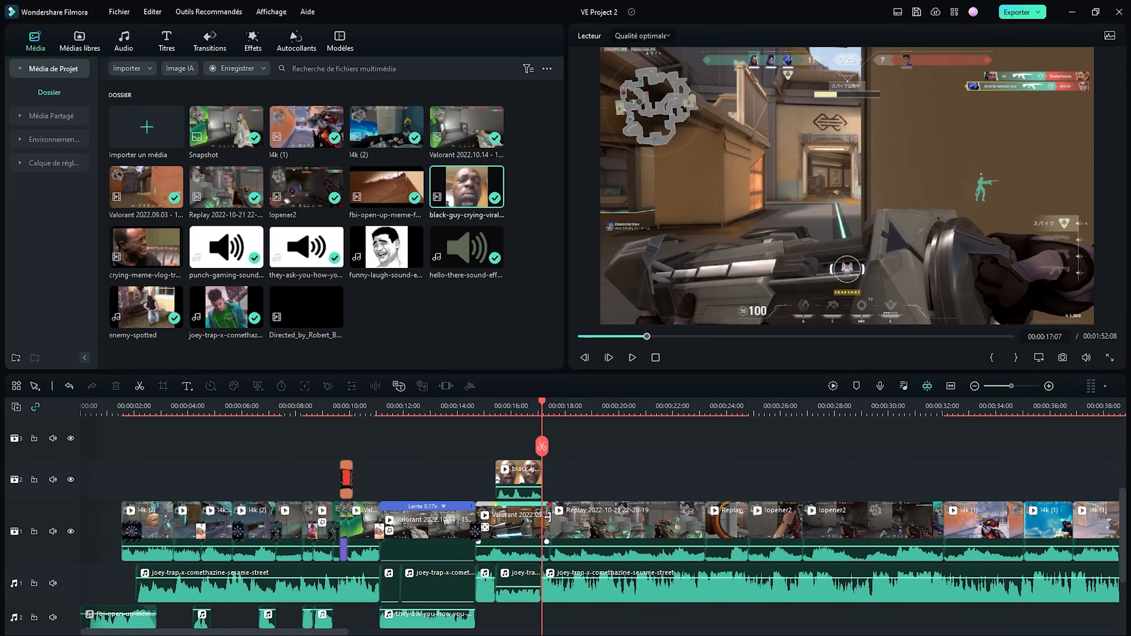
# - Trim the Valorant clip's end to 00:00:17:07 and apply the Trou de ver 3 transition between it and the Replay clip
pyautogui.moveTo(548, 517); pyautogui.dragTo(542, 516)
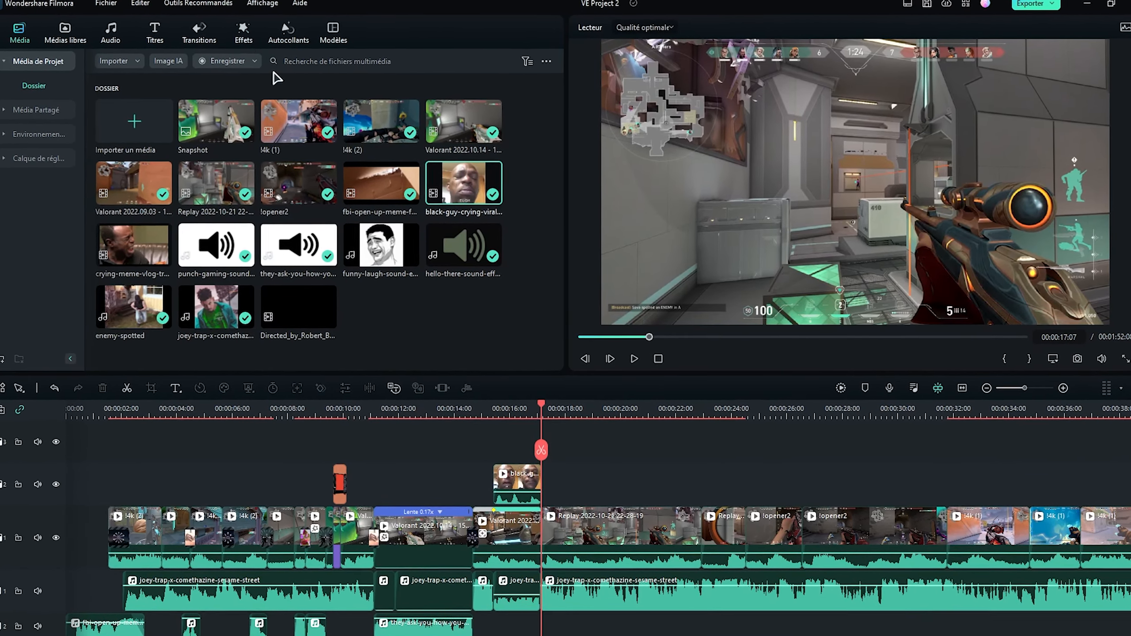
pyautogui.click(199, 33)
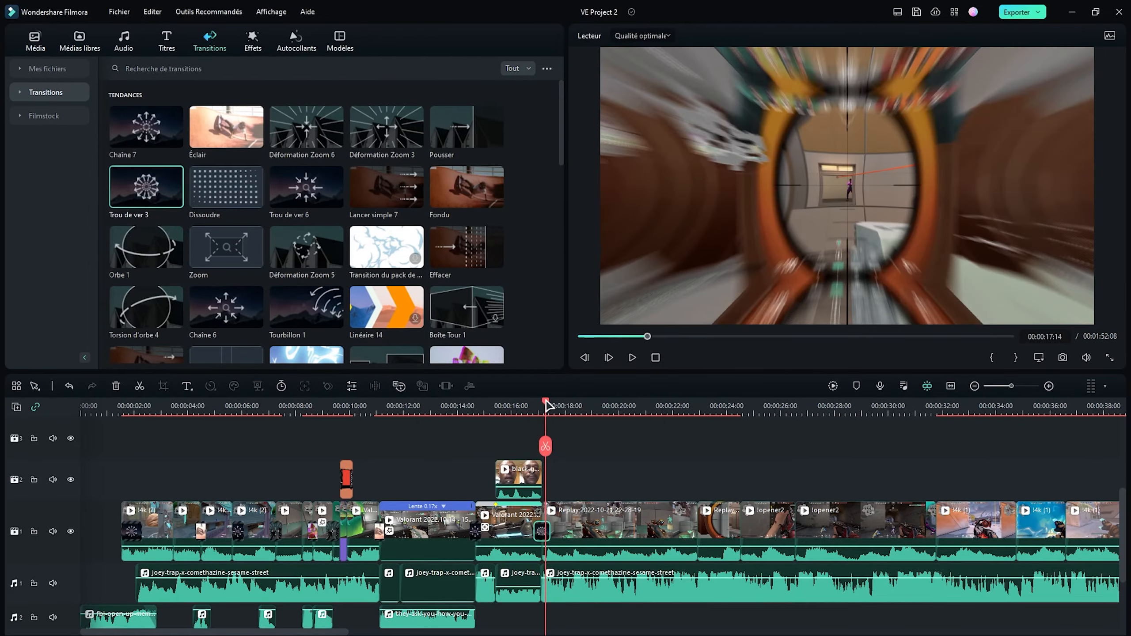
pyautogui.moveTo(544, 402); pyautogui.dragTo(548, 401)
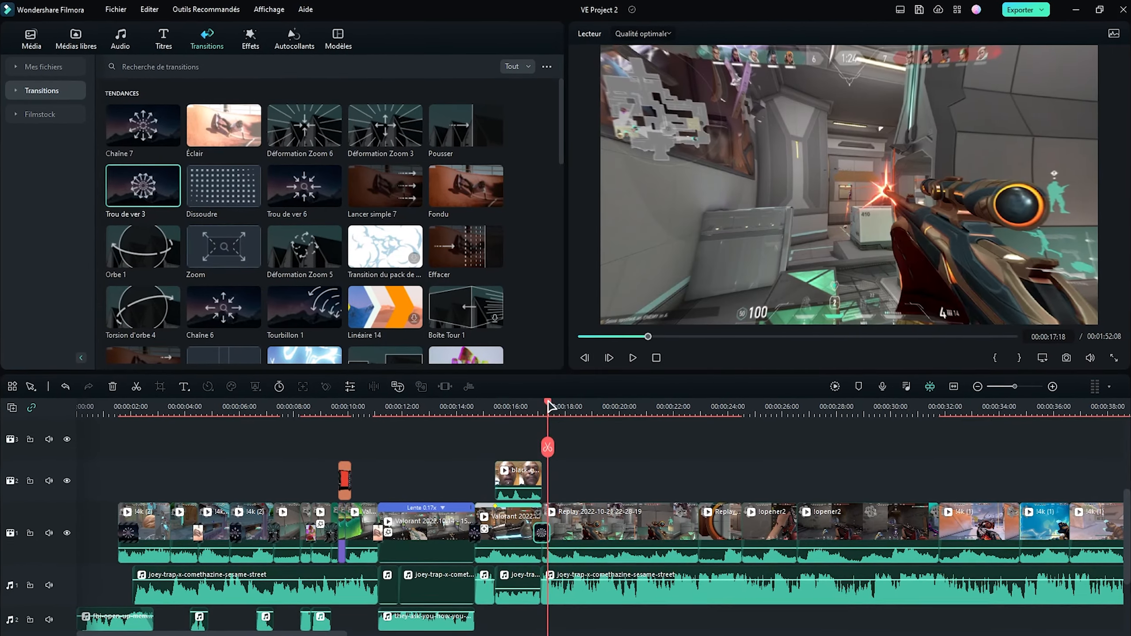
# - Search the sound effects for "punch" and place Fist Punch 01 - AISFX on the second audio track at 00:00:17:18, beneath the Replay clip
pyautogui.scroll(-2, 624, 499)
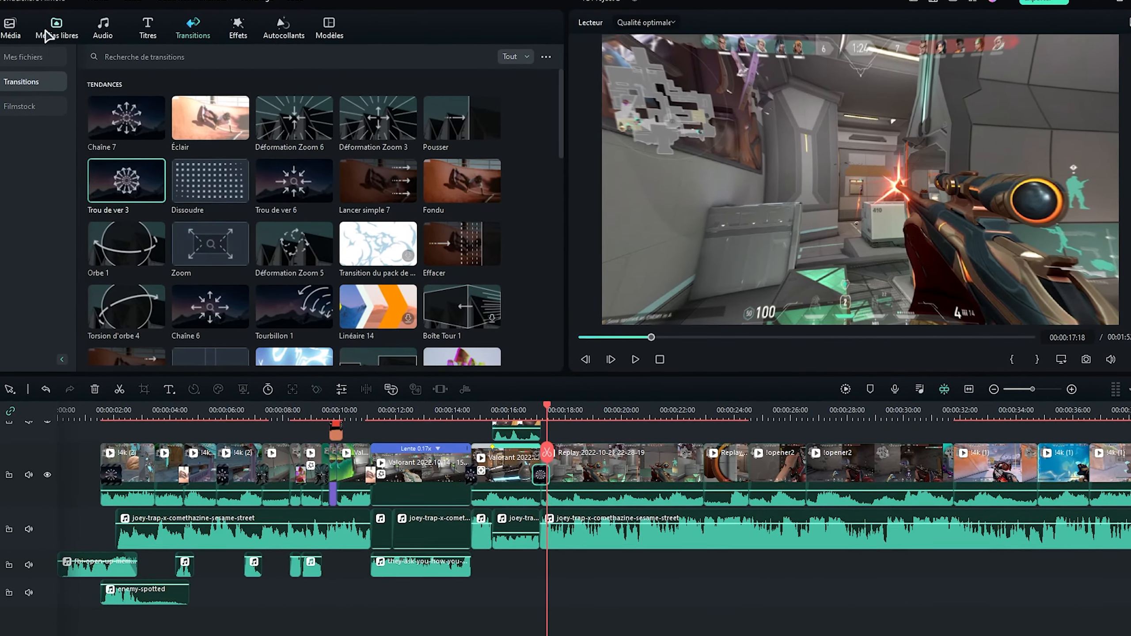
pyautogui.click(48, 33)
pyautogui.click(9, 32)
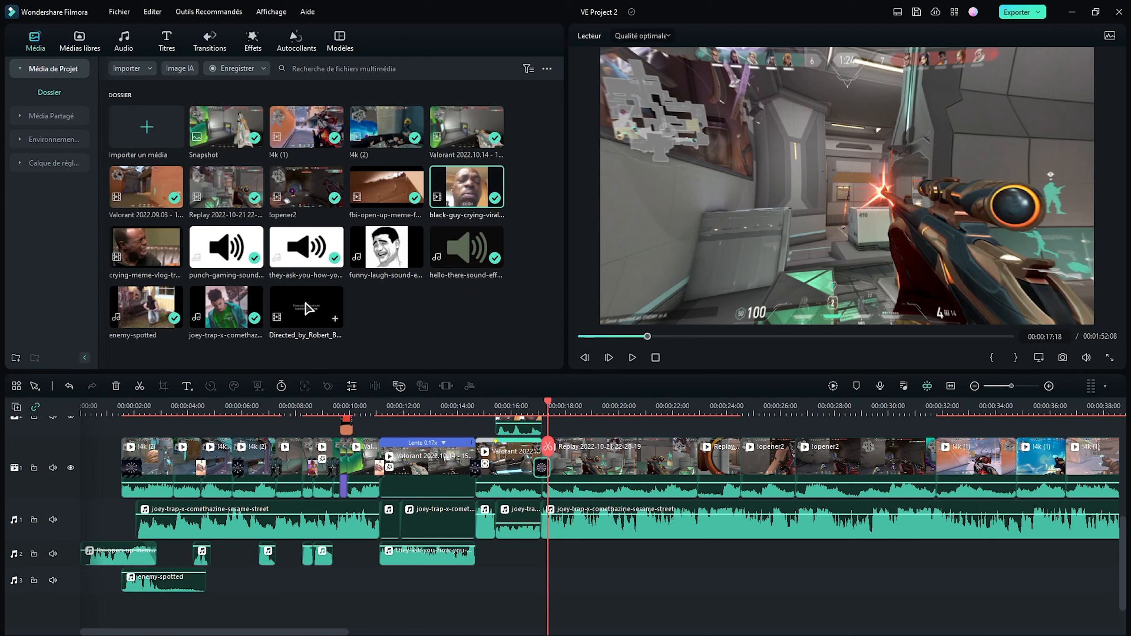
pyautogui.click(123, 44)
pyautogui.click(152, 68)
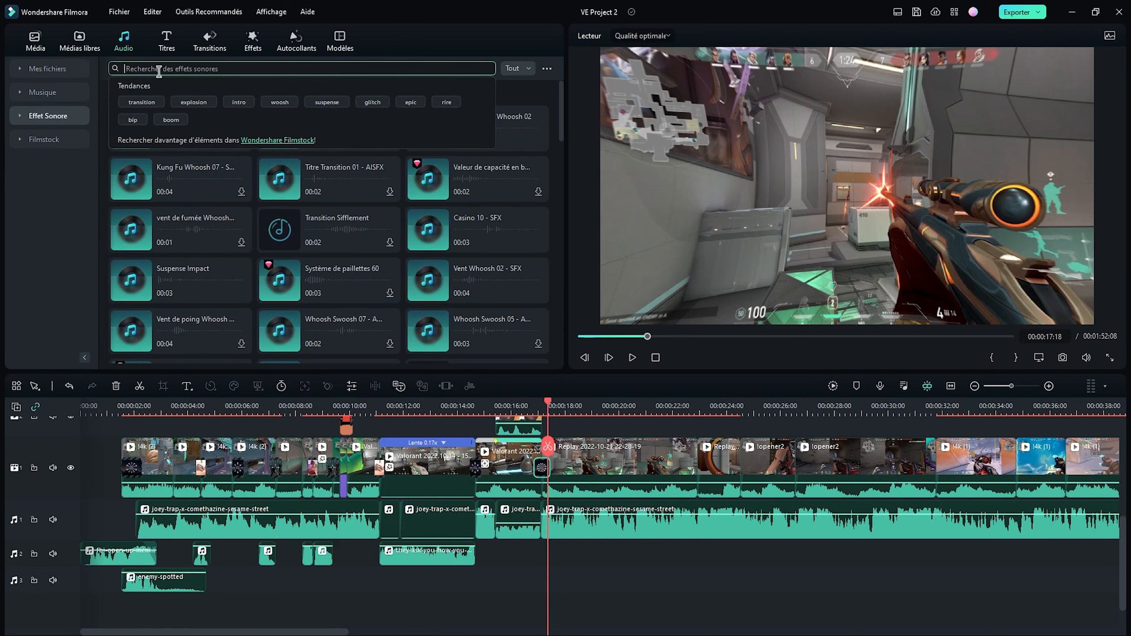
pyautogui.press('Return')
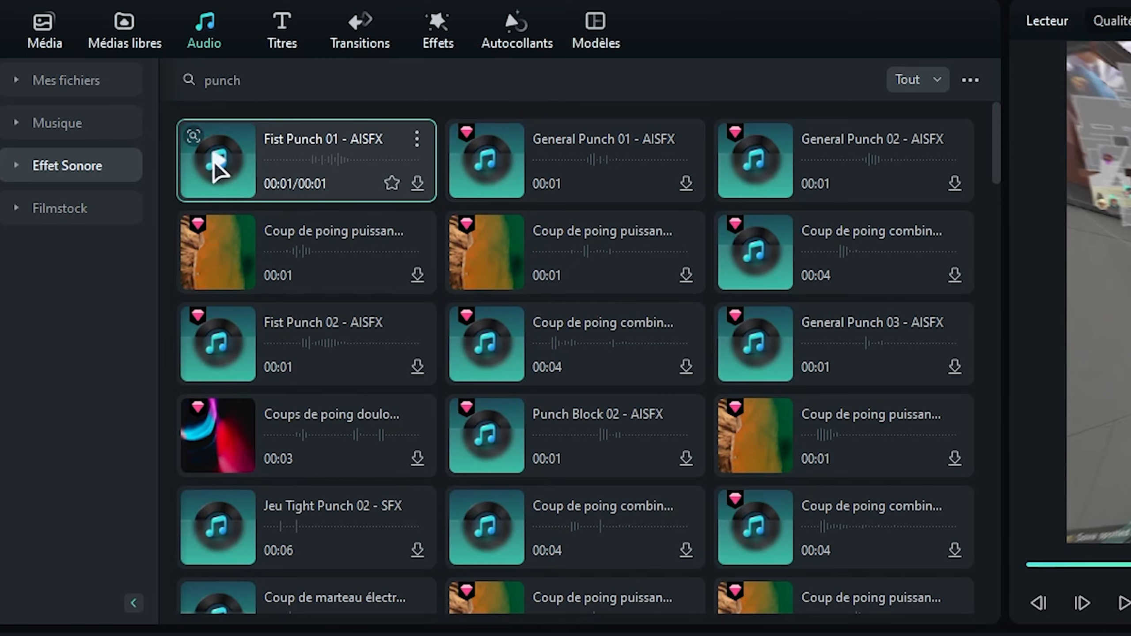
pyautogui.moveTo(219, 161); pyautogui.dragTo(658, 555)
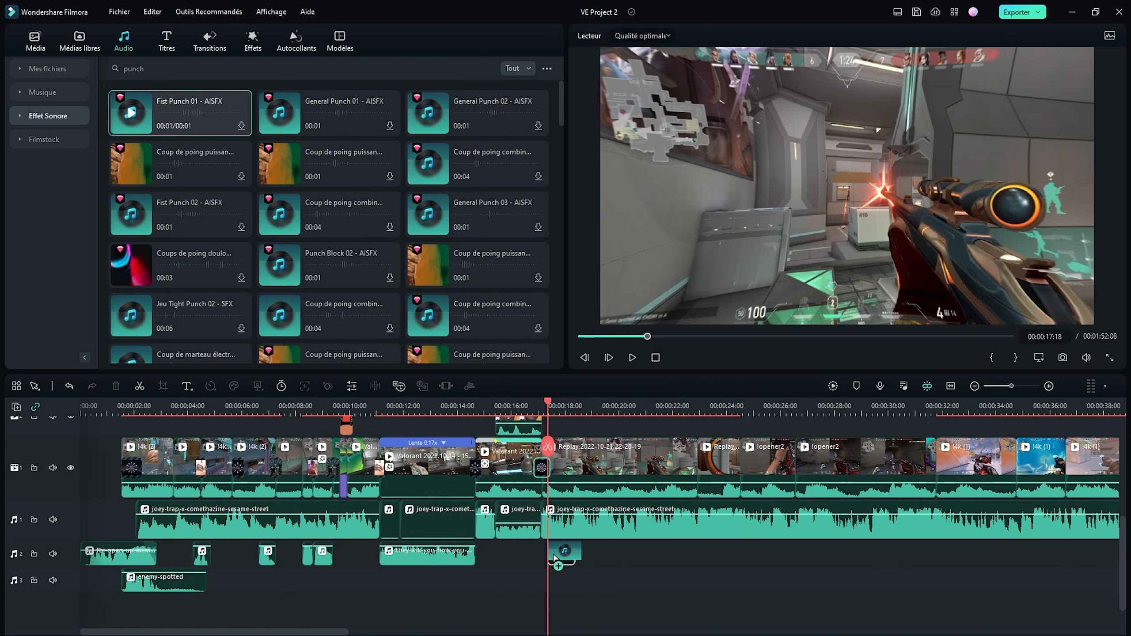
pyautogui.moveTo(554, 558); pyautogui.dragTo(554, 557)
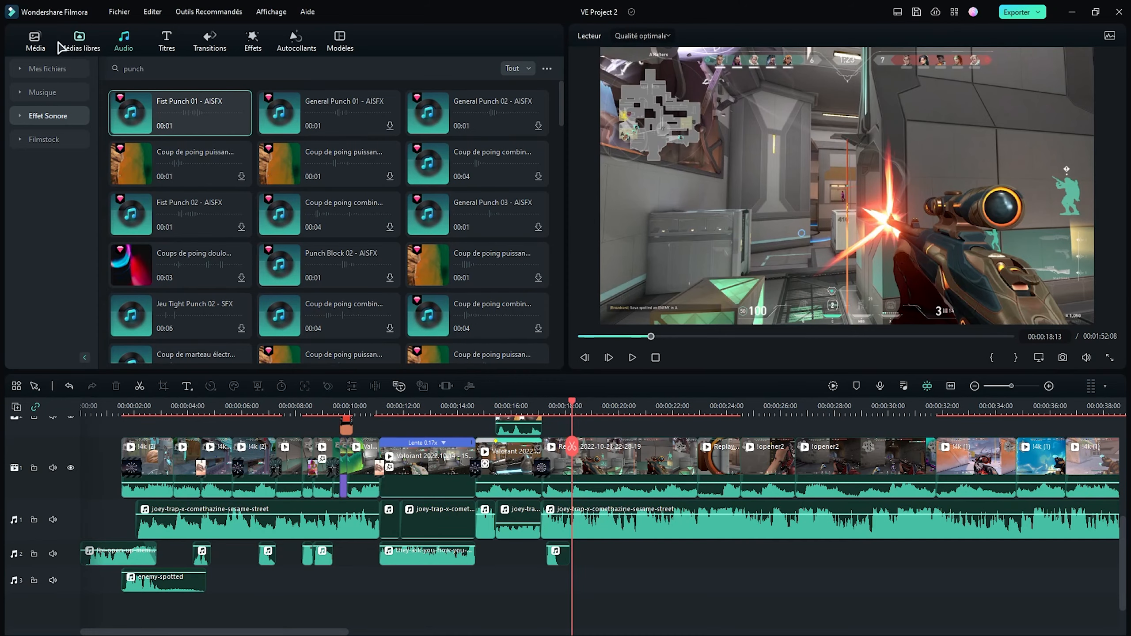
# - Search the sound effects for "canard" and add the Dessin animé canard sound on the second audio track at 00:00:18:13
pyautogui.click(38, 41)
pyautogui.click(125, 41)
pyautogui.click(163, 70)
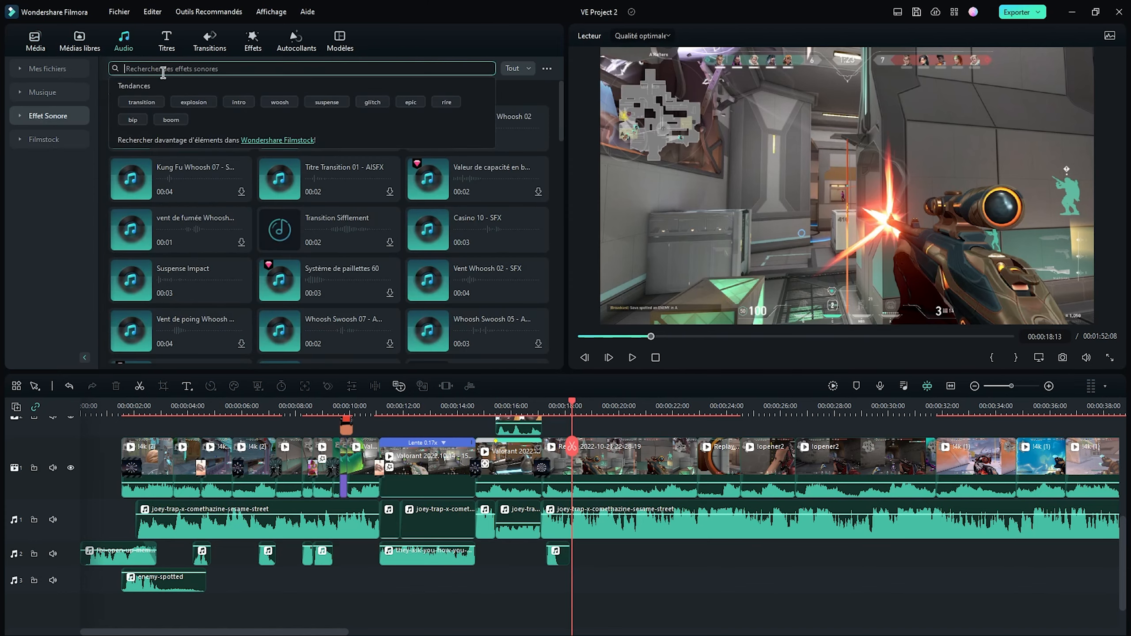
pyautogui.write('canar')
pyautogui.write('d')
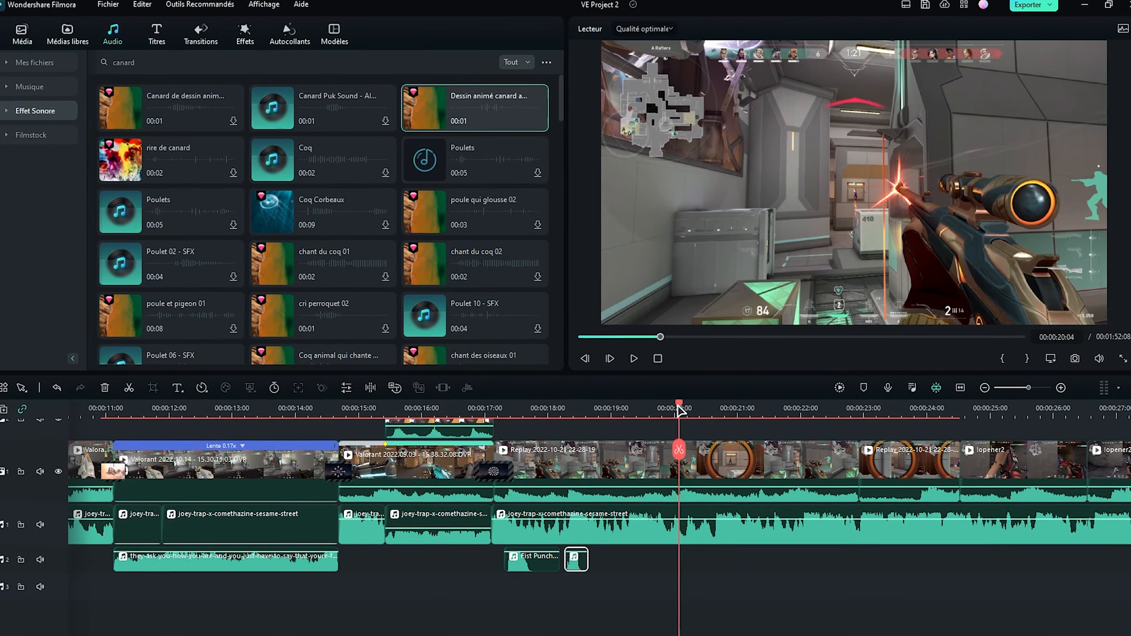
# - Place a Fist Punch copy at 00:00:20:04 and replace the first punch sound with a copy of the duck sound
pyautogui.moveTo(545, 562); pyautogui.dragTo(726, 564)
pyautogui.click(536, 573)
pyautogui.press('Delete')
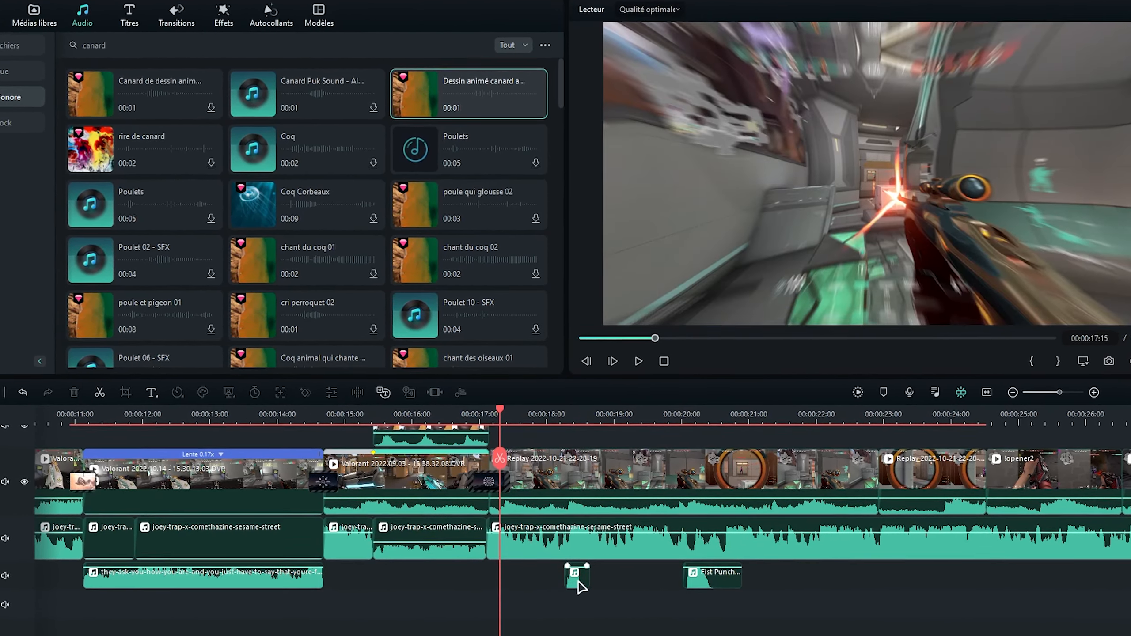
pyautogui.moveTo(573, 572); pyautogui.dragTo(509, 576)
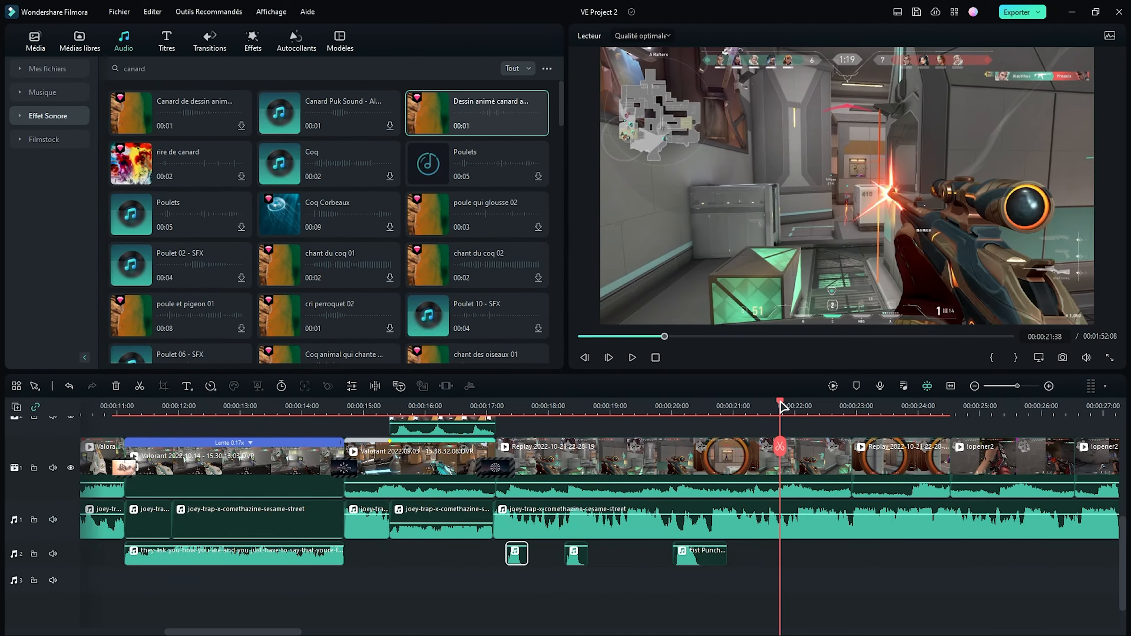
# - Place another Fist Punch copy at 00:00:21:36 and apply the Chaîne 6 transition between the two Replay clips
pyautogui.moveTo(780, 403); pyautogui.dragTo(777, 404)
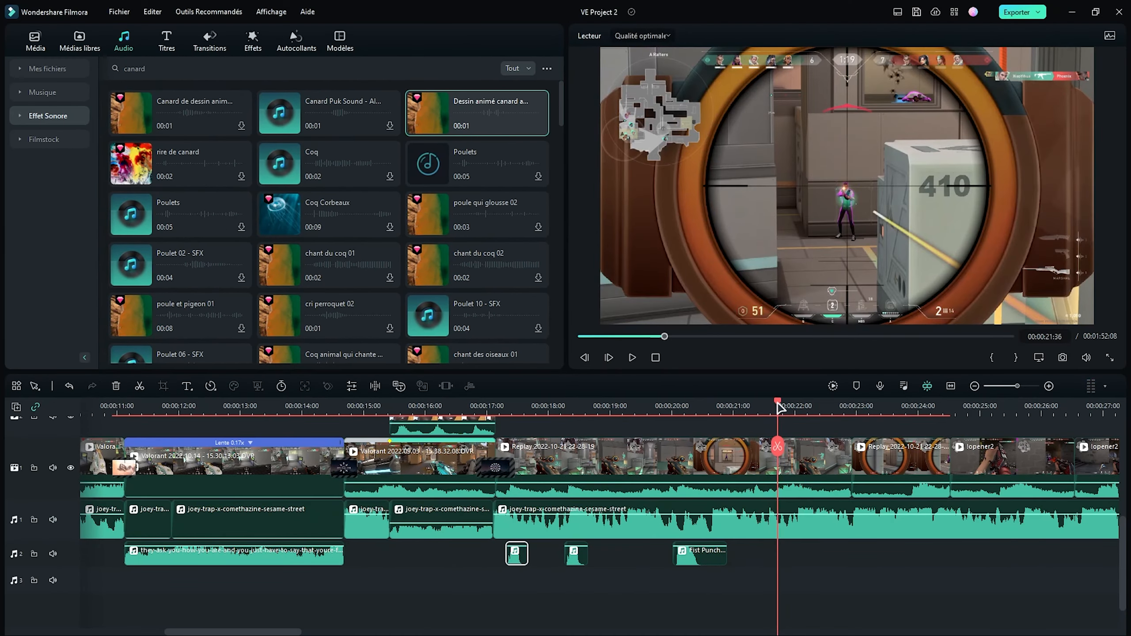
pyautogui.moveTo(789, 550); pyautogui.dragTo(825, 551)
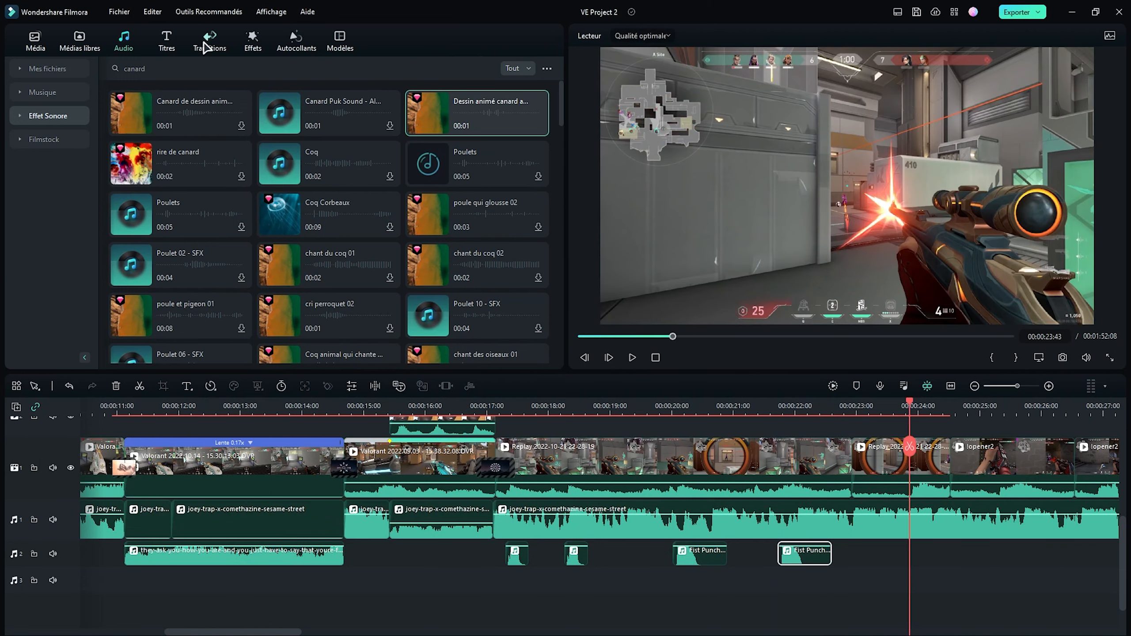
pyautogui.click(210, 41)
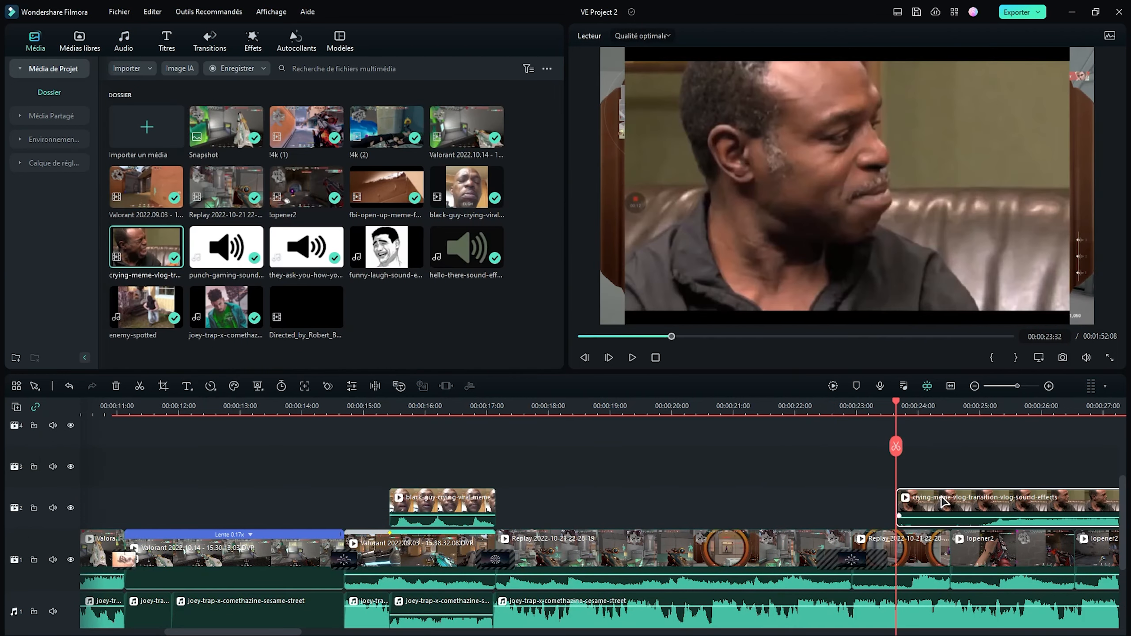
# - Enable Portrait IA on the crying-meme overlay above the second Replay clip, then shorten it and shrink it into the frame's lower-left corner
pyautogui.doubleClick(947, 497)
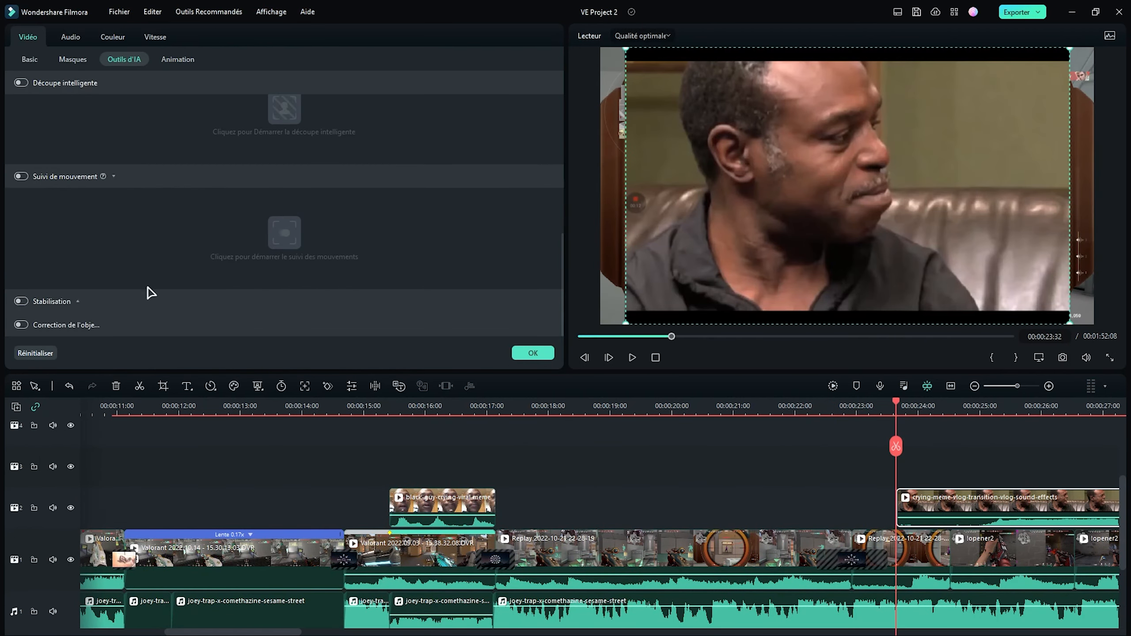
pyautogui.scroll(1, 18, 188)
pyautogui.click(11, 81)
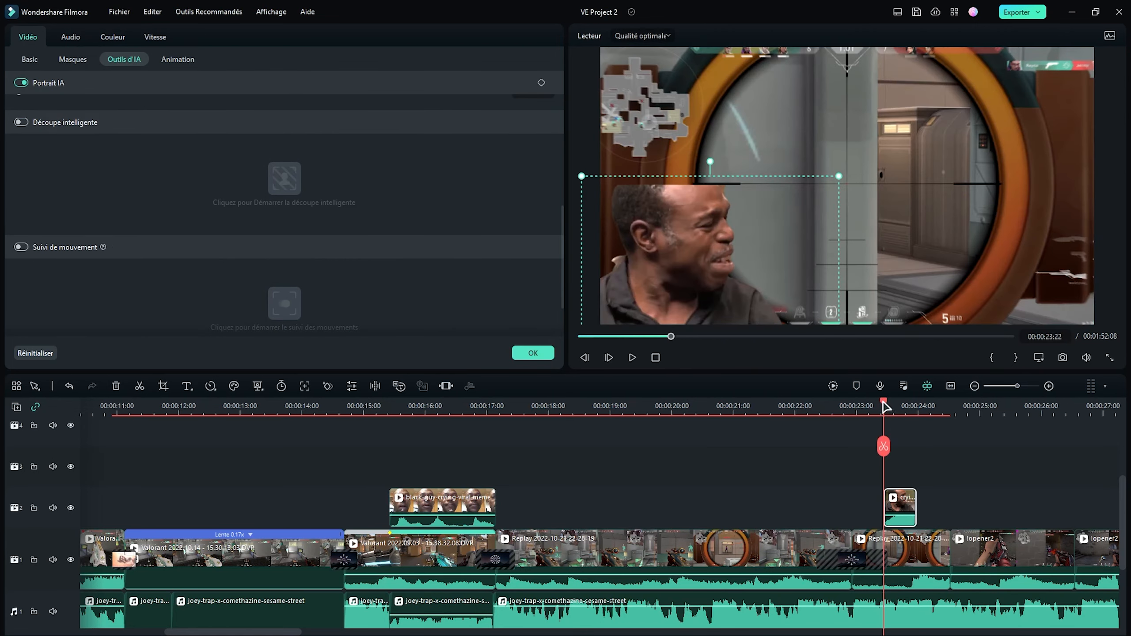
pyautogui.moveTo(885, 406); pyautogui.dragTo(915, 407)
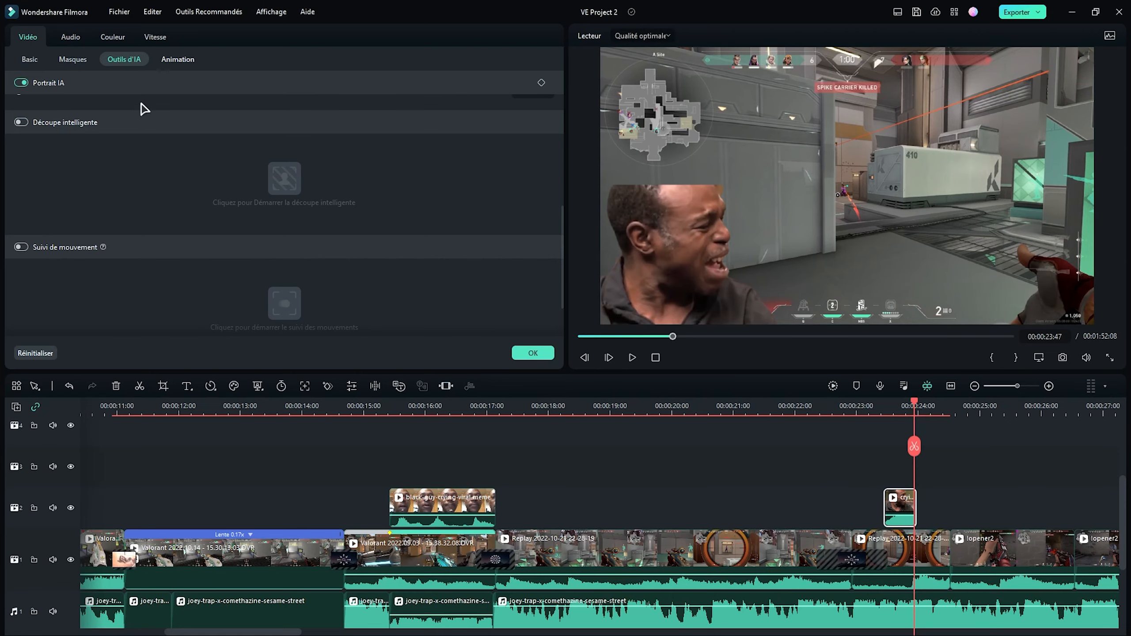
# - Apply the Boom! preset animation to the crying-meme clip and place a Fist Punch copy on the second audio track at 00:00:23:49
pyautogui.click(178, 62)
pyautogui.click(55, 85)
pyautogui.click(60, 125)
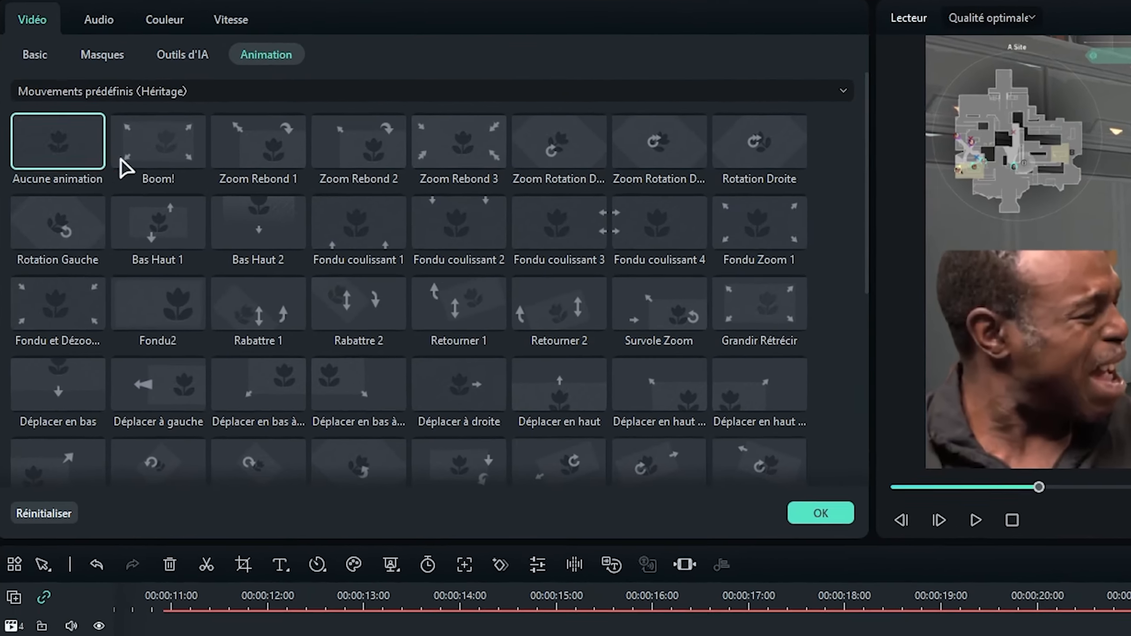
pyautogui.click(111, 115)
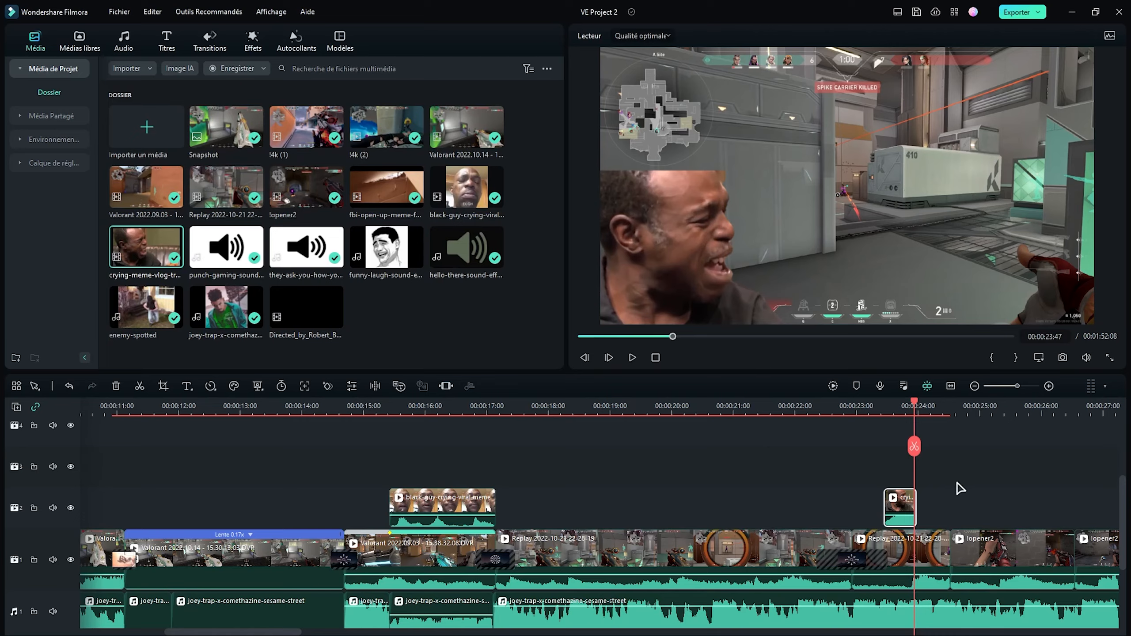
pyautogui.click(919, 408)
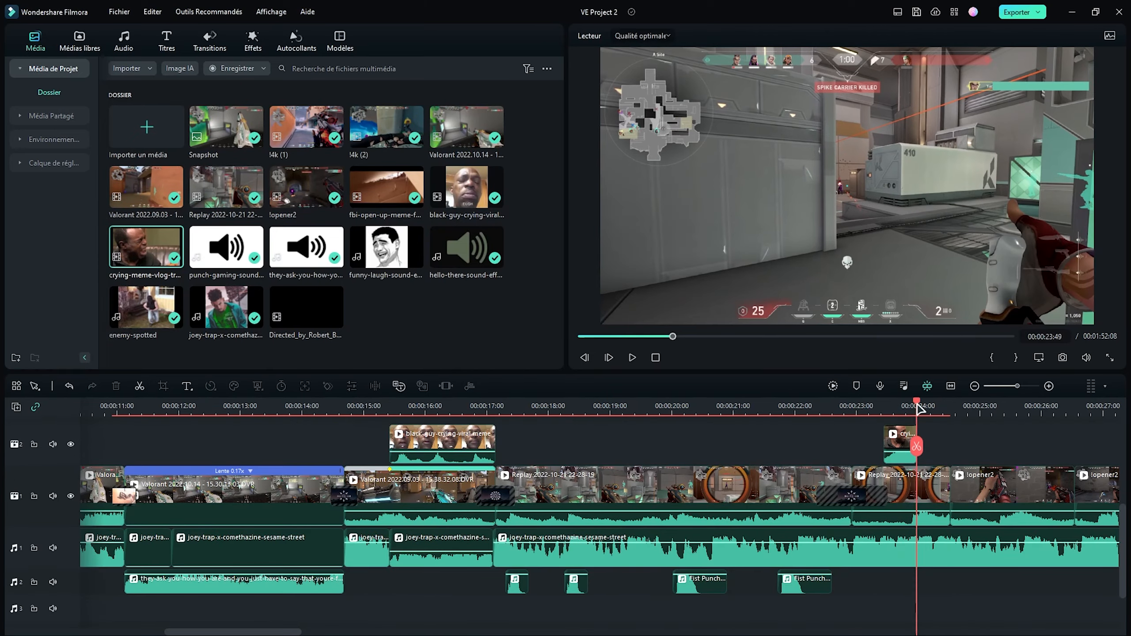
pyautogui.moveTo(957, 580); pyautogui.dragTo(957, 580)
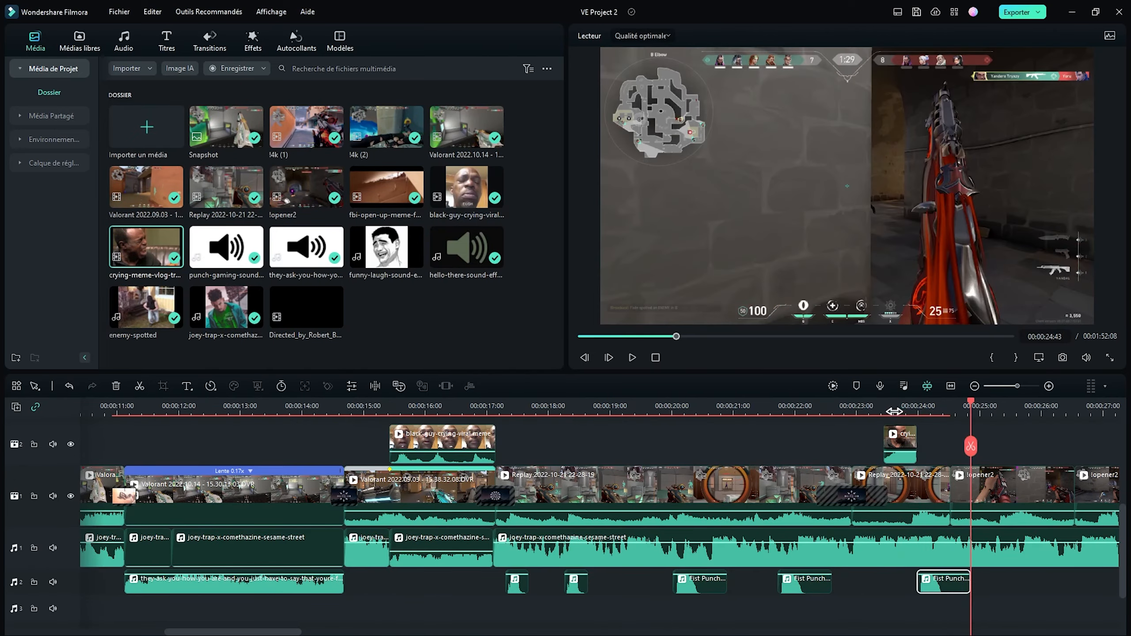
# - Apply the Éclair transition between the Replay and !opener2 clips and place the funny-laugh sound effect beneath the !opener2 clips
pyautogui.click(893, 410)
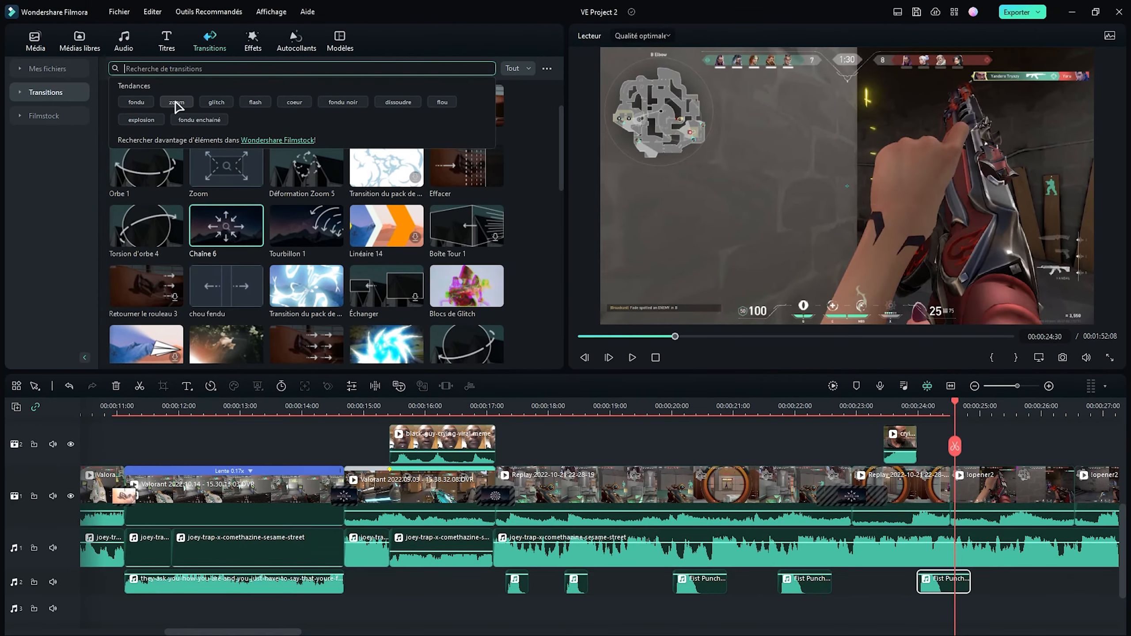
pyautogui.write('éclair')
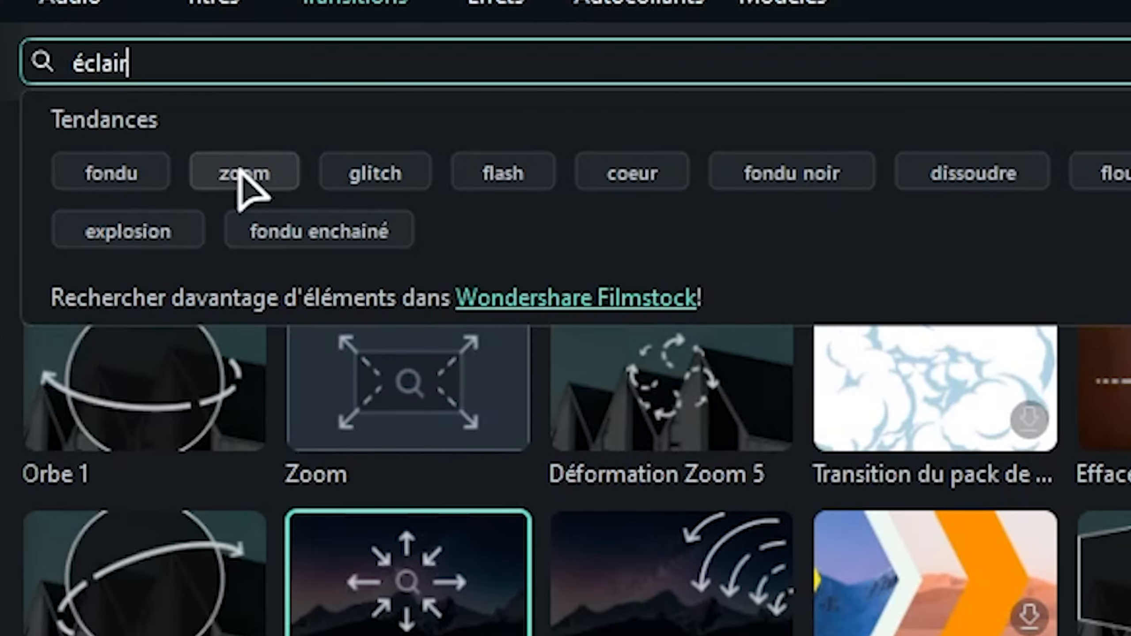
pyautogui.press('Return')
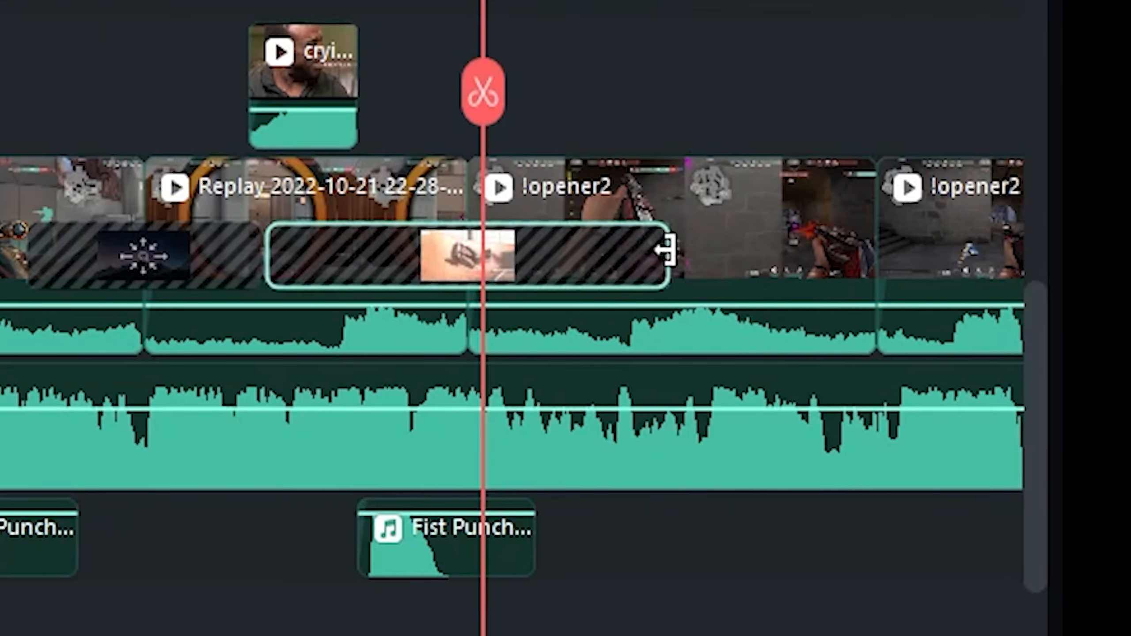
pyautogui.moveTo(669, 246); pyautogui.dragTo(538, 243)
pyautogui.click(367, 3)
pyautogui.moveTo(124, 112); pyautogui.dragTo(655, 527)
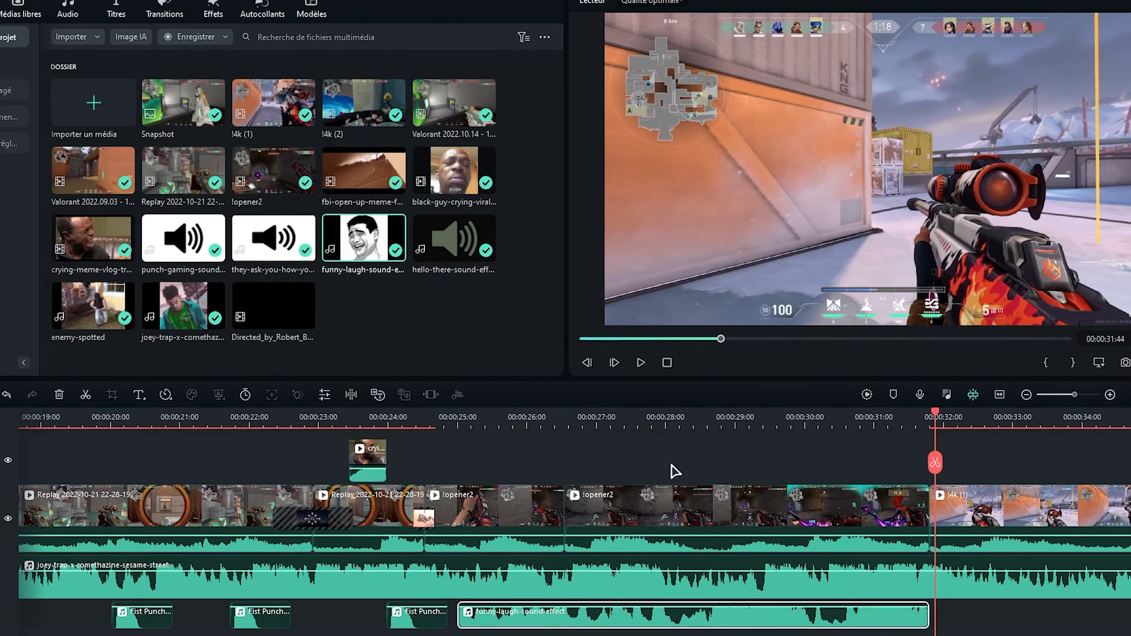
# - Place three Fist Punch copies on the third audio track beneath the !opener2 clips, at about 00:00:25, 00:00:27 and 00:00:30
pyautogui.click(529, 410)
pyautogui.moveTo(533, 404); pyautogui.dragTo(493, 407)
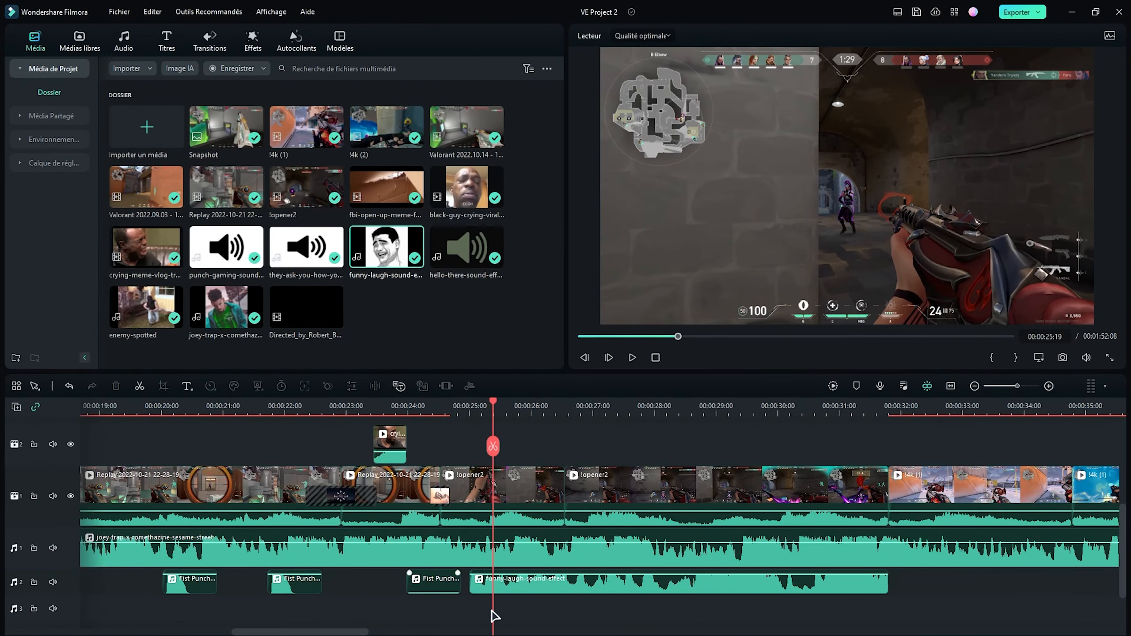
pyautogui.moveTo(508, 607); pyautogui.dragTo(631, 606)
pyautogui.press('space')
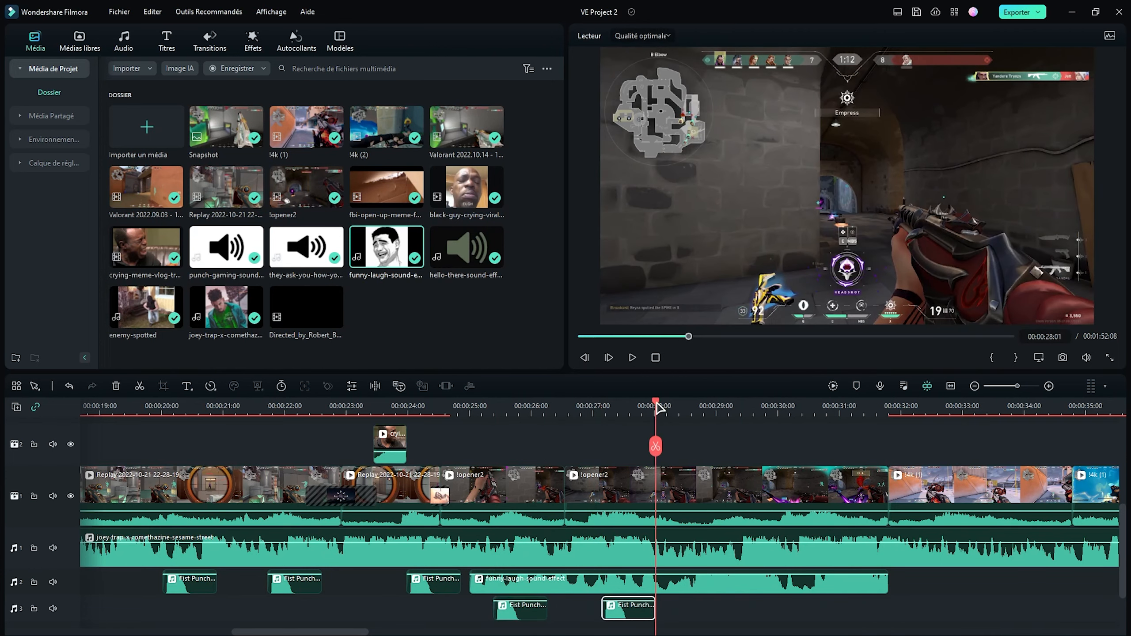
pyautogui.moveTo(657, 403); pyautogui.dragTo(786, 405)
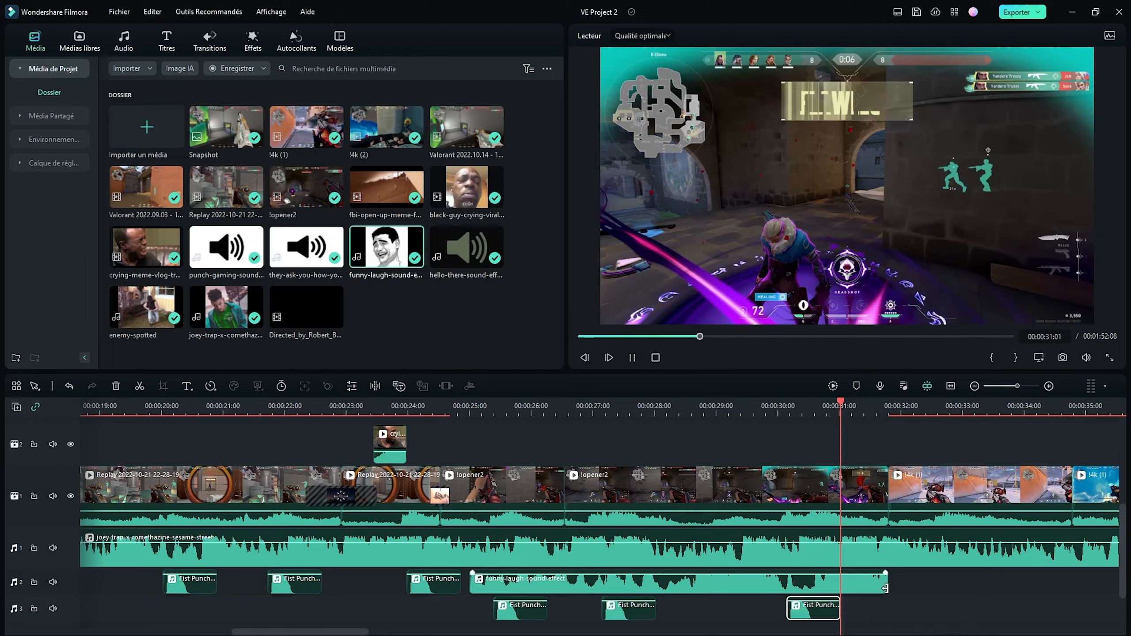
pyautogui.moveTo(834, 611); pyautogui.dragTo(850, 611)
# - Split the first !4k (1) clip after !opener2 at 00:00:32:24 and apply transitions at its start and at the new cut
pyautogui.click(209, 42)
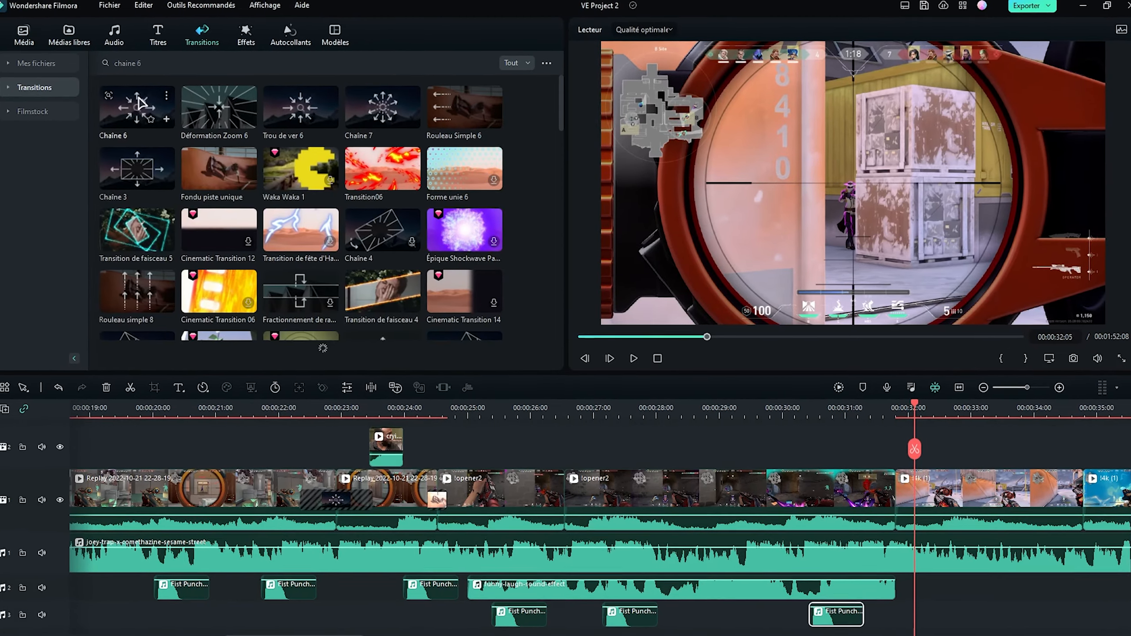
pyautogui.moveTo(146, 120); pyautogui.dragTo(921, 513)
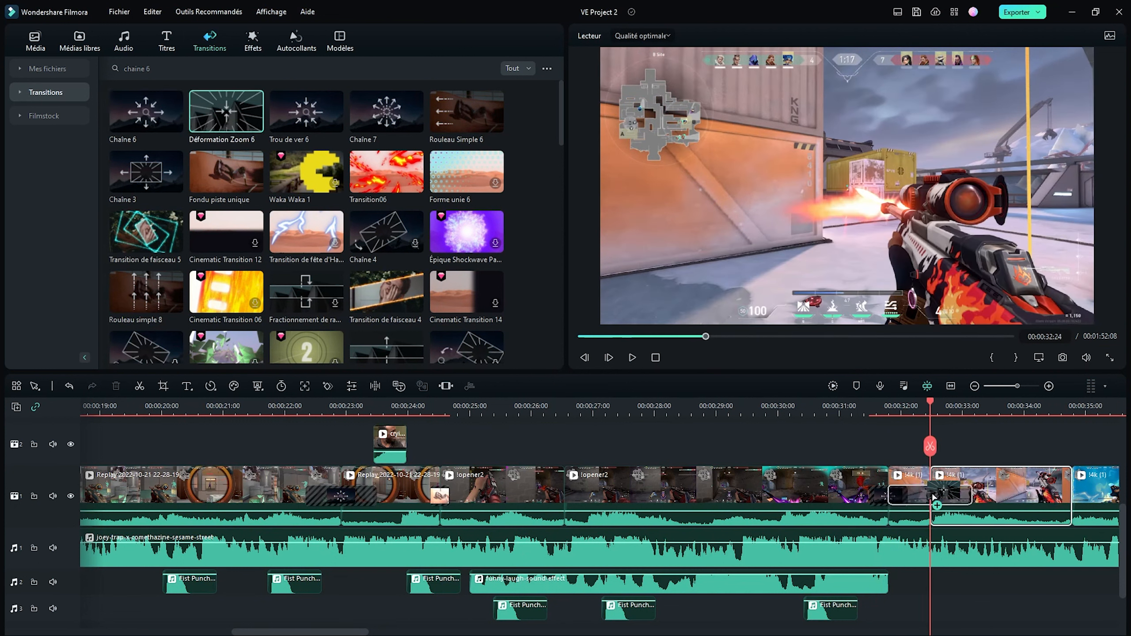
pyautogui.moveTo(933, 497); pyautogui.dragTo(947, 492)
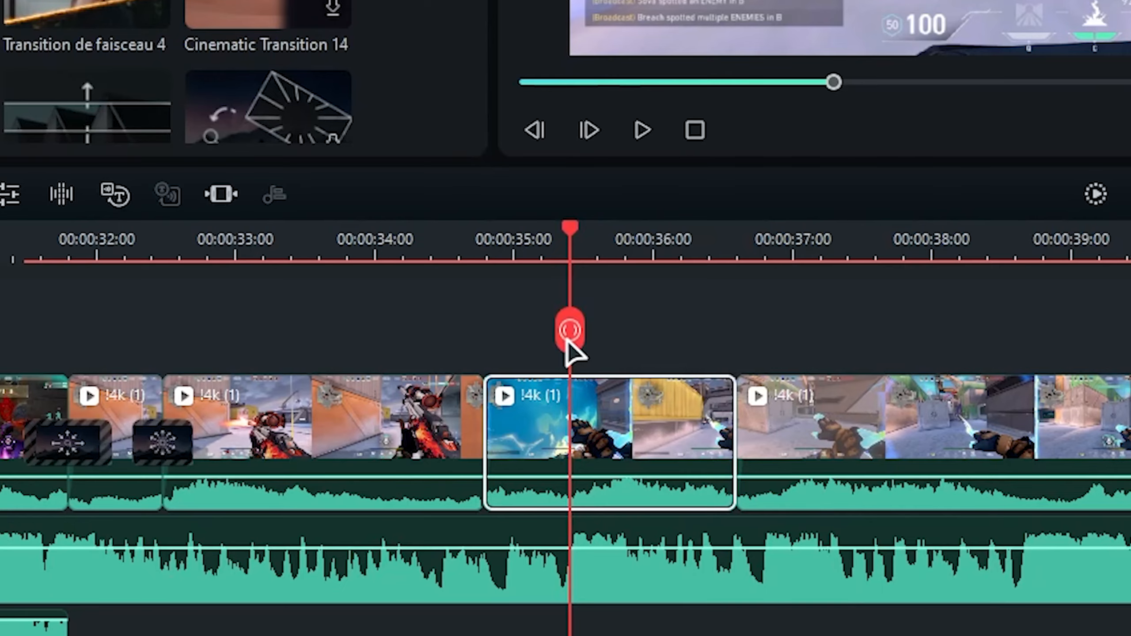
# - Split the next !4k (1) clip at 00:00:35:20 and apply the Éclair transition to the cut
pyautogui.click(601, 446)
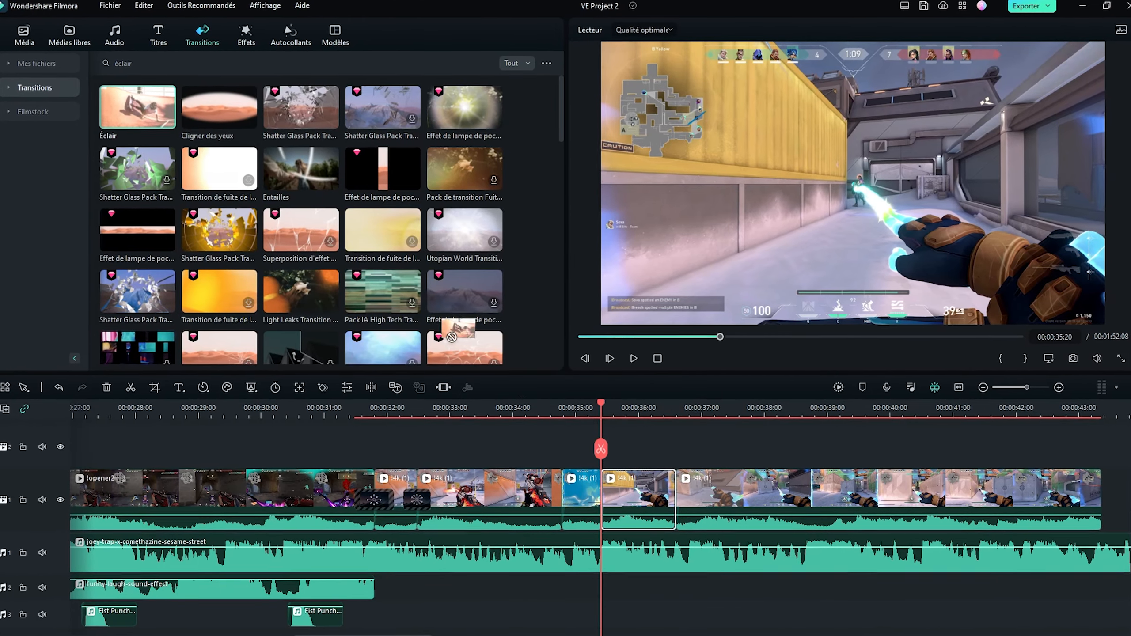
pyautogui.moveTo(146, 111); pyautogui.dragTo(604, 513)
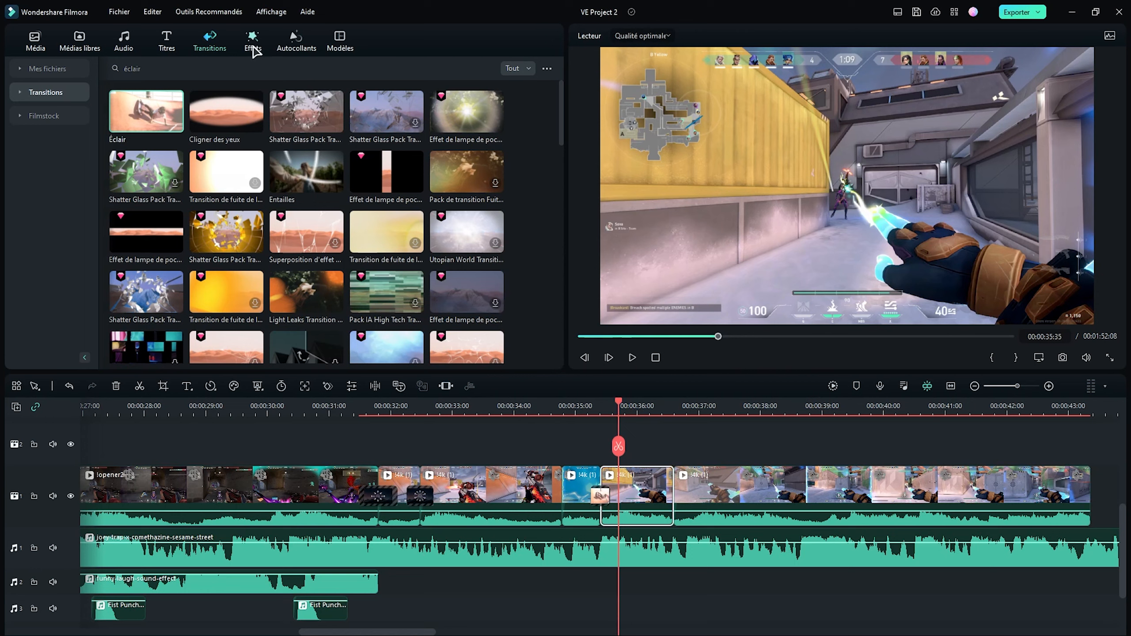
# - Apply the Chaos 2 effect to the !4k (1) clip after the Éclair transition and the Extrême effect to the clip following it
pyautogui.click(252, 44)
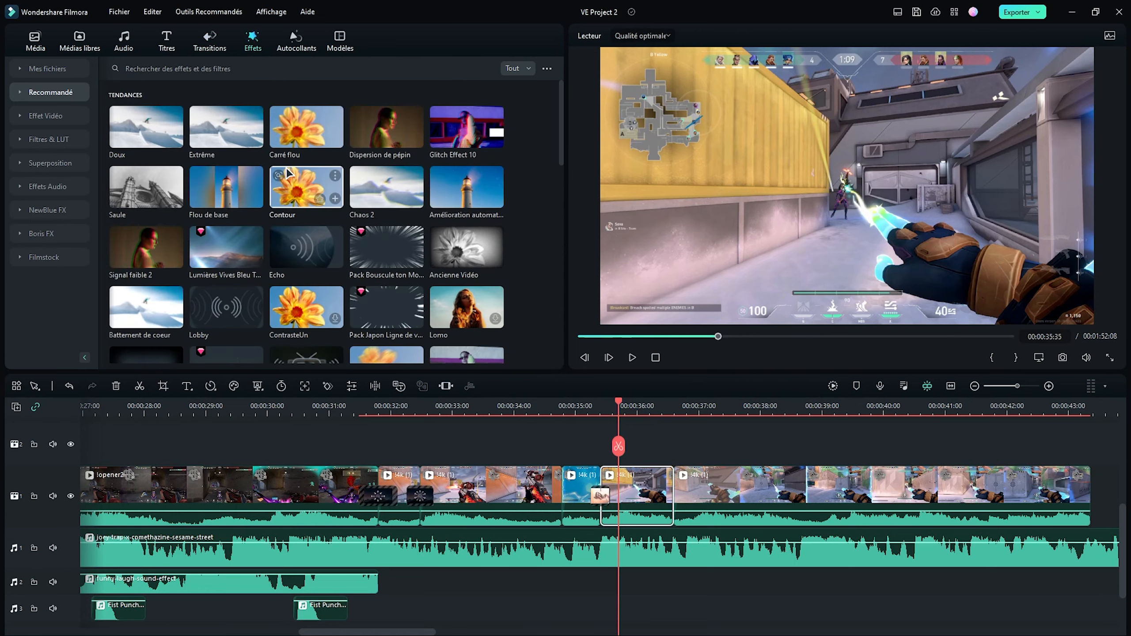
pyautogui.click(687, 405)
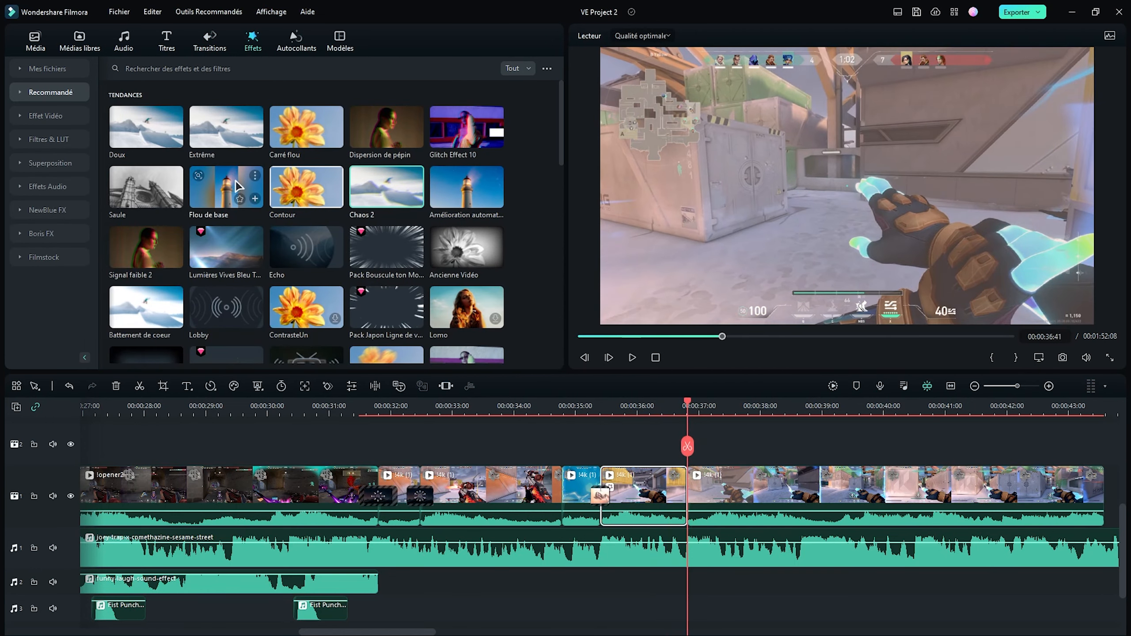
pyautogui.moveTo(236, 125); pyautogui.dragTo(744, 488)
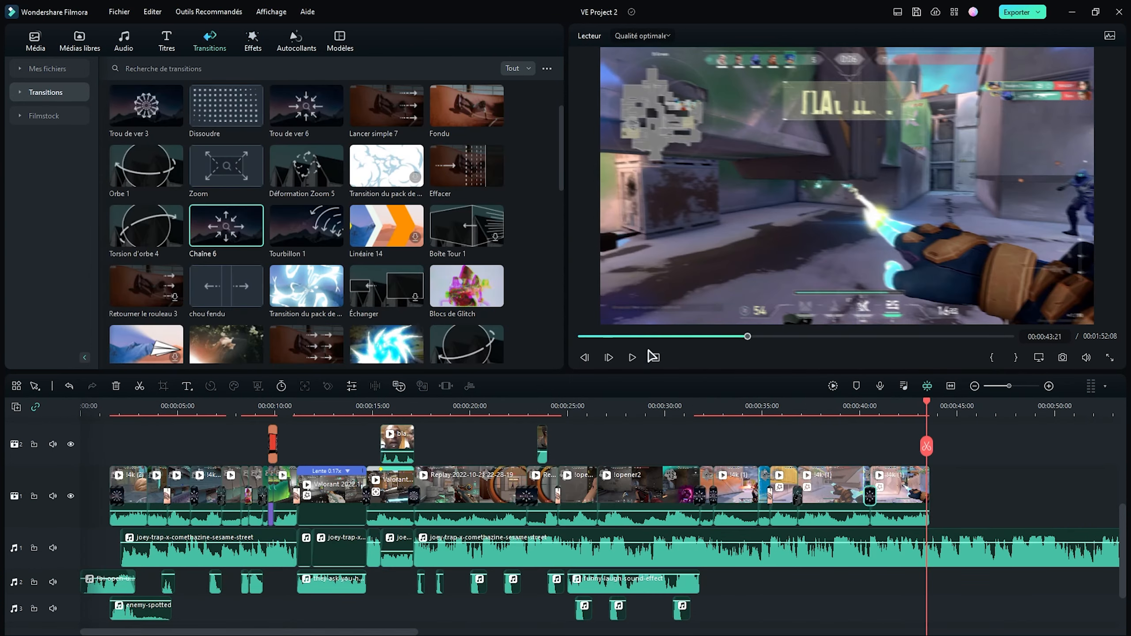
# - Cut the last joey-trap music section off at the end of the video clips and set its fade-out to 0.88 s
pyautogui.moveTo(916, 493); pyautogui.dragTo(898, 500)
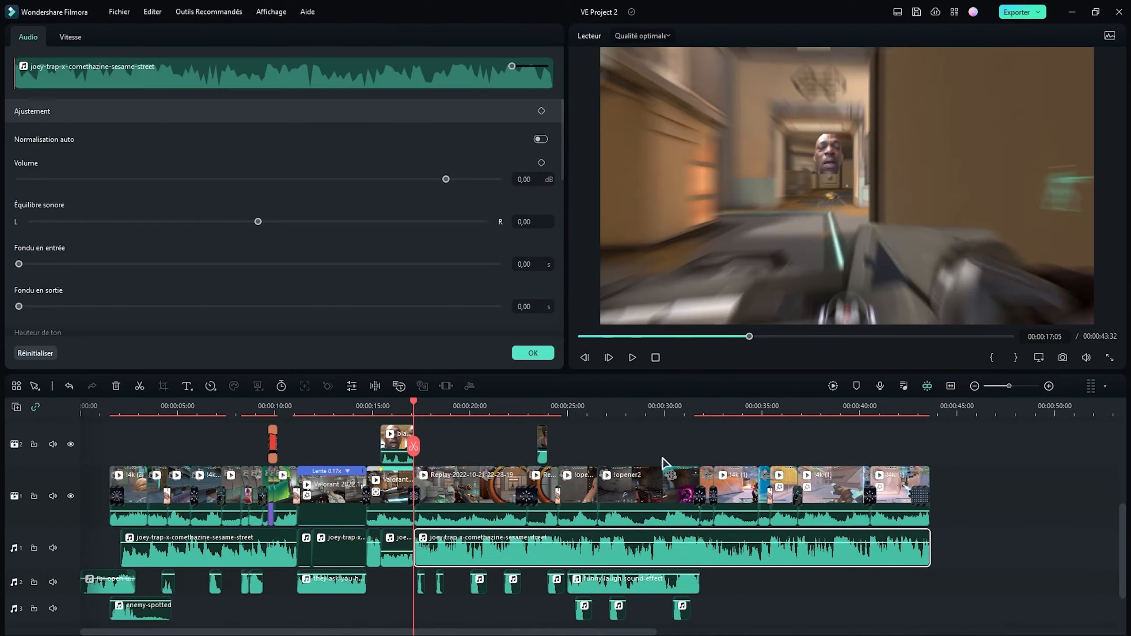
pyautogui.moveTo(52, 306); pyautogui.dragTo(70, 307)
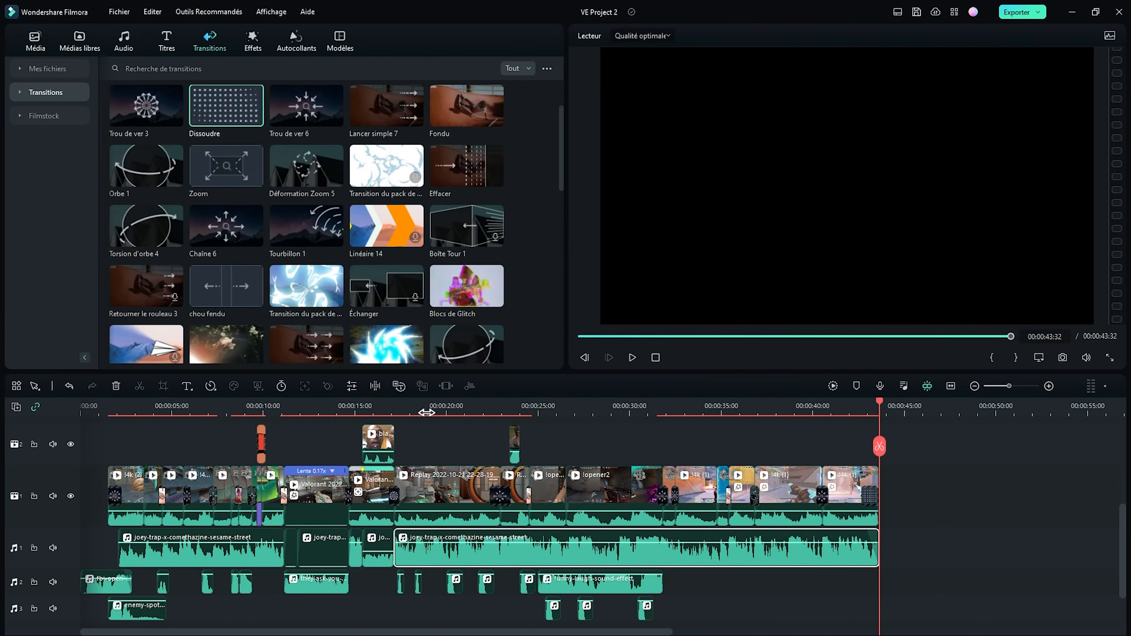
# - Apply the Dissoudre transition on the timeline and go to the !opener2 clips
pyautogui.moveTo(226, 105); pyautogui.dragTo(497, 437)
pyautogui.click(609, 457)
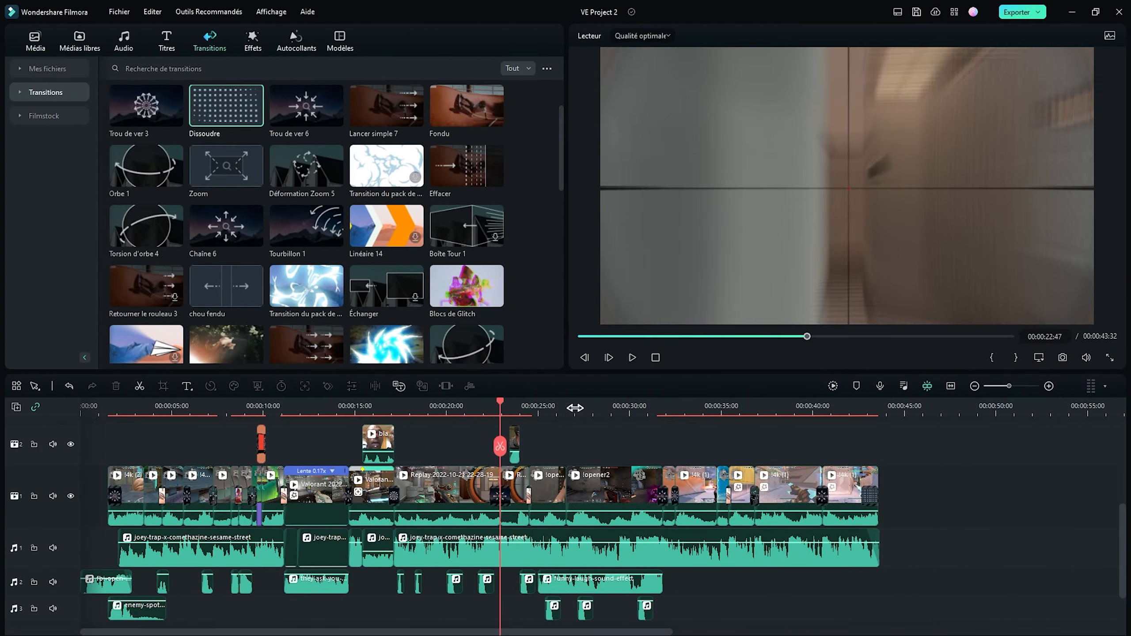
pyautogui.moveTo(575, 408); pyautogui.dragTo(595, 409)
pyautogui.moveTo(580, 410); pyautogui.dragTo(582, 426)
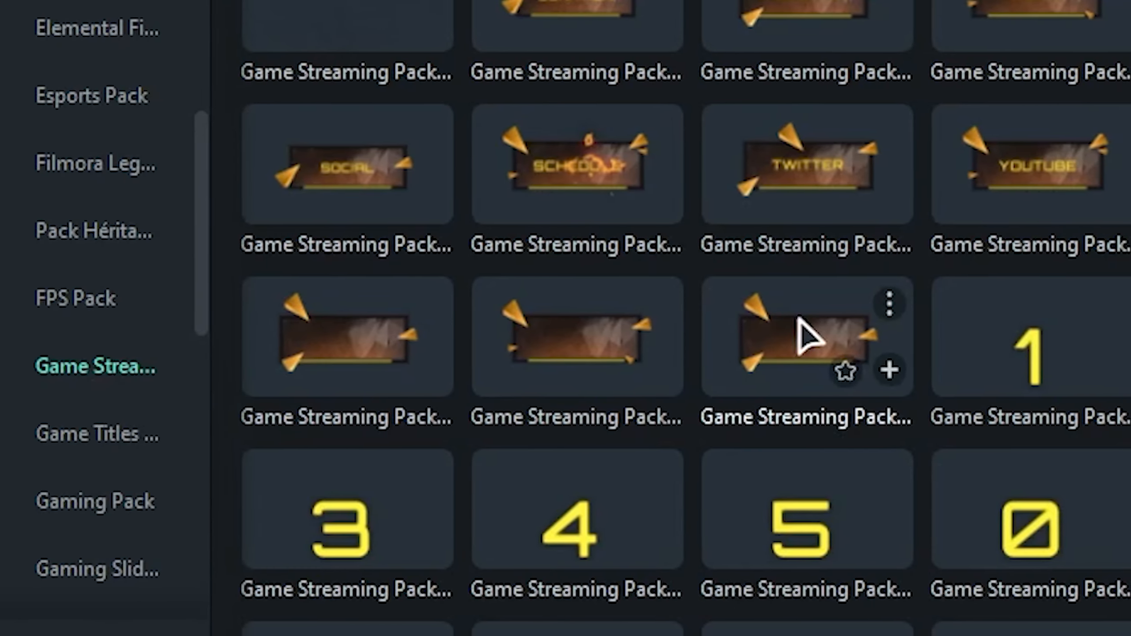
# - Add the Game Streaming Pack number stickers 1, 2 and 3 back to back above the !opener2 clips, up to the end of the laugh sound
pyautogui.scroll(-3, 675, 545)
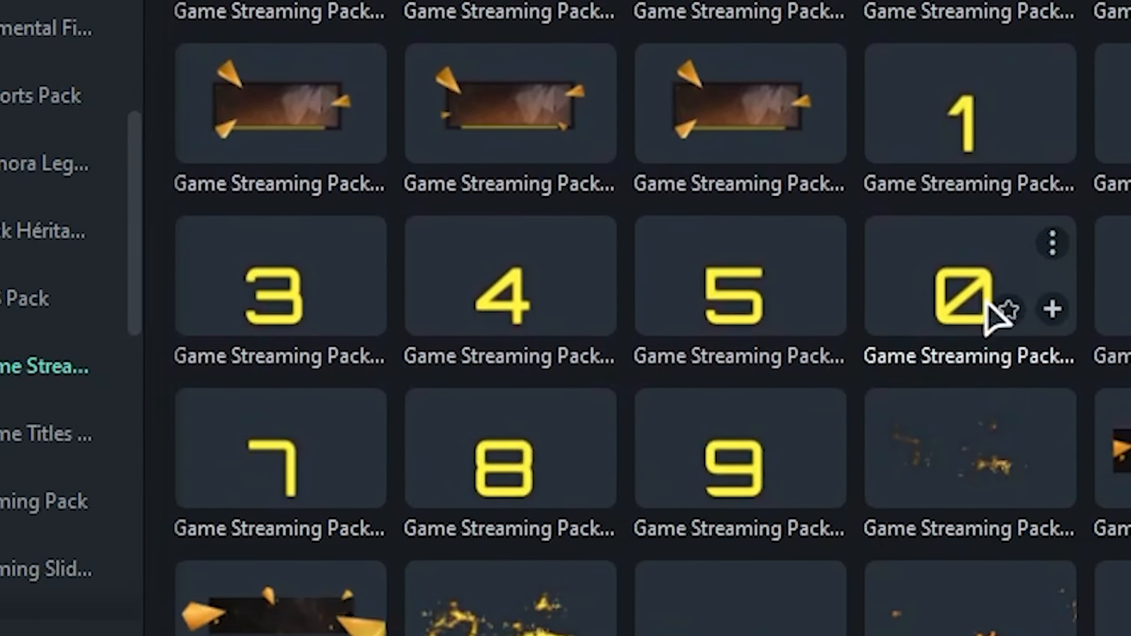
pyautogui.moveTo(970, 116); pyautogui.dragTo(1128, 319)
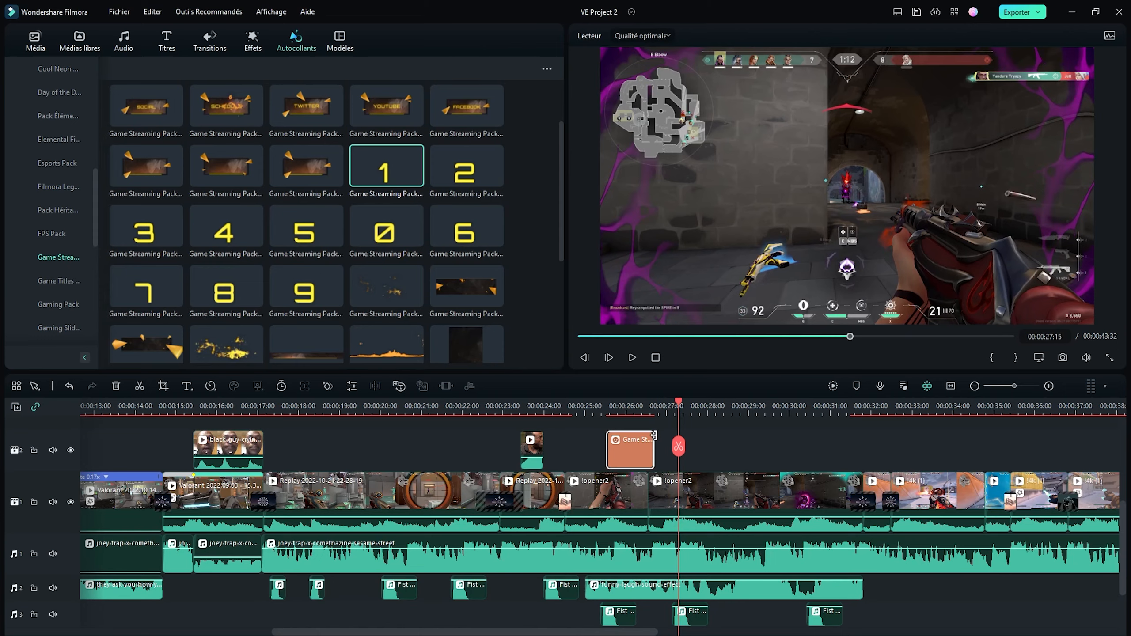
pyautogui.moveTo(654, 435); pyautogui.dragTo(671, 434)
pyautogui.moveTo(504, 226); pyautogui.dragTo(805, 439)
pyautogui.moveTo(146, 226); pyautogui.dragTo(862, 438)
# - Scale the number 1 sticker to 65.61 % and place it over the minimap at X -725.98 px, Y 435.67 px
pyautogui.click(633, 410)
pyautogui.doubleClick(649, 454)
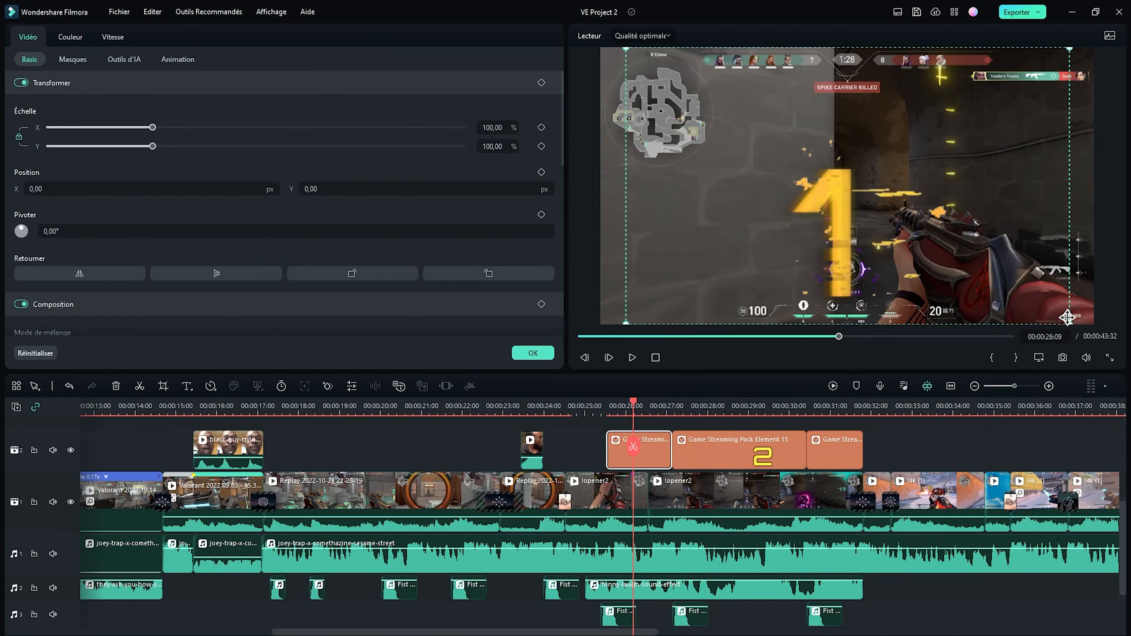
pyautogui.moveTo(1070, 324); pyautogui.dragTo(994, 277)
pyautogui.moveTo(867, 229); pyautogui.dragTo(675, 117)
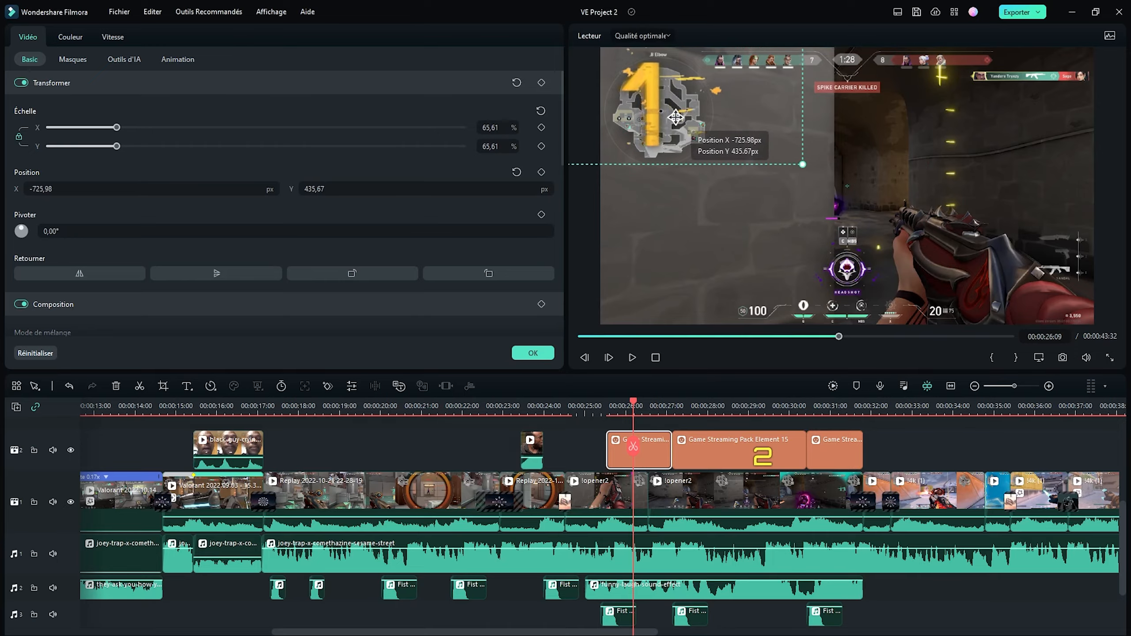
# - Apply the Doux effect to the number 1 sticker
pyautogui.click(675, 421)
pyautogui.click(236, 34)
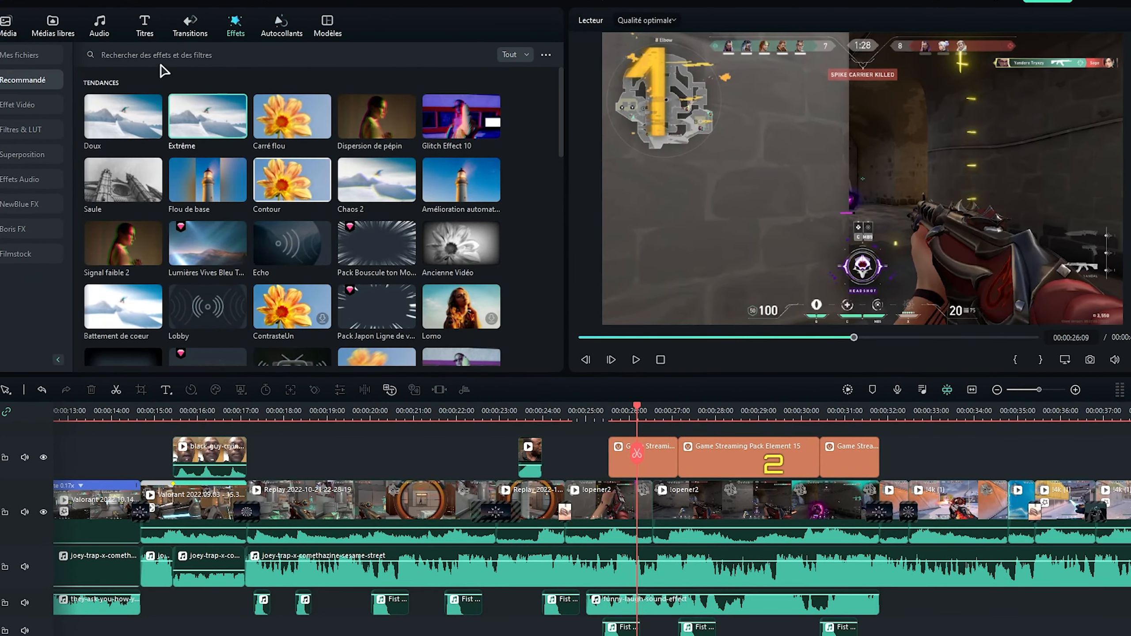
pyautogui.click(154, 56)
pyautogui.moveTo(138, 123); pyautogui.dragTo(657, 466)
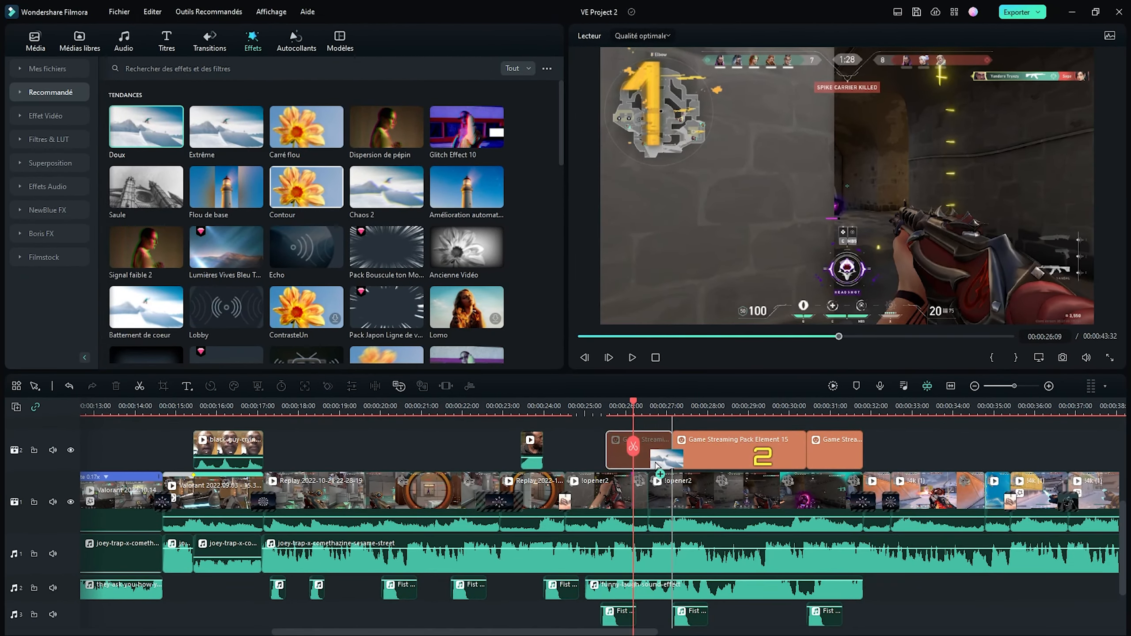
pyautogui.moveTo(643, 415); pyautogui.dragTo(639, 415)
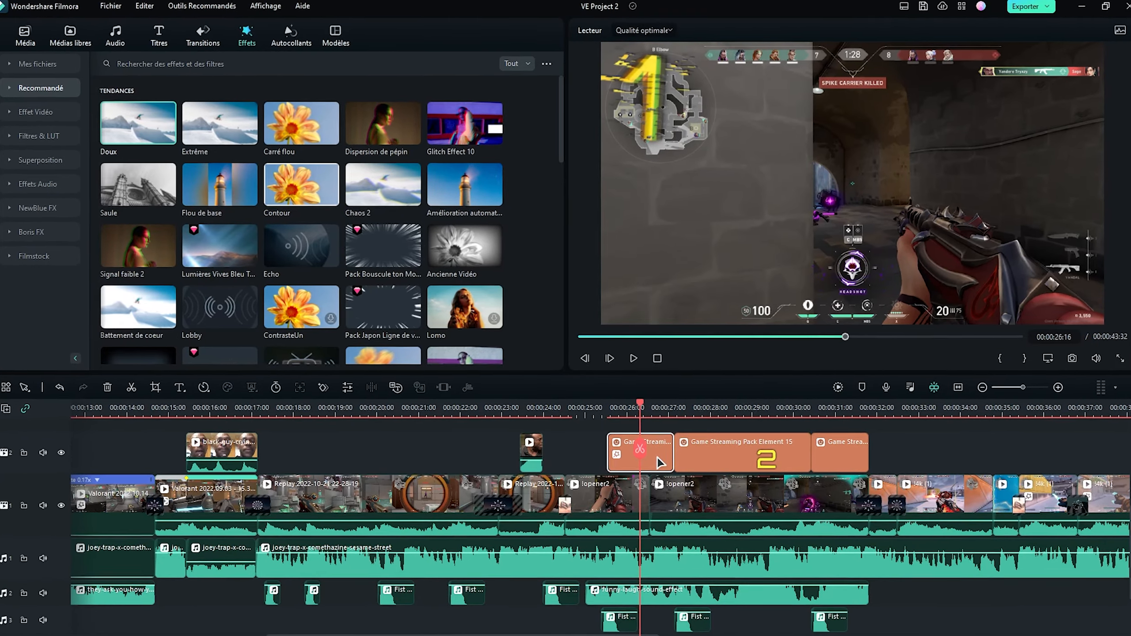
# - Copy the number 1 sticker's effects and paste them onto the number 2 and 3 stickers together
pyautogui.rightClick(655, 454)
pyautogui.click(686, 427)
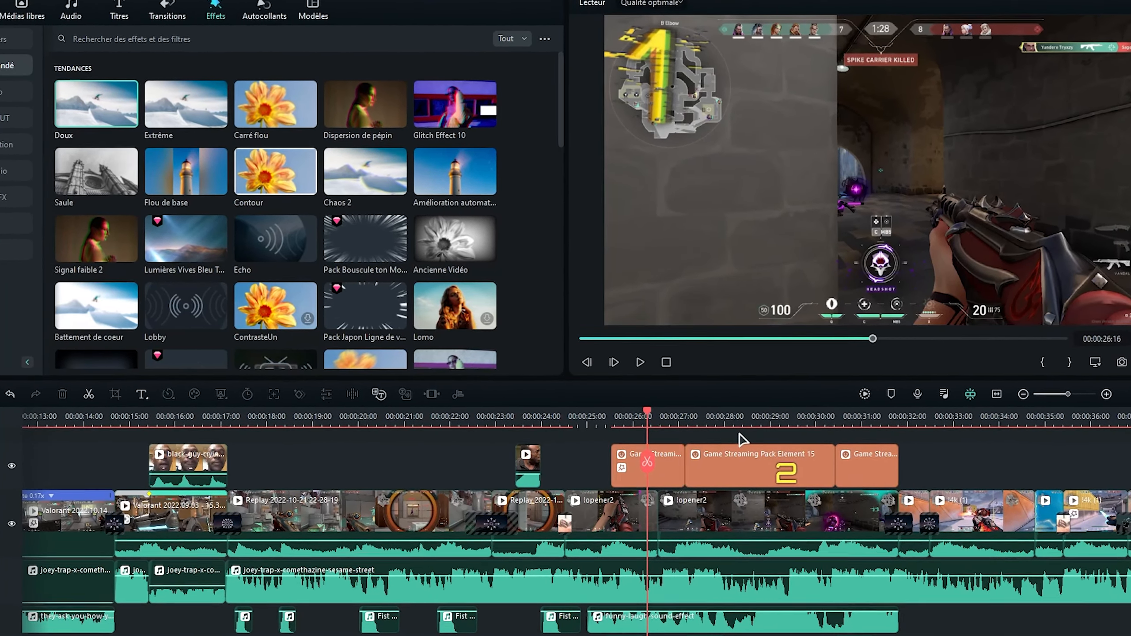
pyautogui.moveTo(733, 430); pyautogui.dragTo(880, 452)
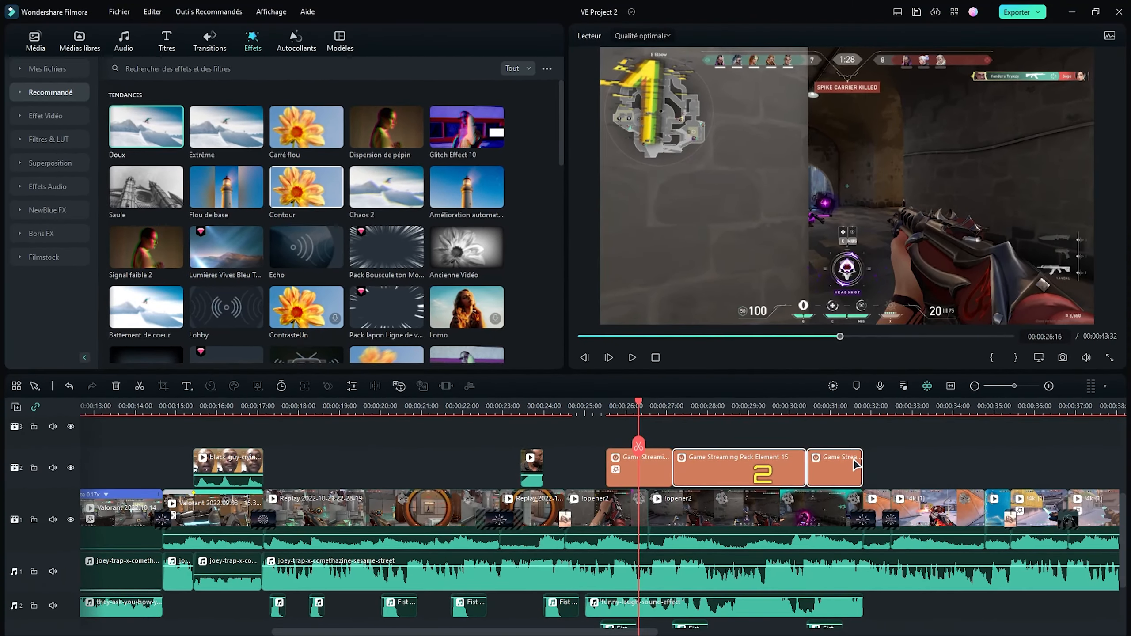
pyautogui.rightClick(873, 464)
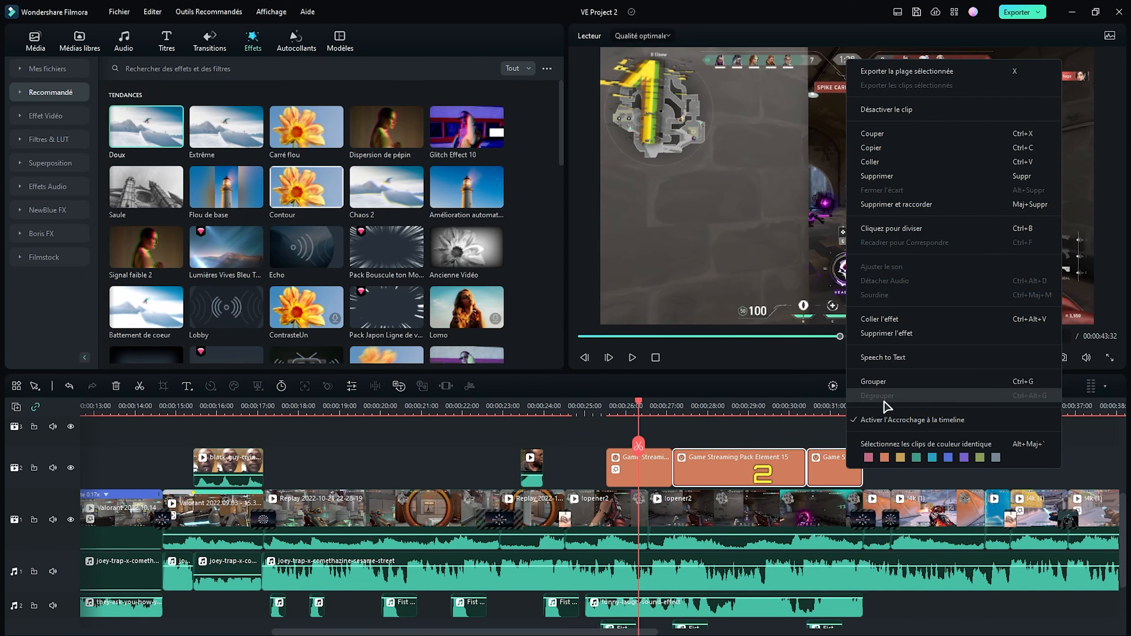
pyautogui.click(879, 319)
# - Search the transitions for "shake" and apply Choc between stickers 1 and 2 and between stickers 2 and 3
pyautogui.click(887, 468)
pyautogui.click(209, 40)
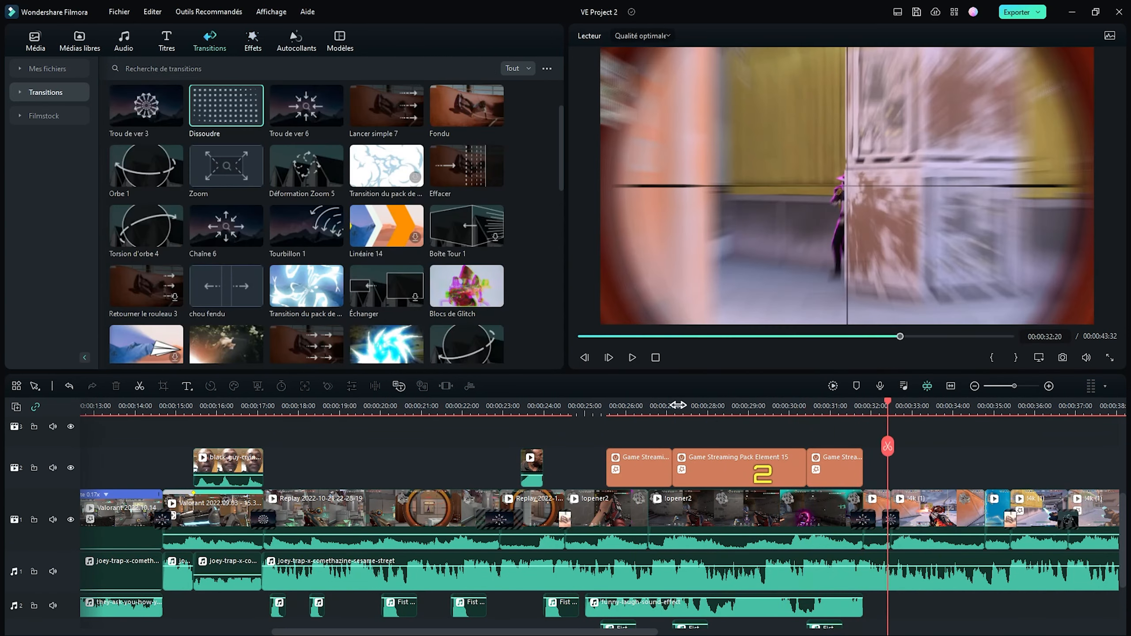
pyautogui.click(677, 407)
pyautogui.write('shake')
pyautogui.press('Return')
pyautogui.moveTo(146, 111); pyautogui.dragTo(843, 465)
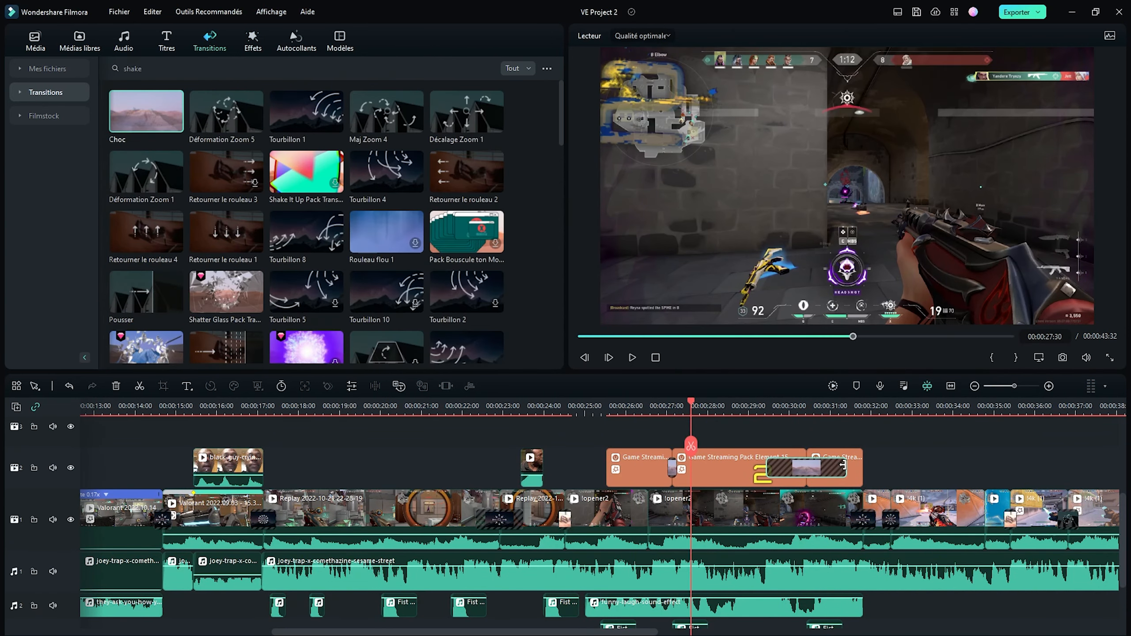
pyautogui.click(901, 407)
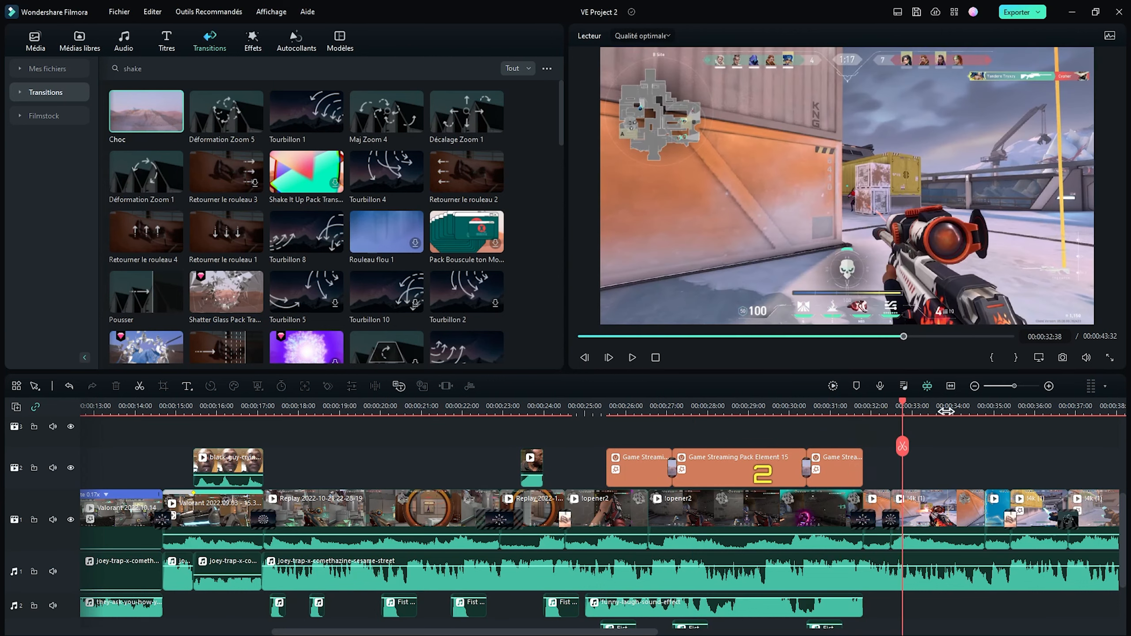
pyautogui.moveTo(947, 411); pyautogui.dragTo(823, 405)
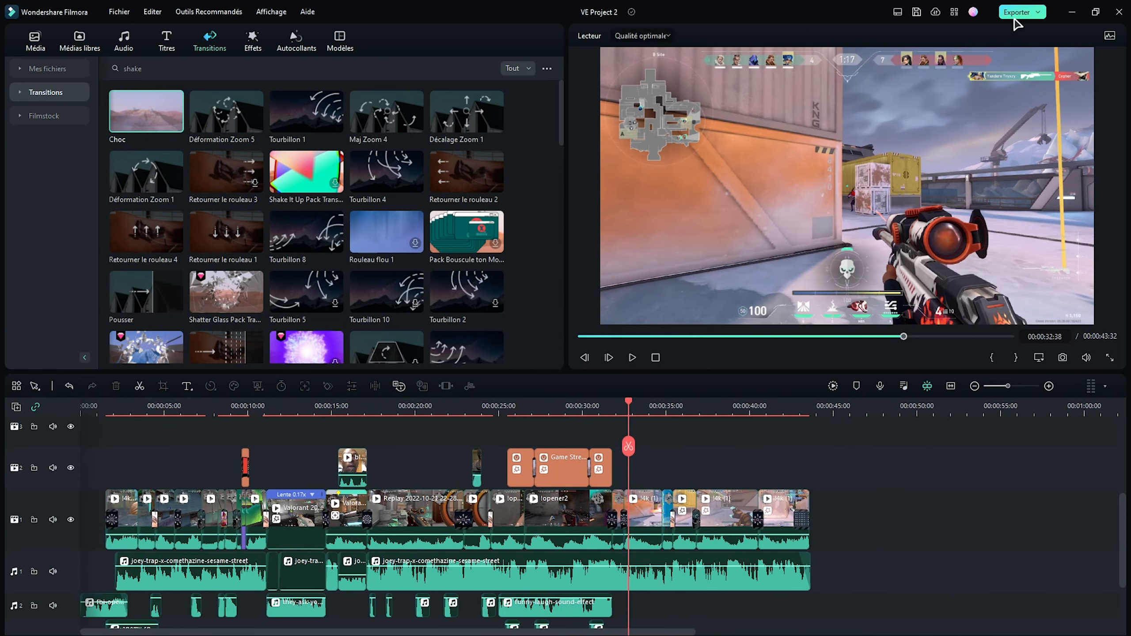
# - Open the export settings for the montage at the output name
pyautogui.click(1026, 16)
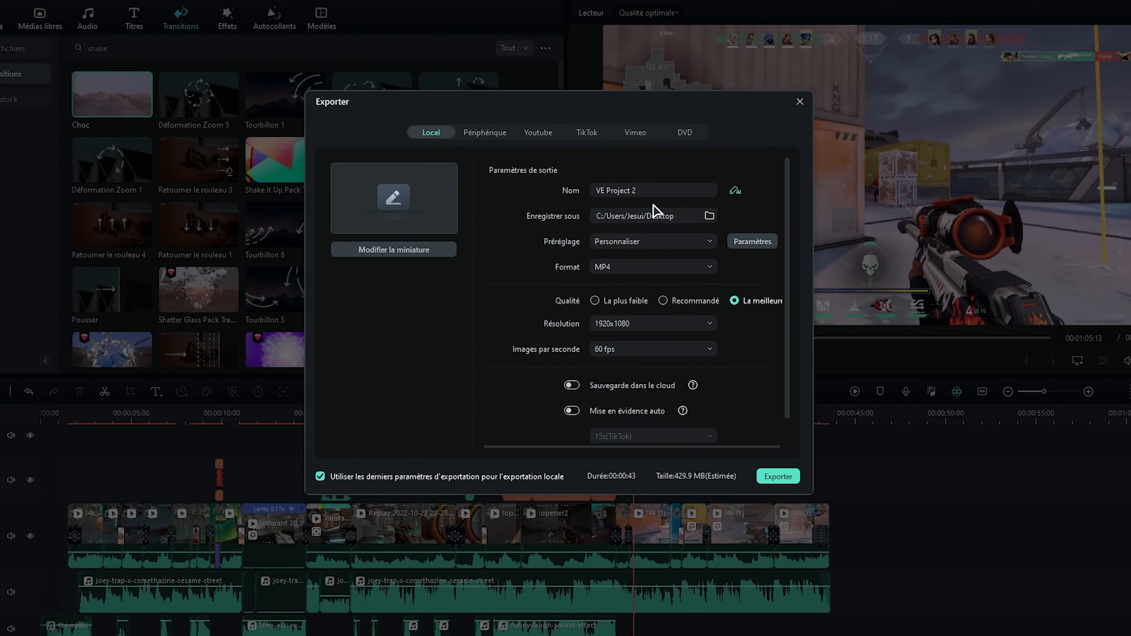
pyautogui.click(639, 191)
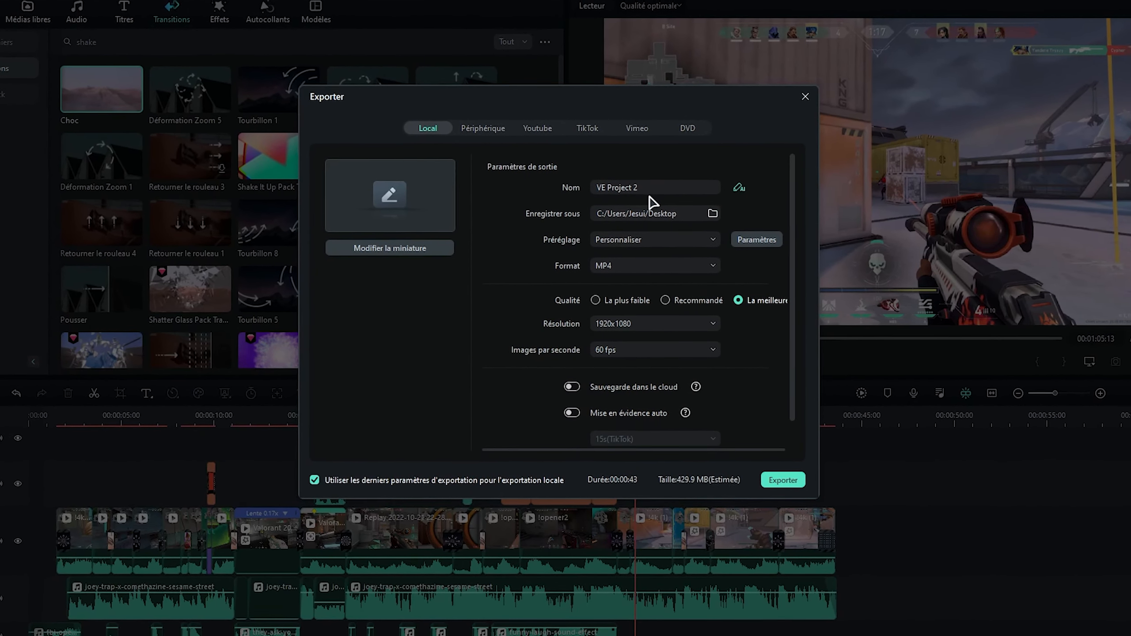